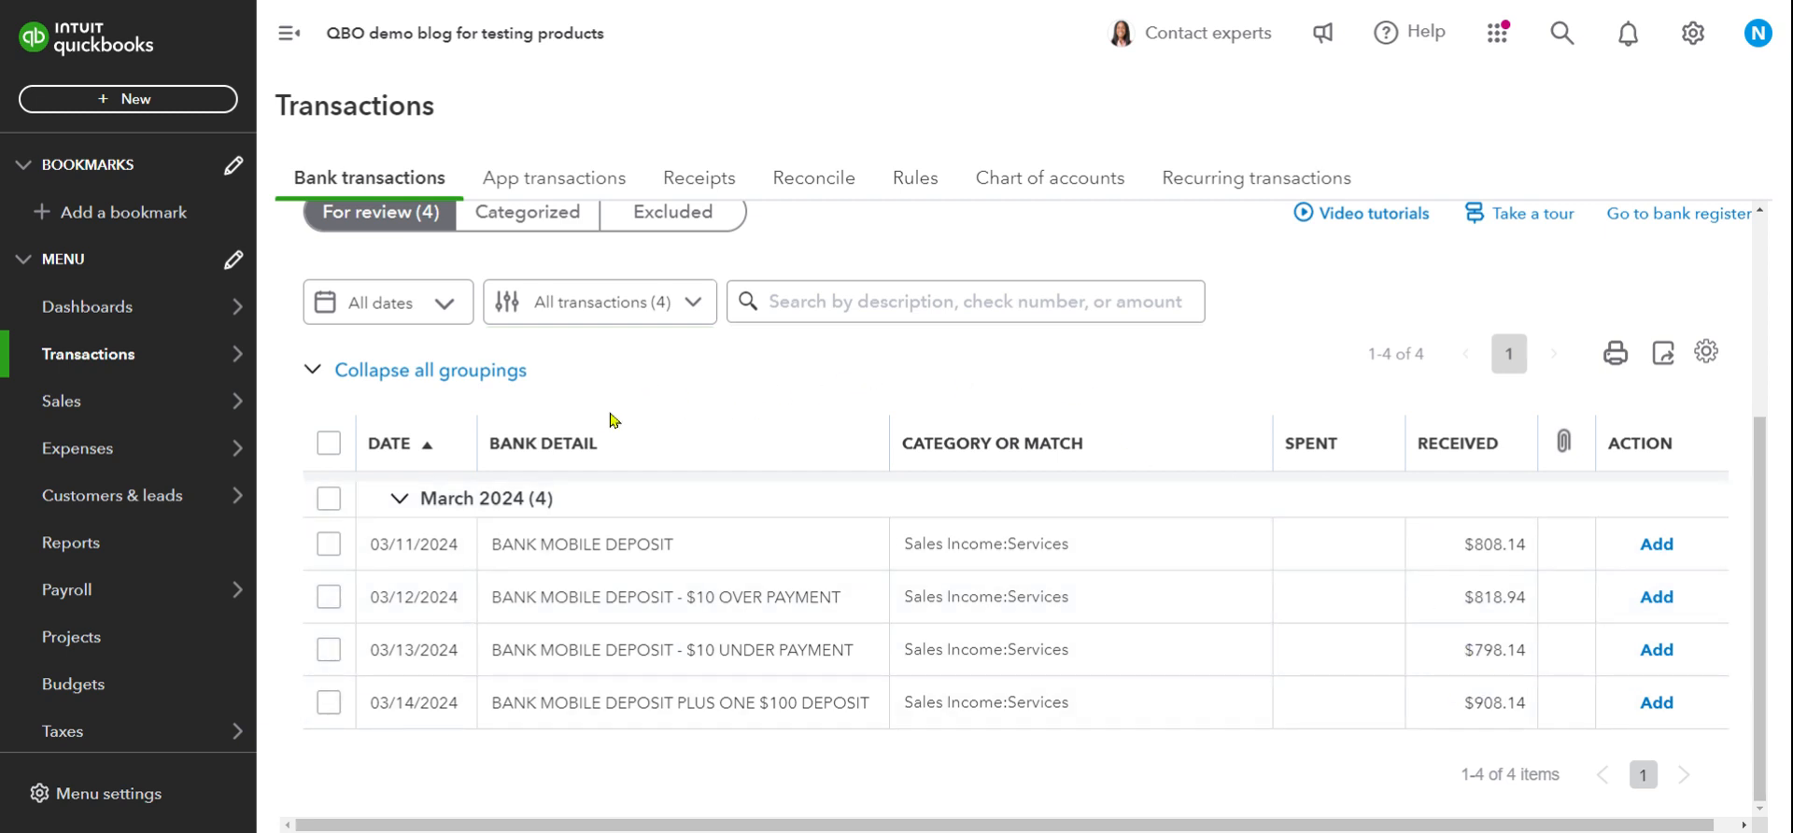
Open the sales invoices list and review this month's overdue invoices for My Customer 1, 2 and 3.
scroll(611, 418, "up", 1)
mouse_move(153, 411)
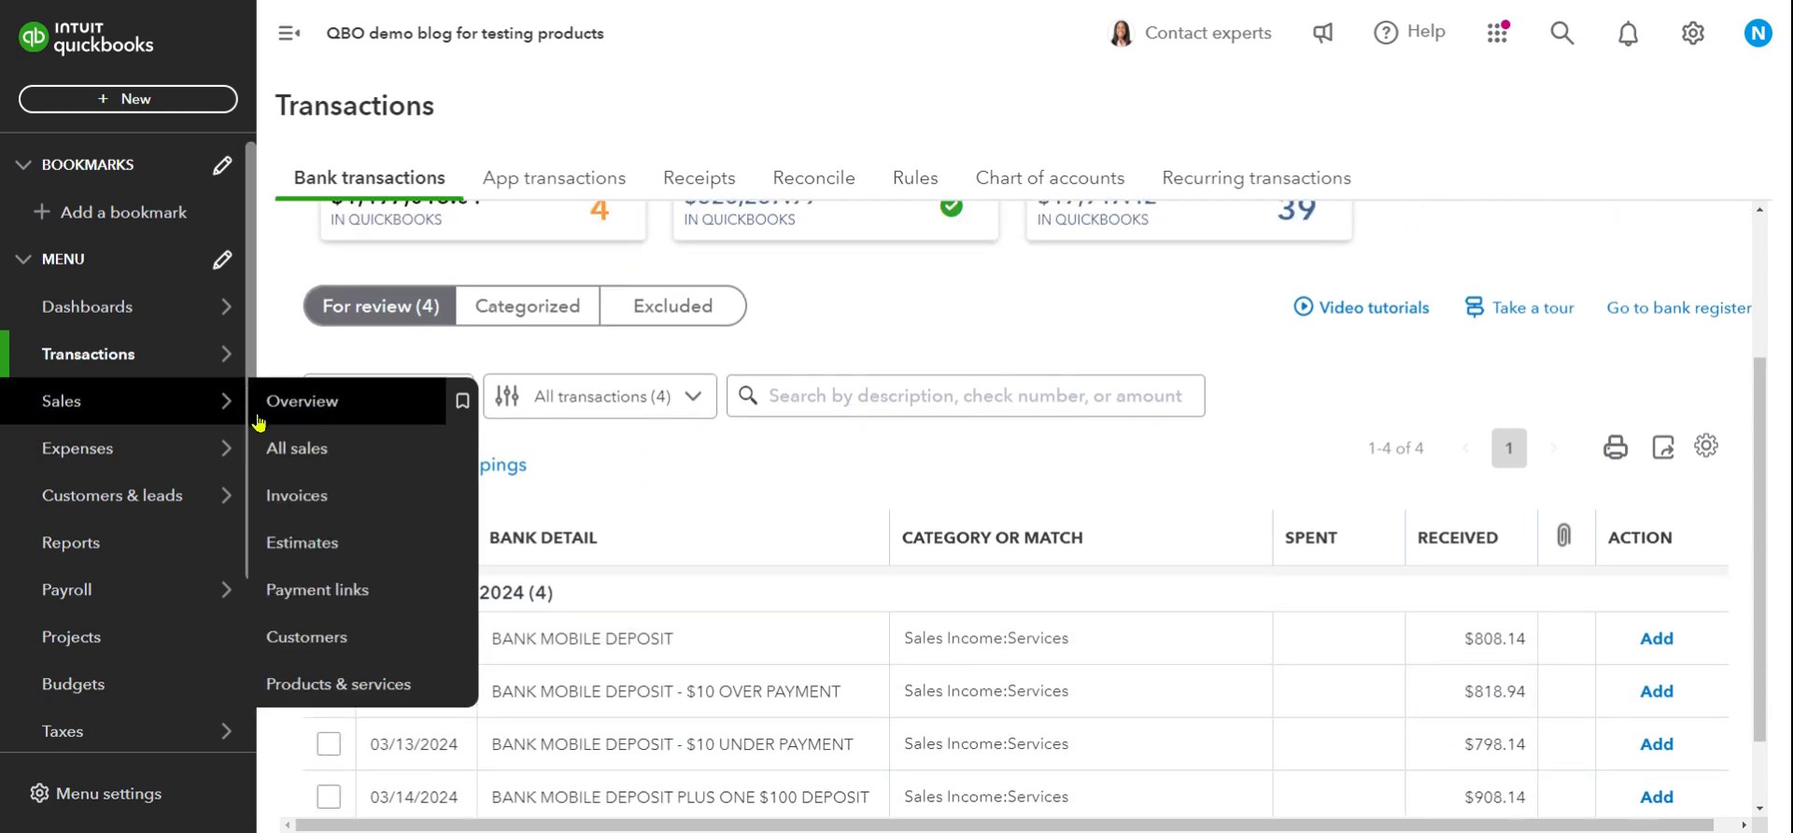
left_click(297, 499)
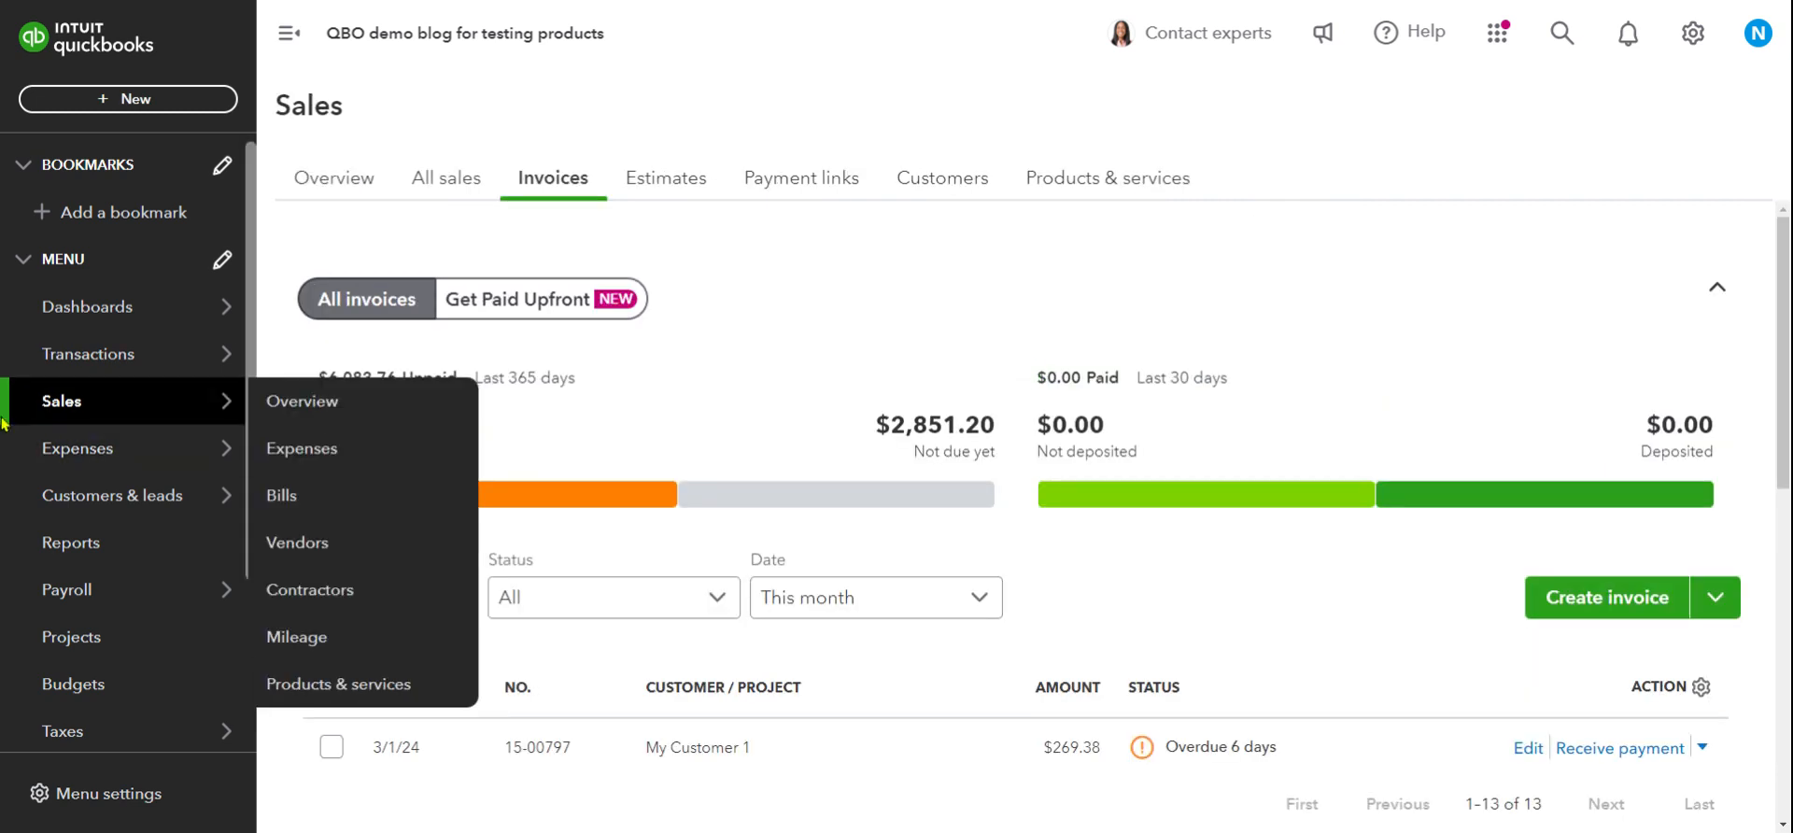
mouse_move(114, 405)
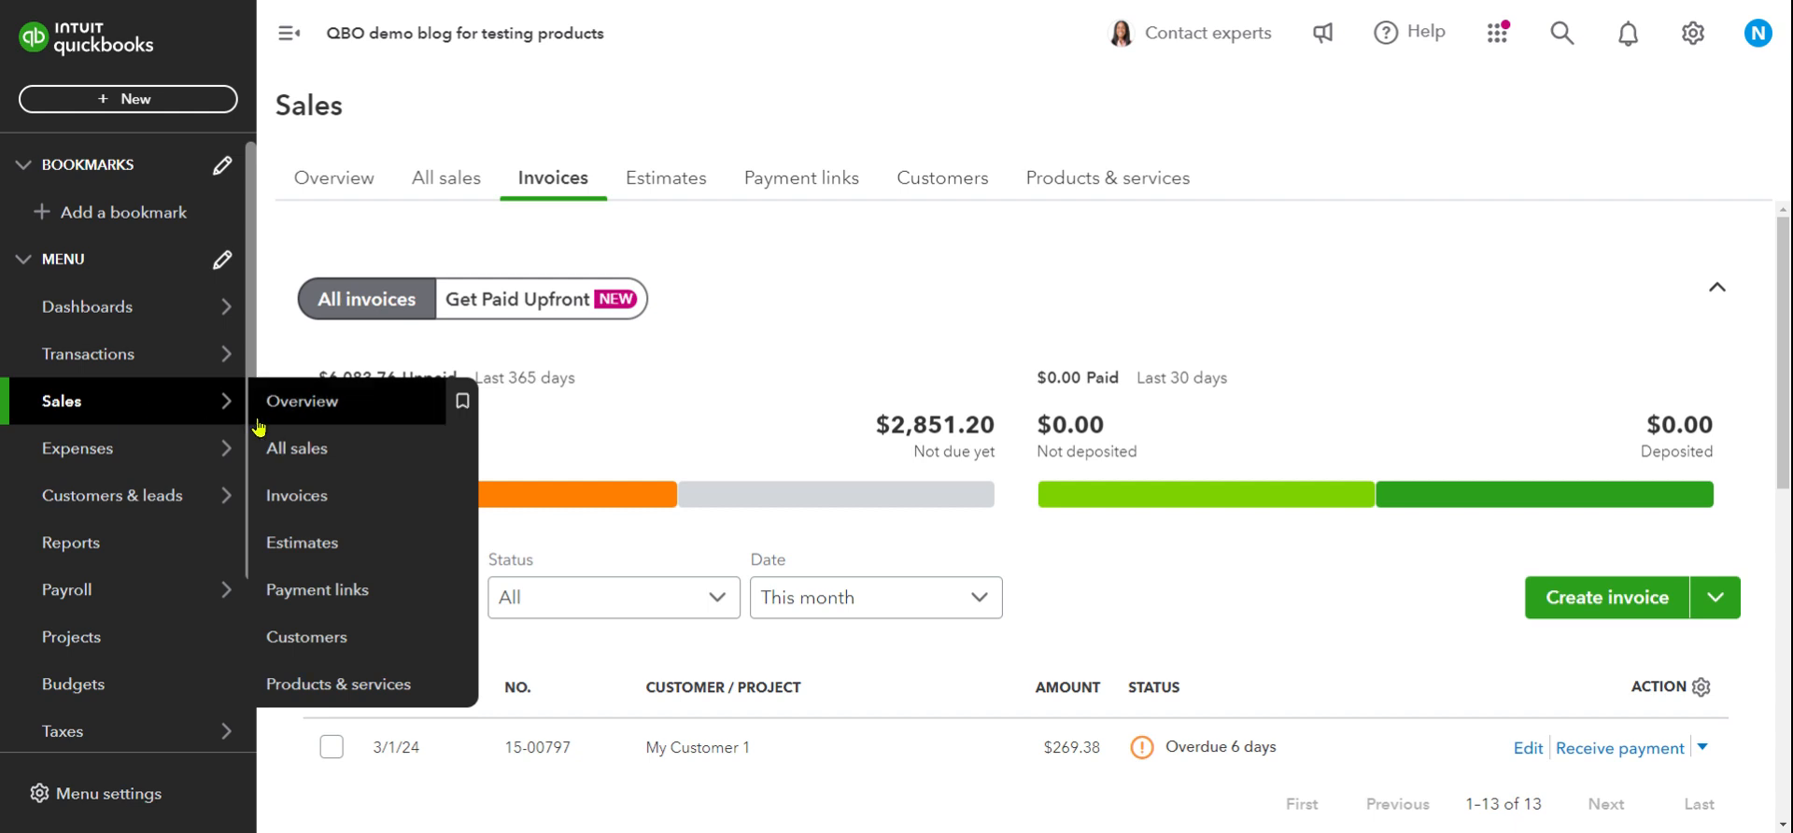
scroll(837, 613, "down", 1)
scroll(934, 617, "down", 5)
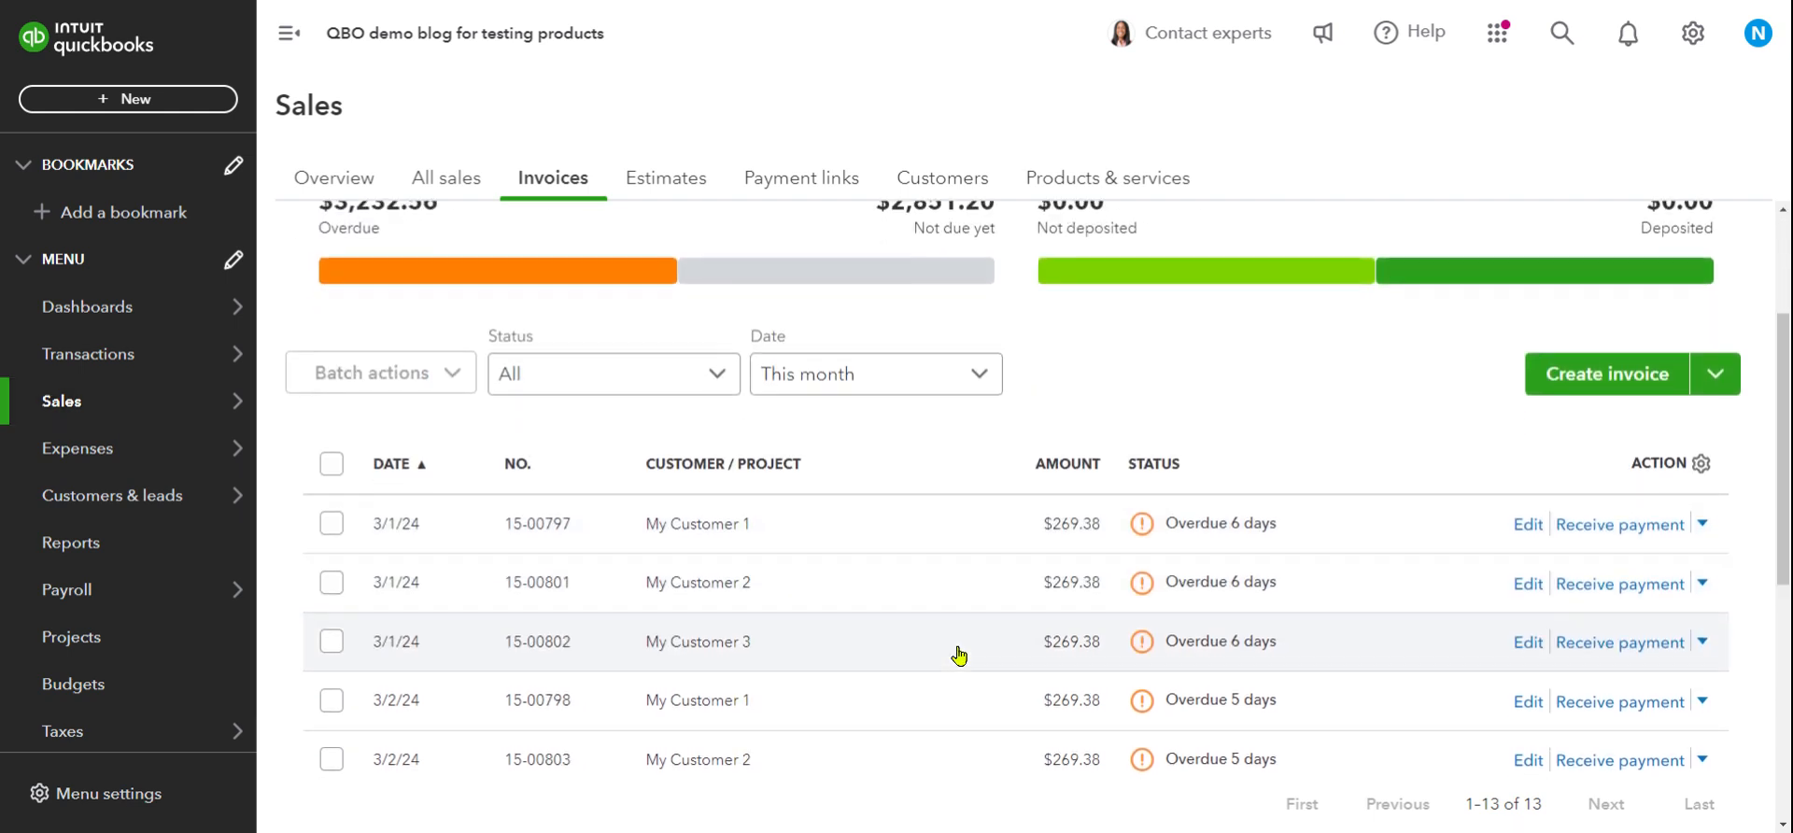
scroll(934, 592, "up", 3)
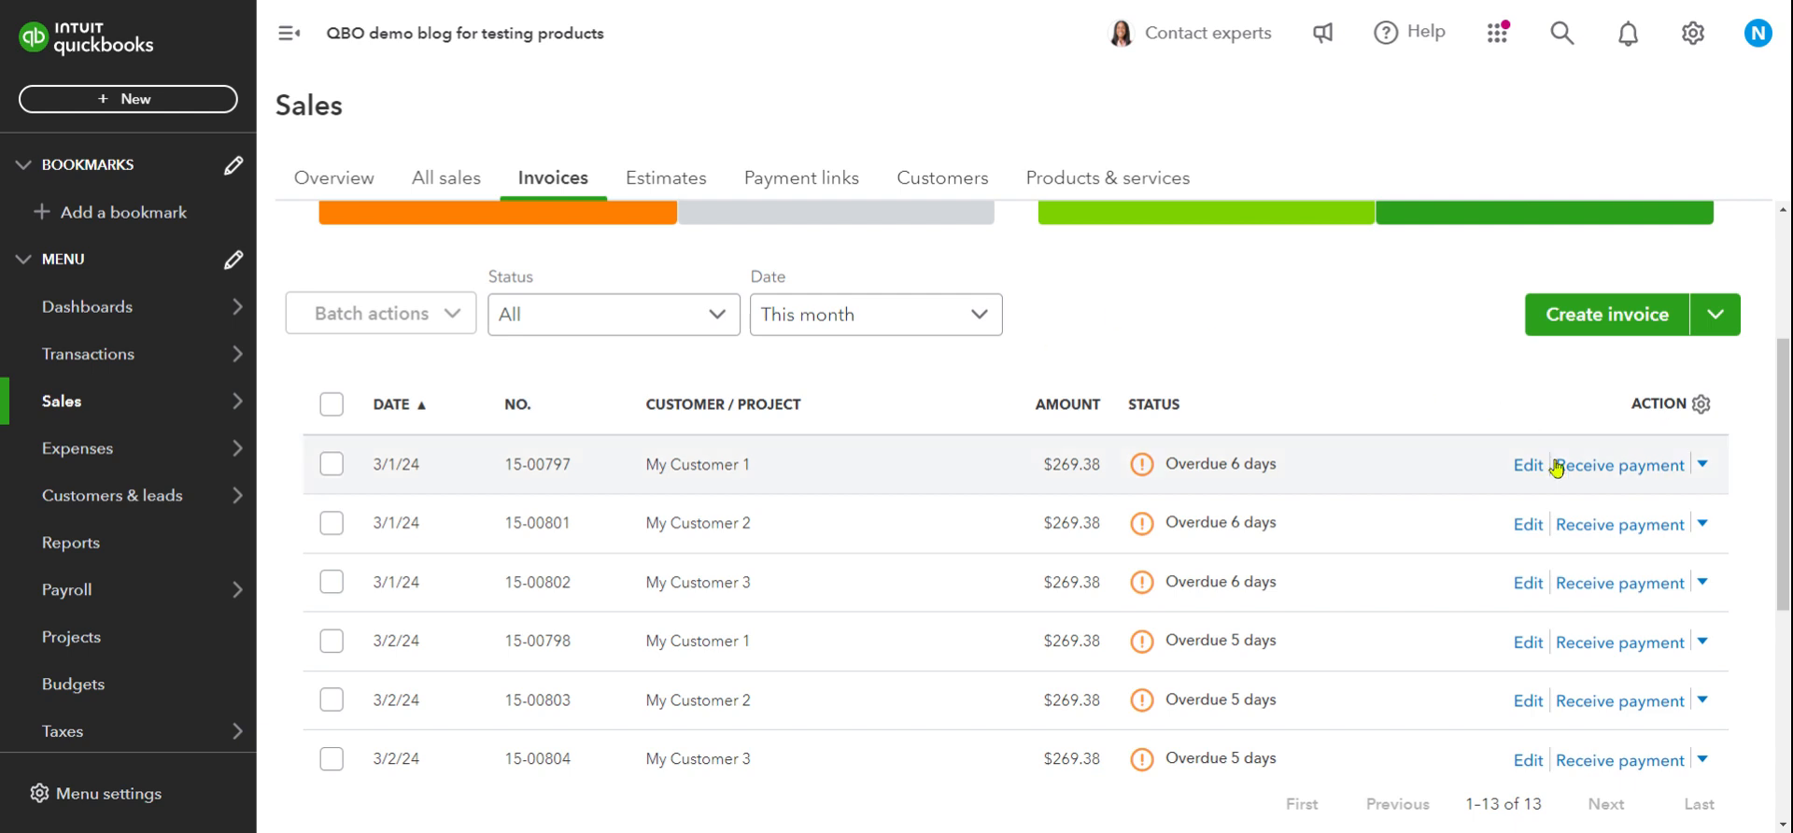
scroll(1588, 472, "down", 2)
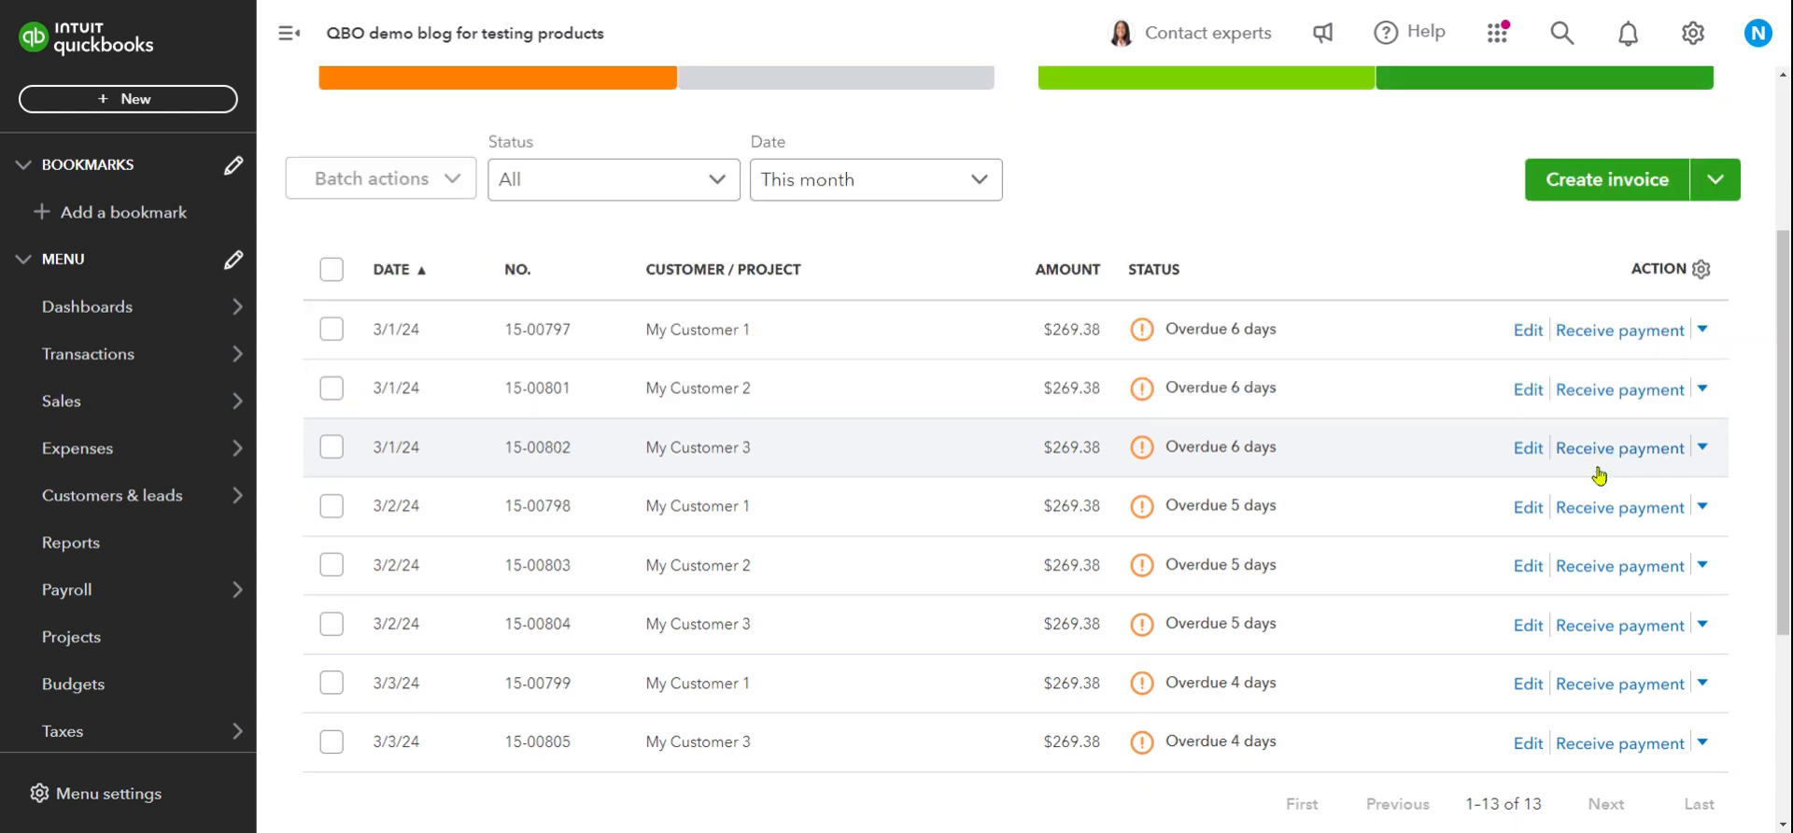
left_click(1598, 476)
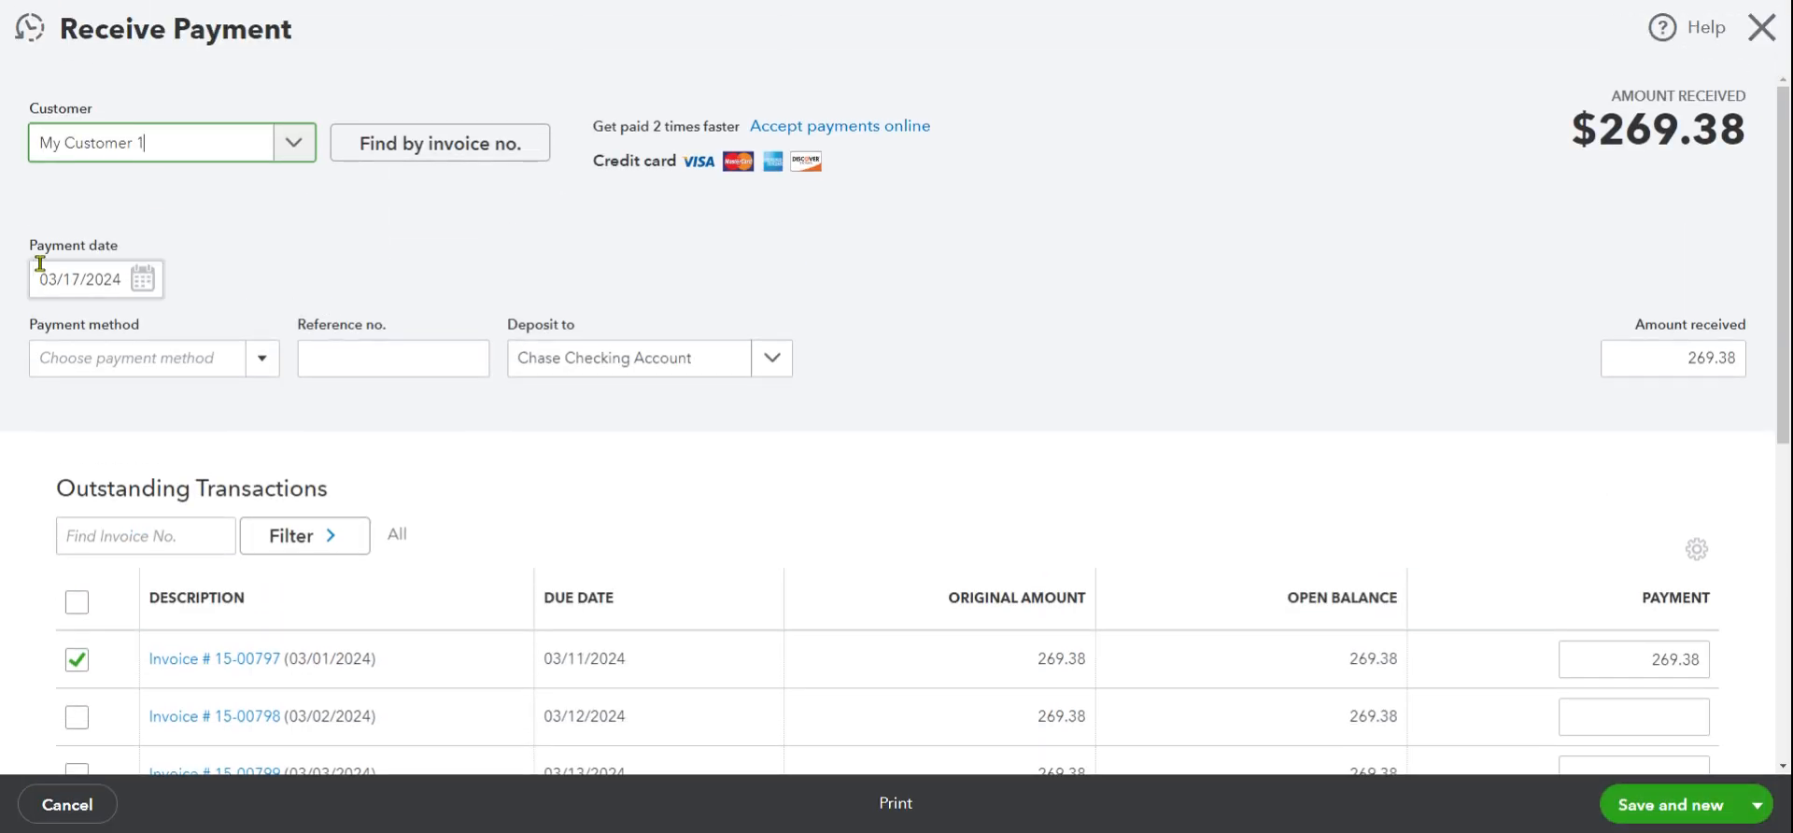
left_click(262, 358)
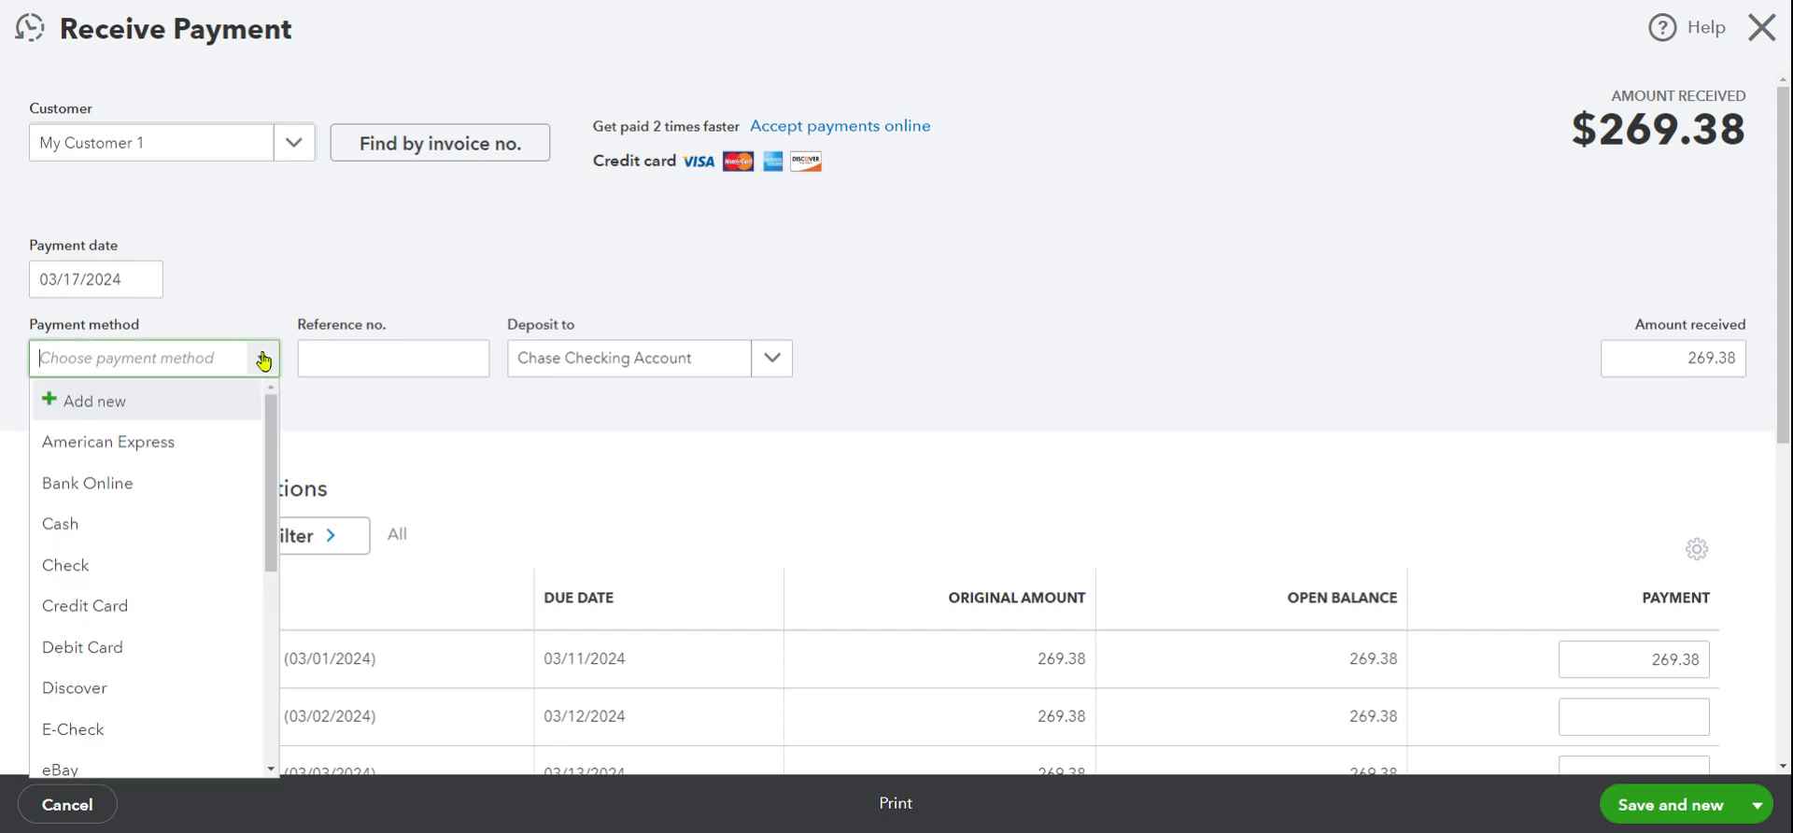
left_click(118, 565)
left_click(336, 356)
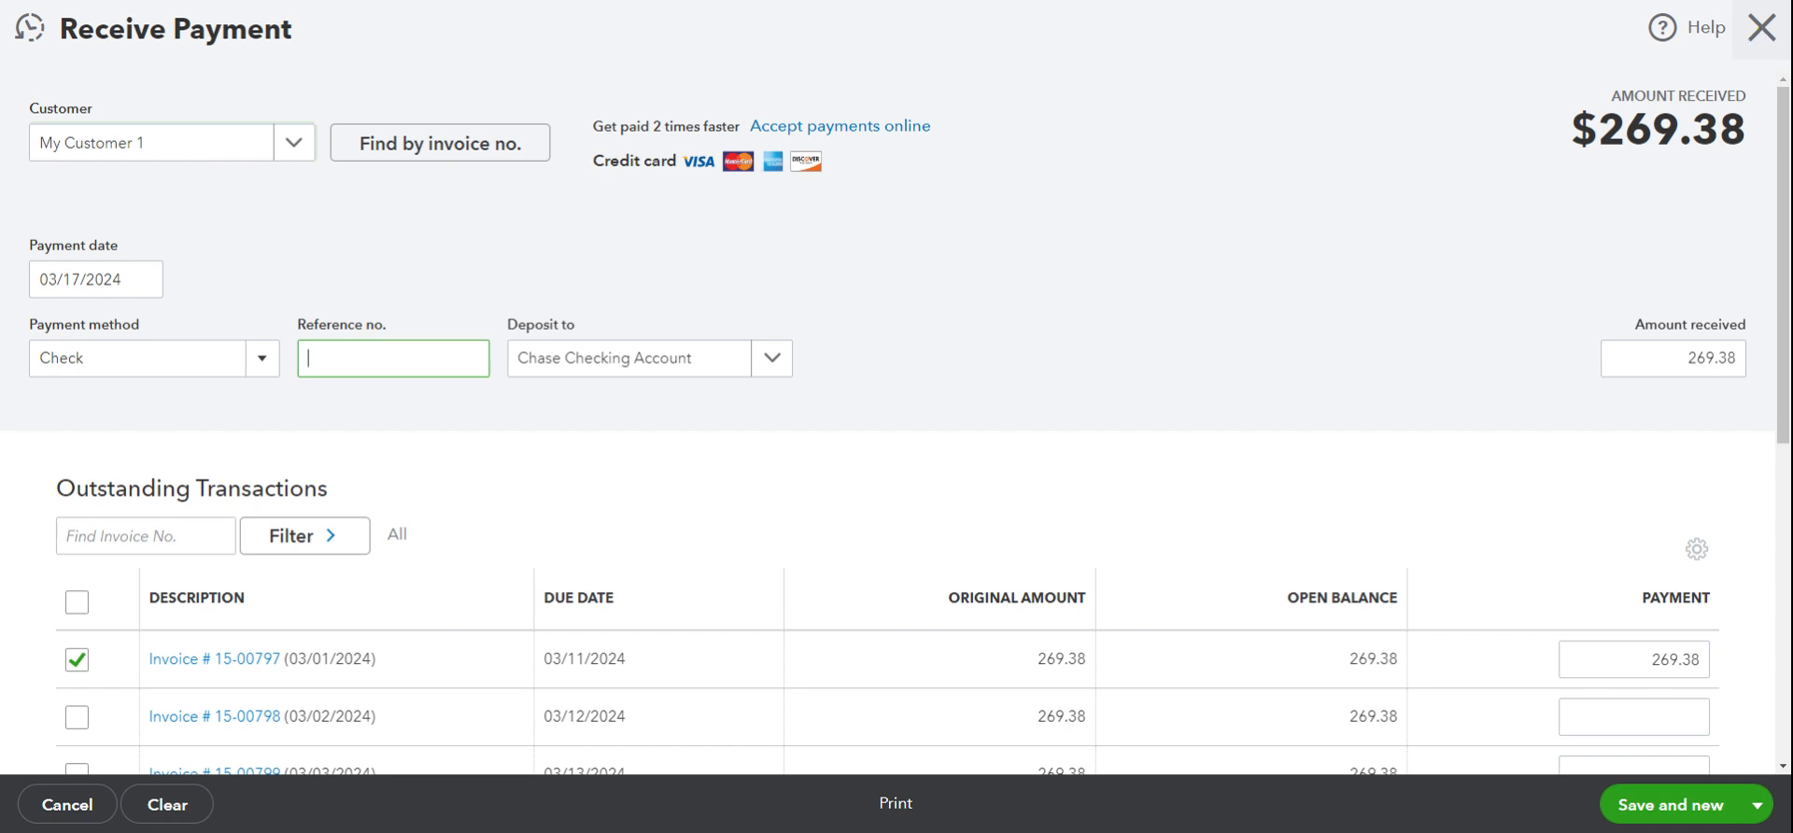
left_click(1761, 28)
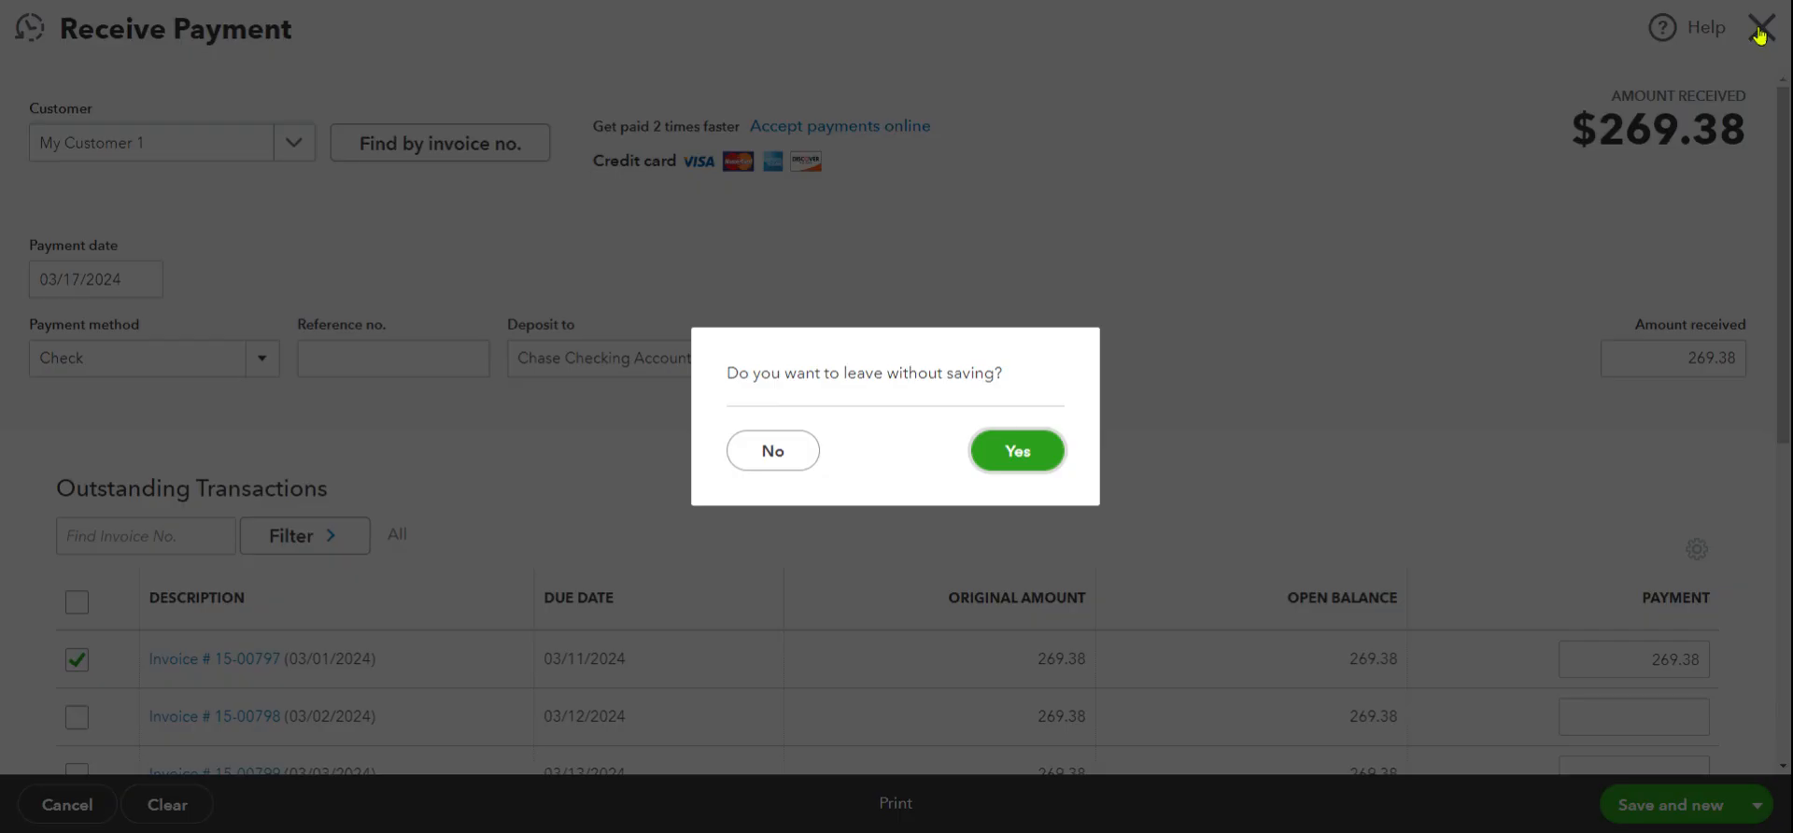
left_click(1020, 452)
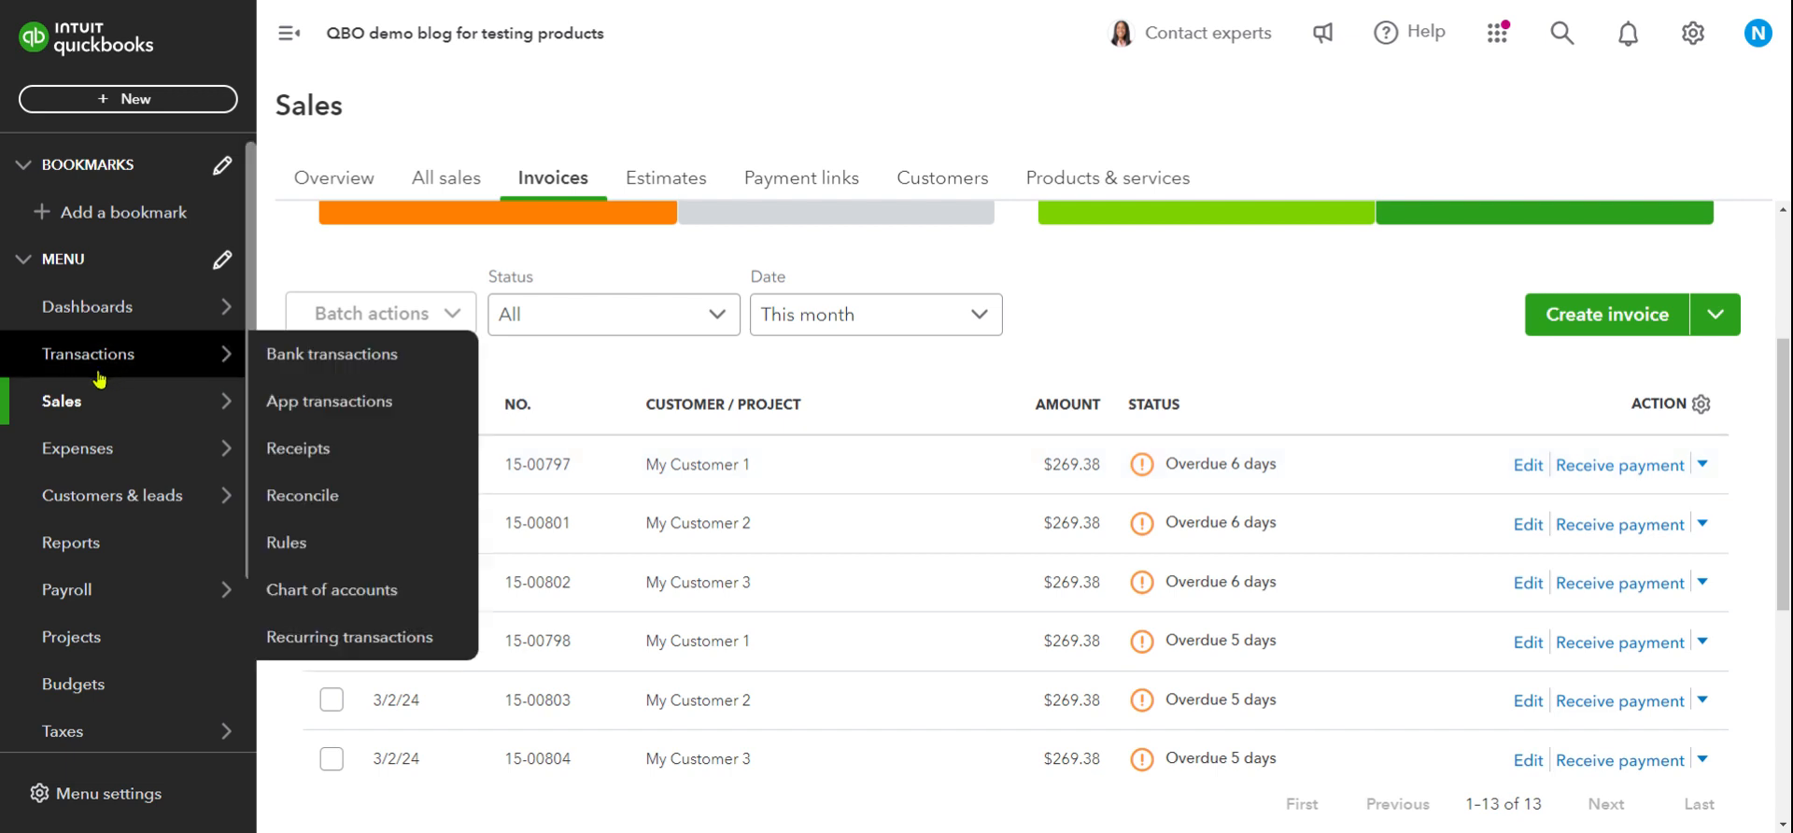
Return to the Chase Checking Account's bank transactions awaiting review.
mouse_move(97, 362)
left_click(321, 356)
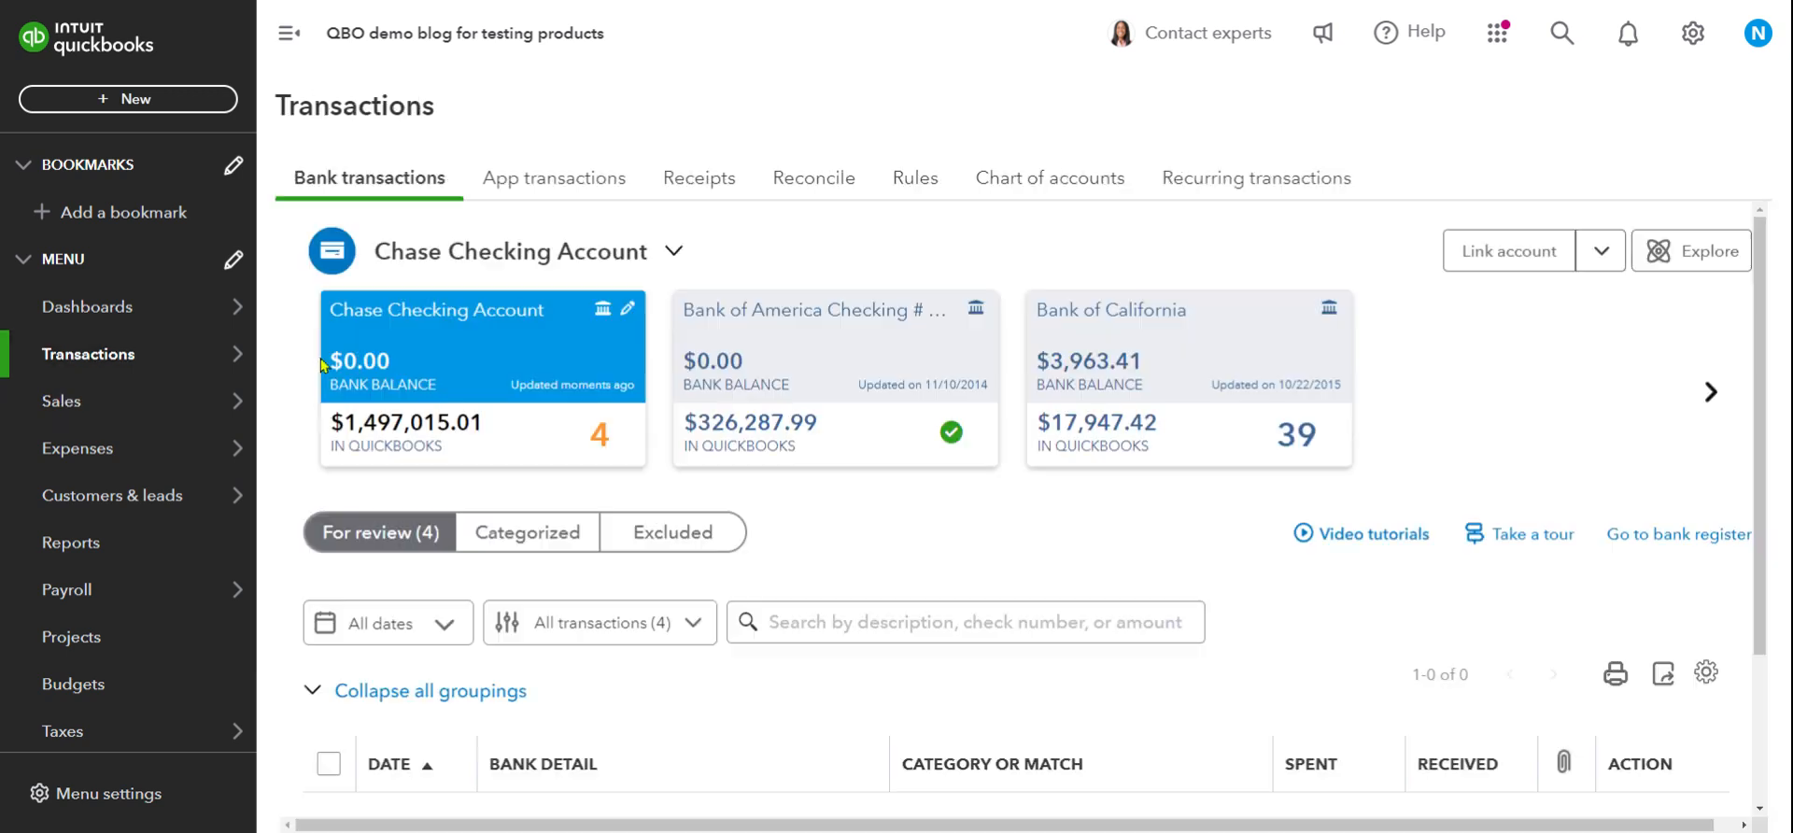
scroll(805, 392, "down", 3)
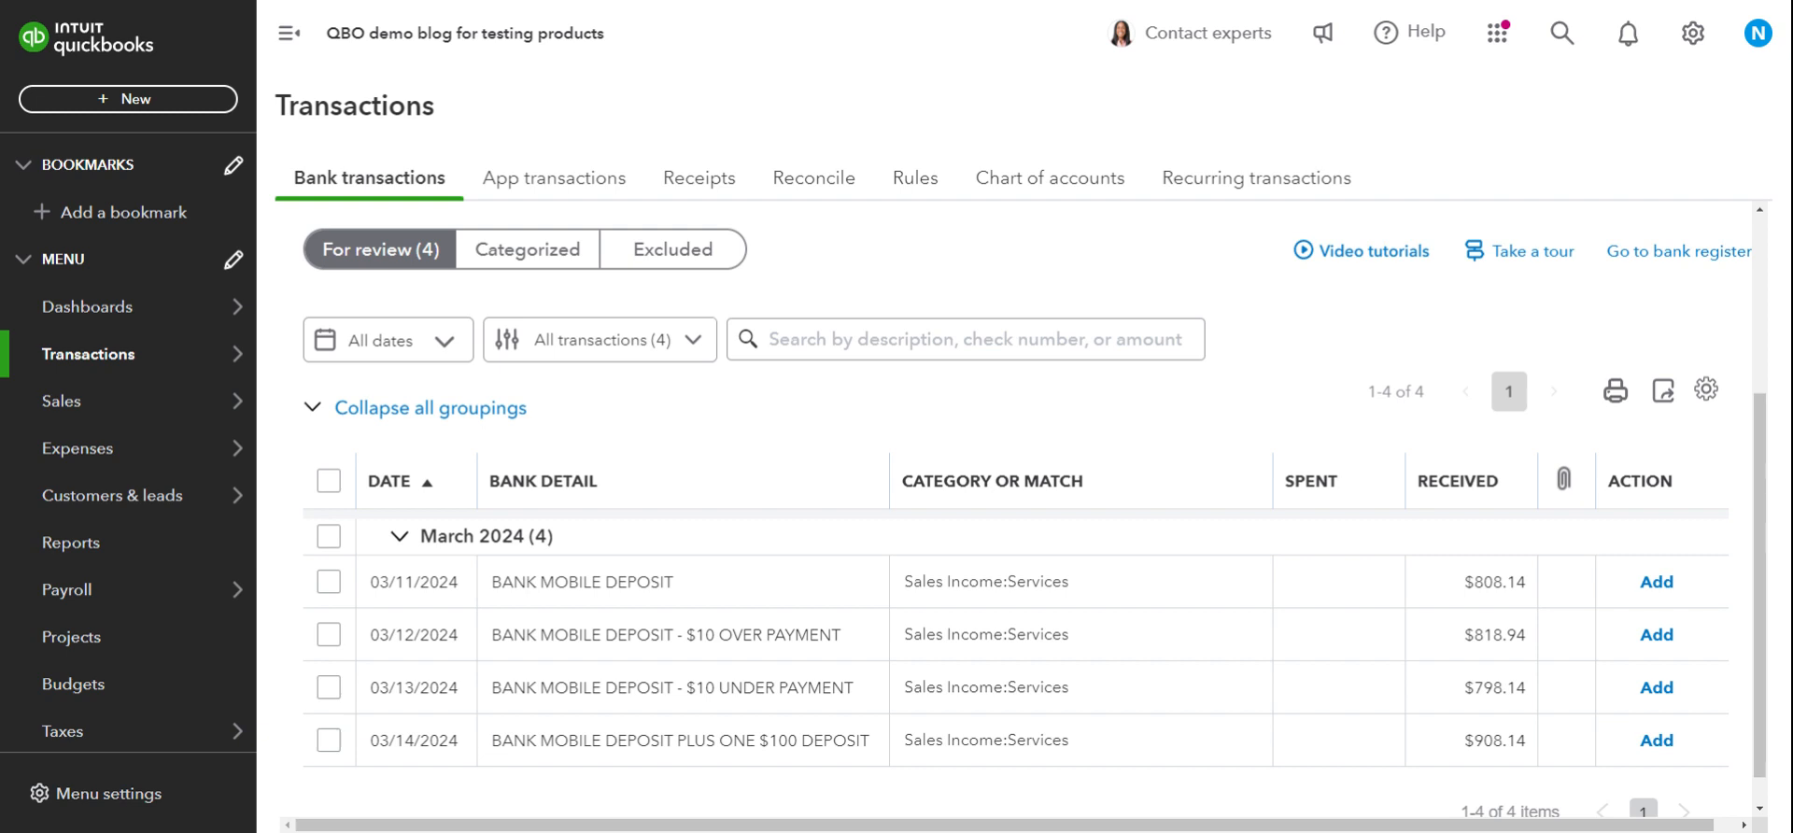
Examine the categorization details of the 03/11/2024 bank mobile deposit and close them.
left_click(826, 600)
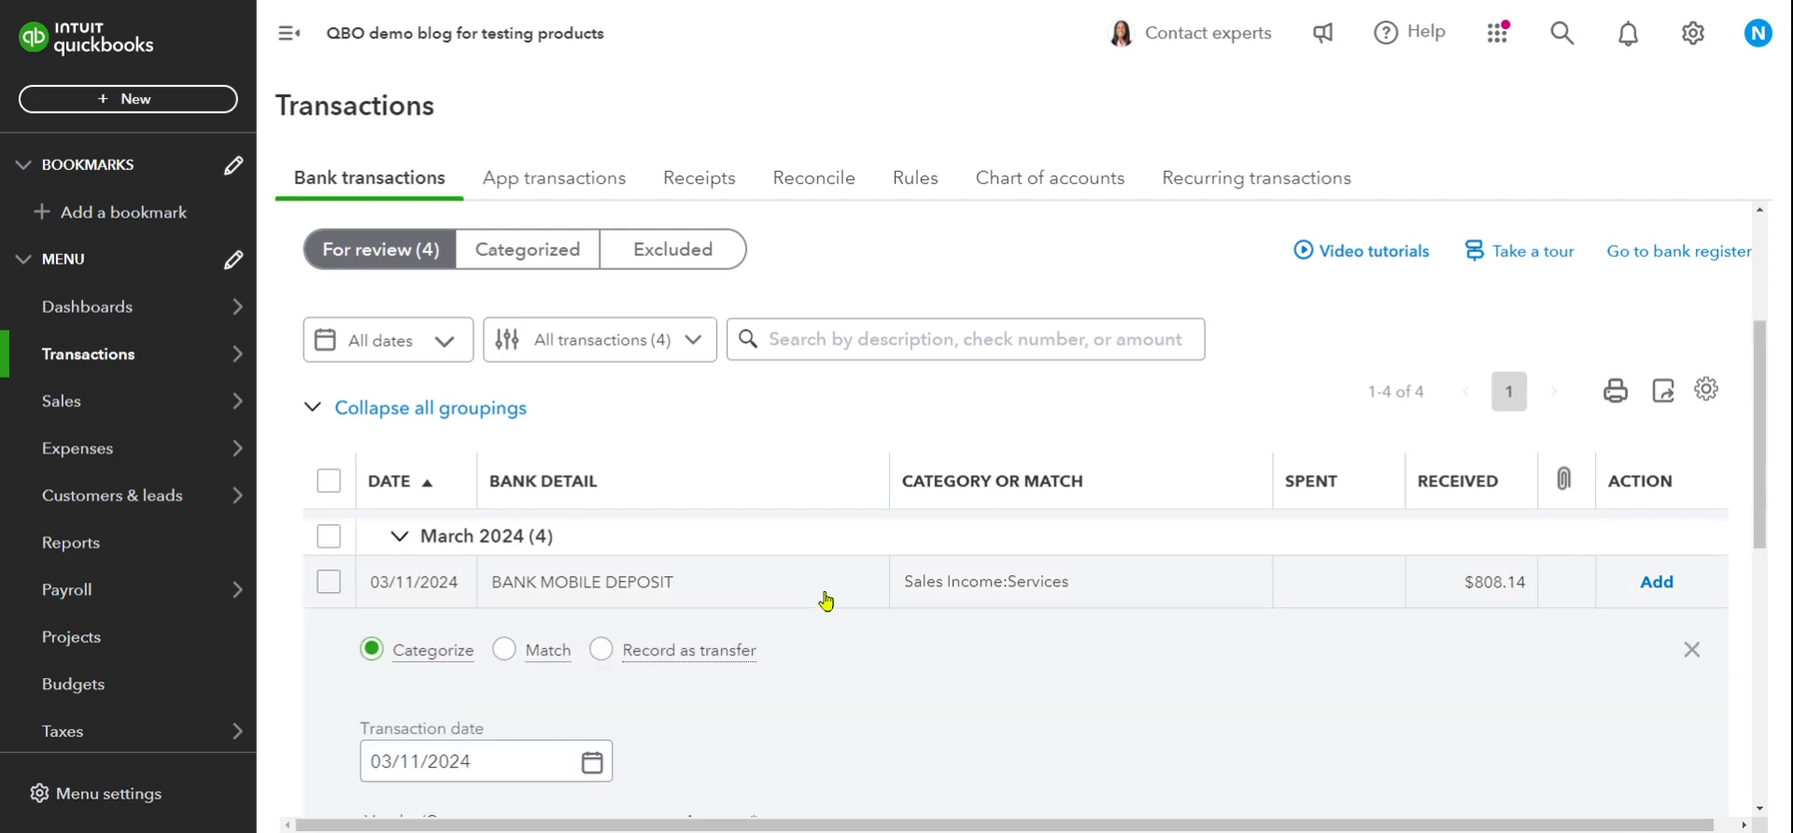
scroll(784, 524, "down", 3)
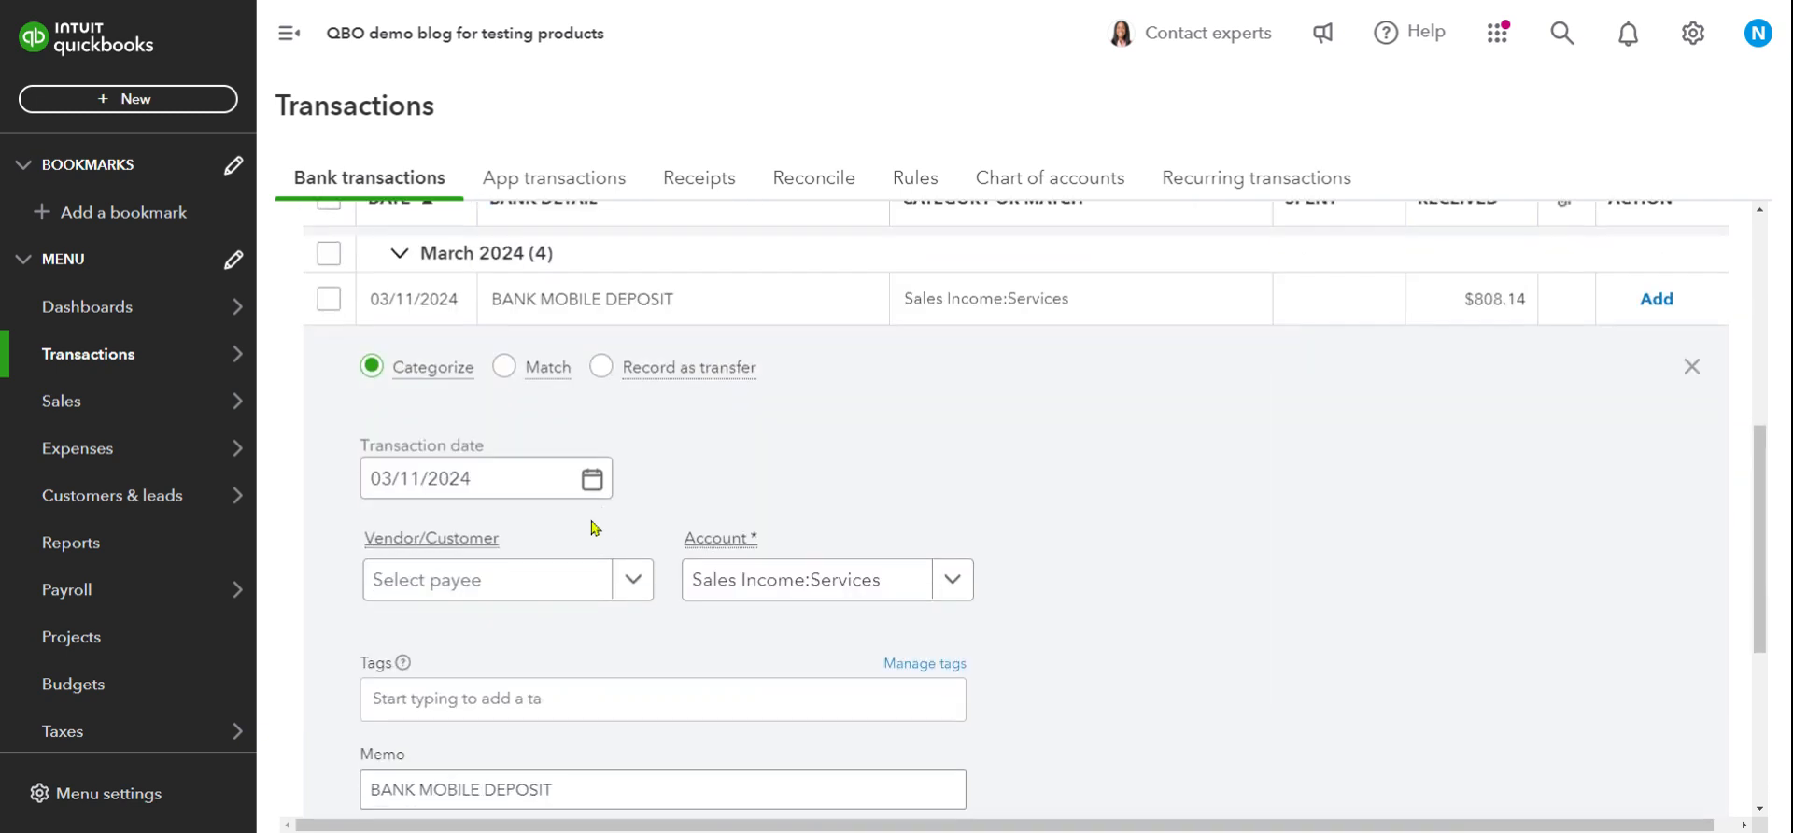
scroll(1186, 456, "up", 2)
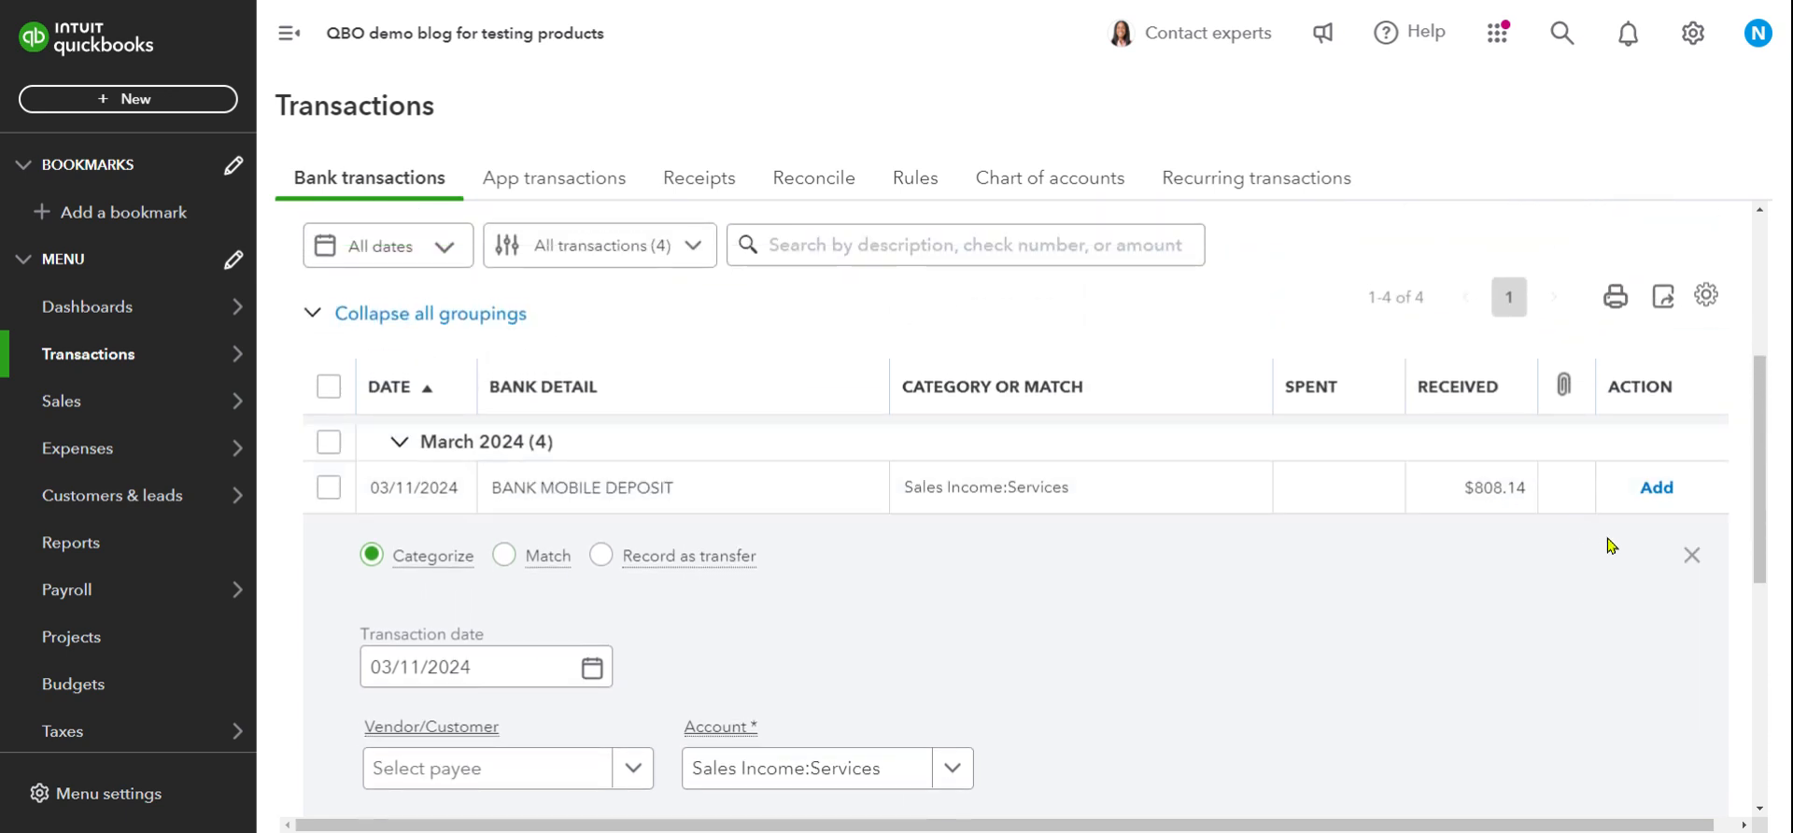
left_click(1692, 556)
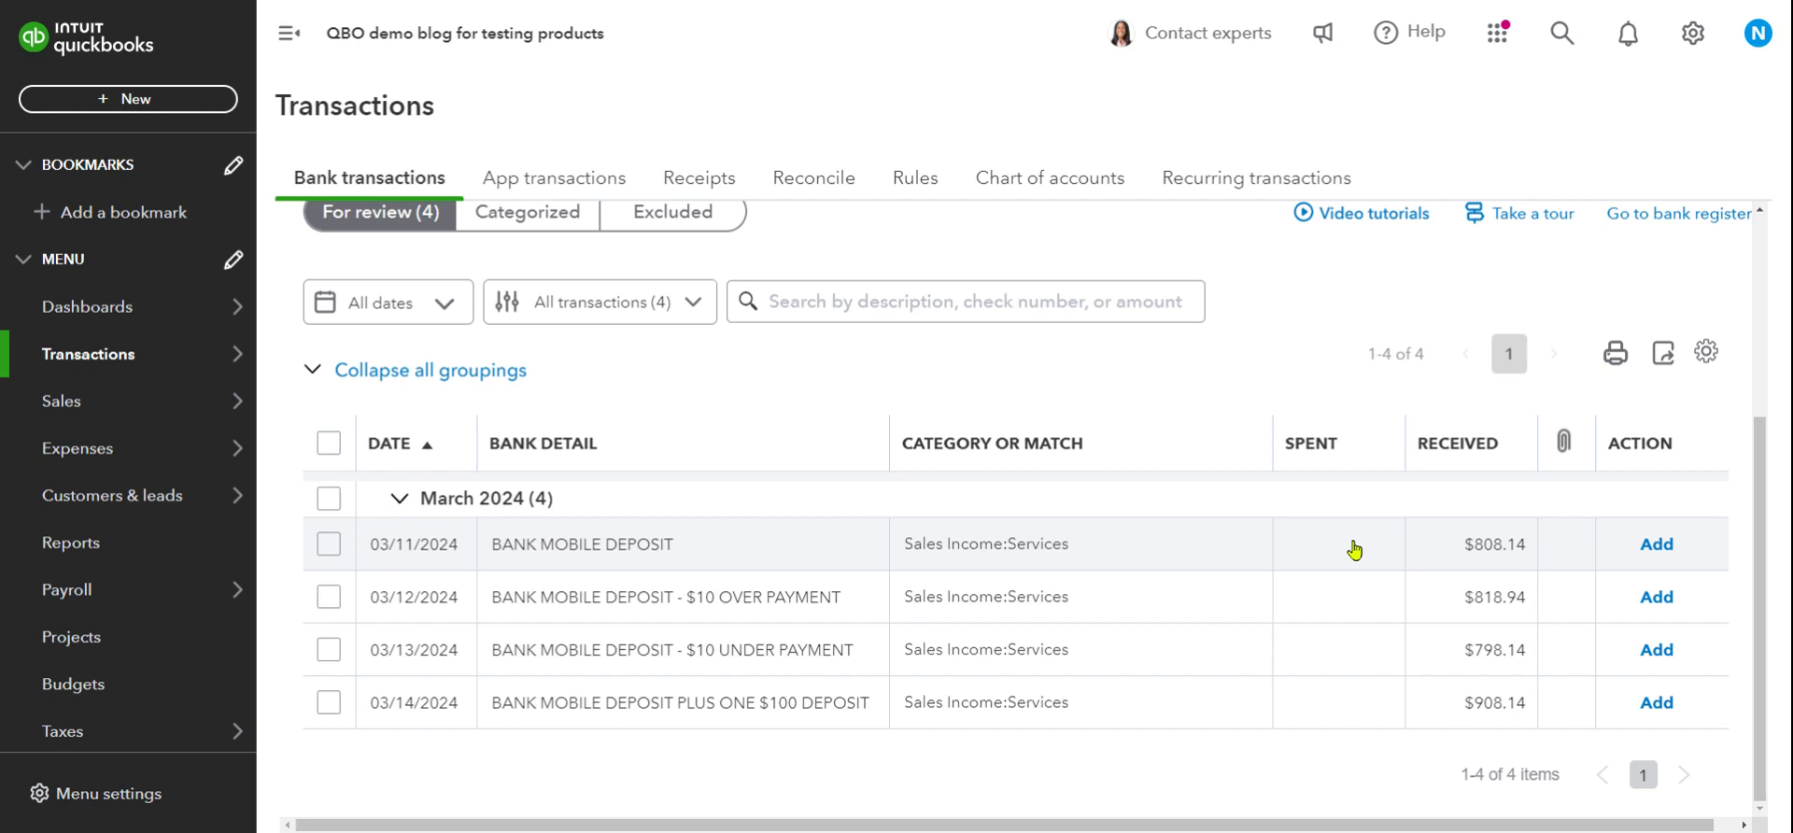
Look for matches for the 03/11/2024 bank mobile deposit, filtering the candidate transactions by "MY CUST".
left_click(859, 557)
scroll(552, 548, "down", 2)
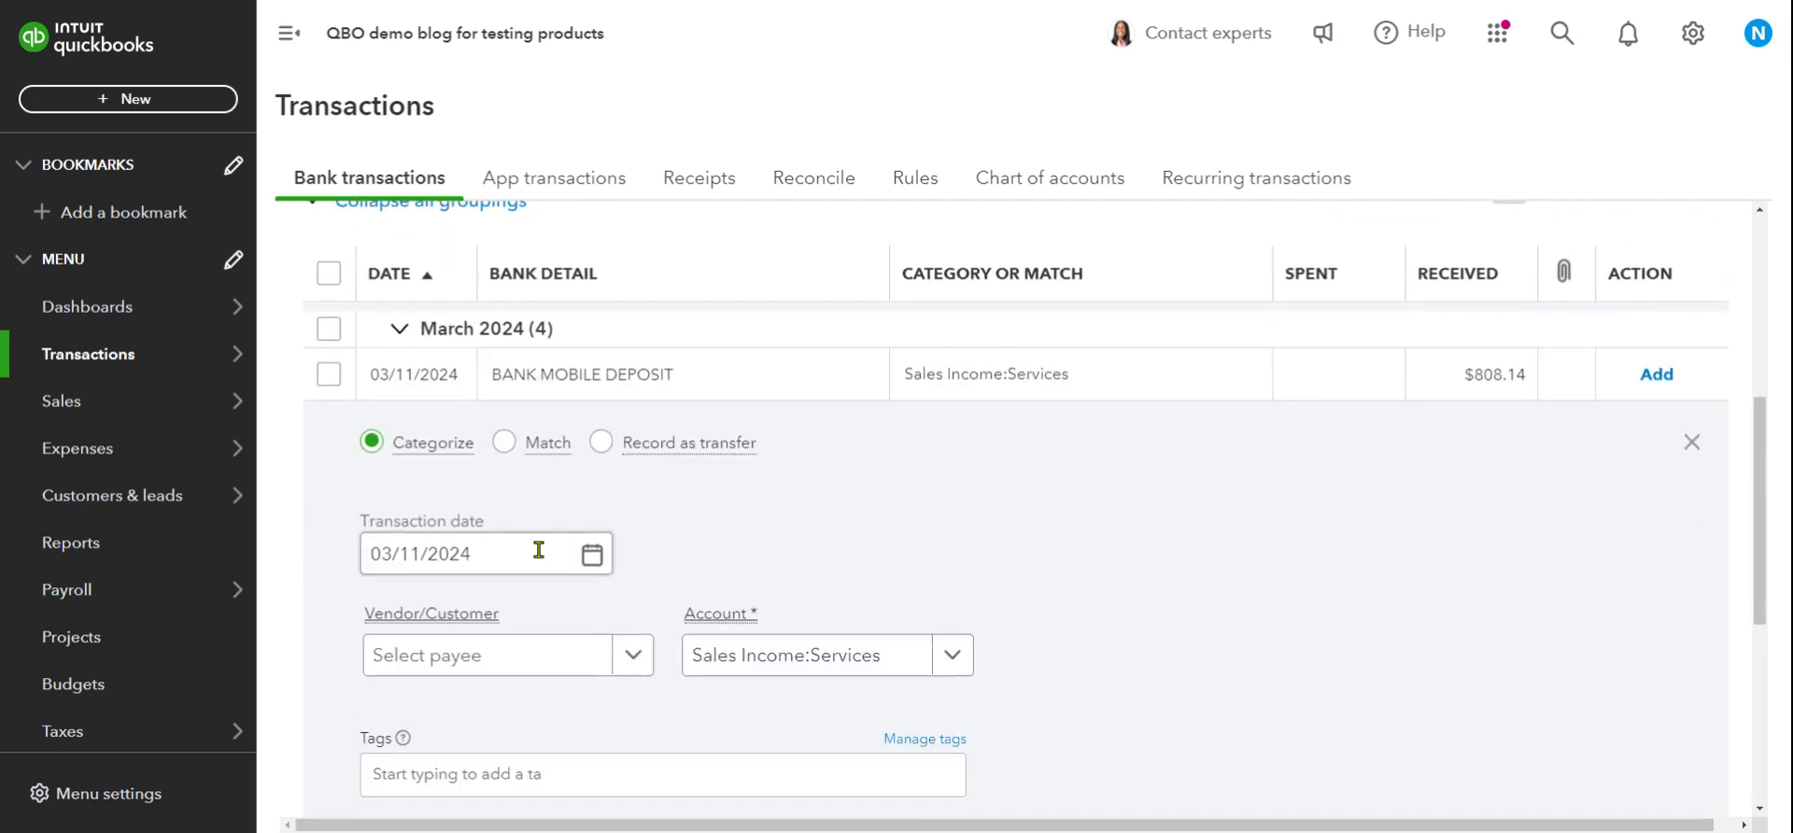
left_click(505, 425)
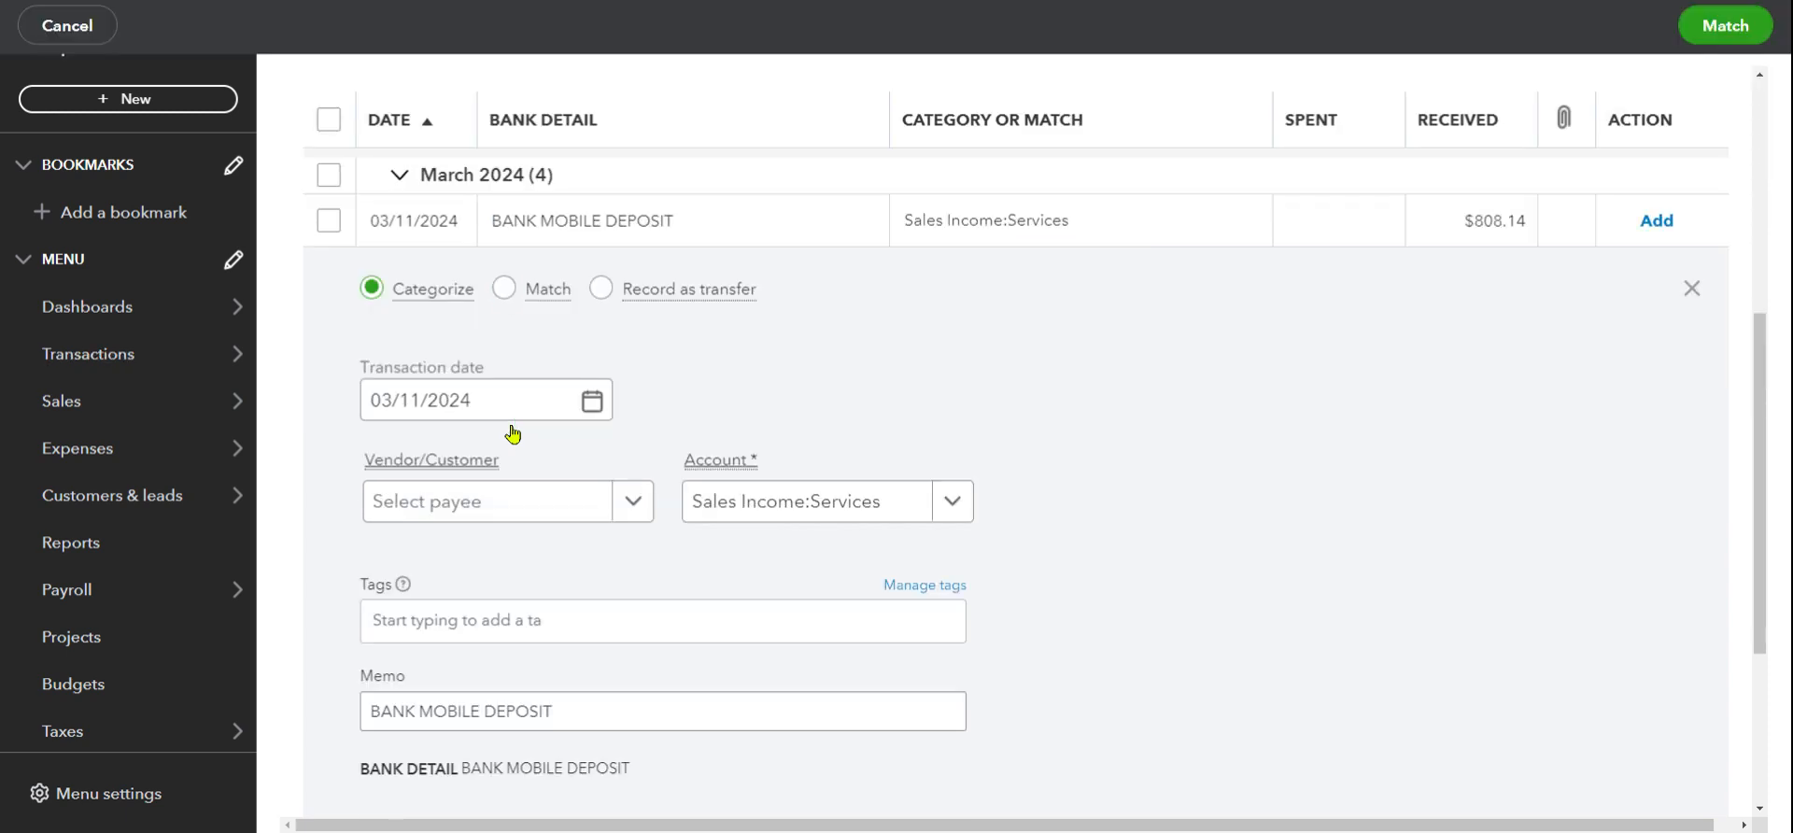
left_click(880, 232)
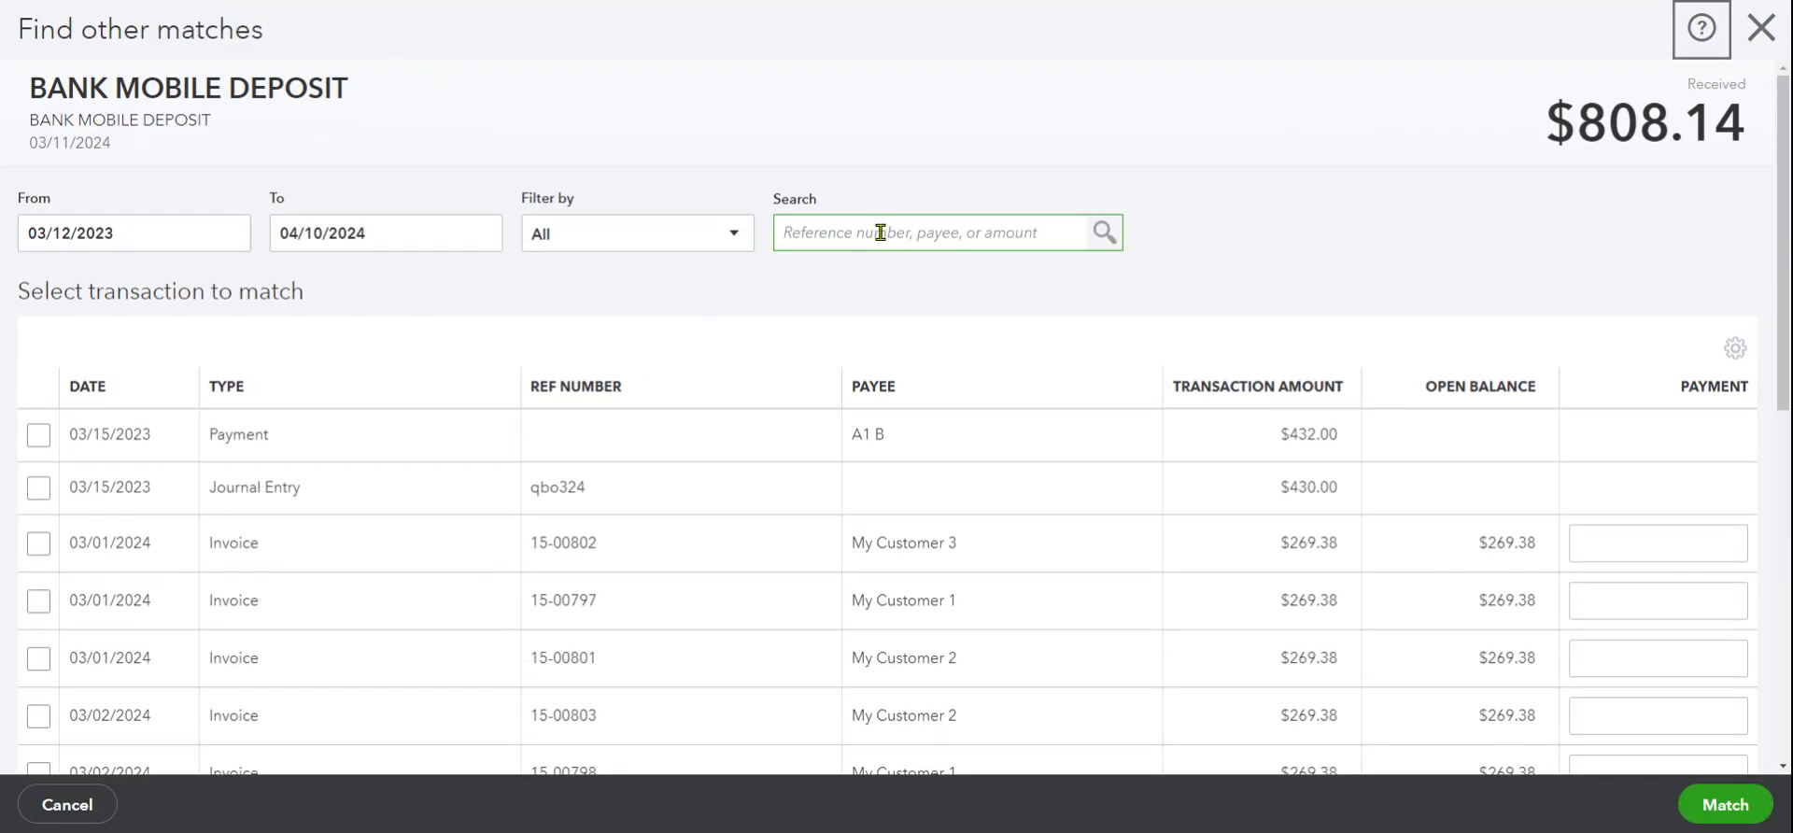
type("MY")
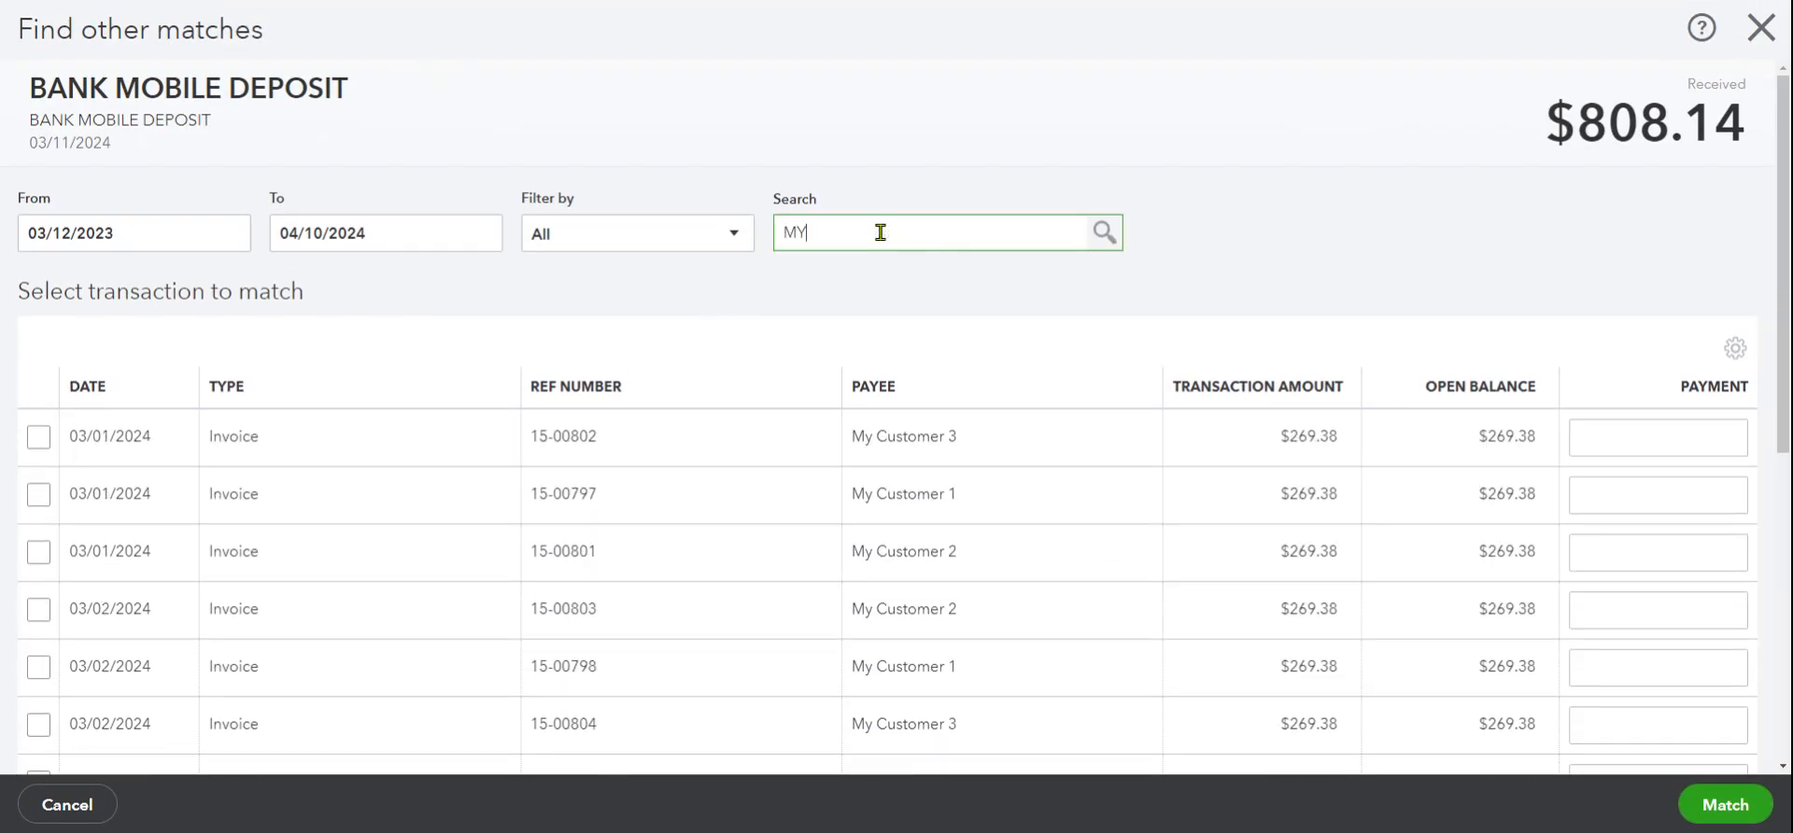
type(" CUST")
left_click(904, 305)
scroll(437, 499, "down", 1)
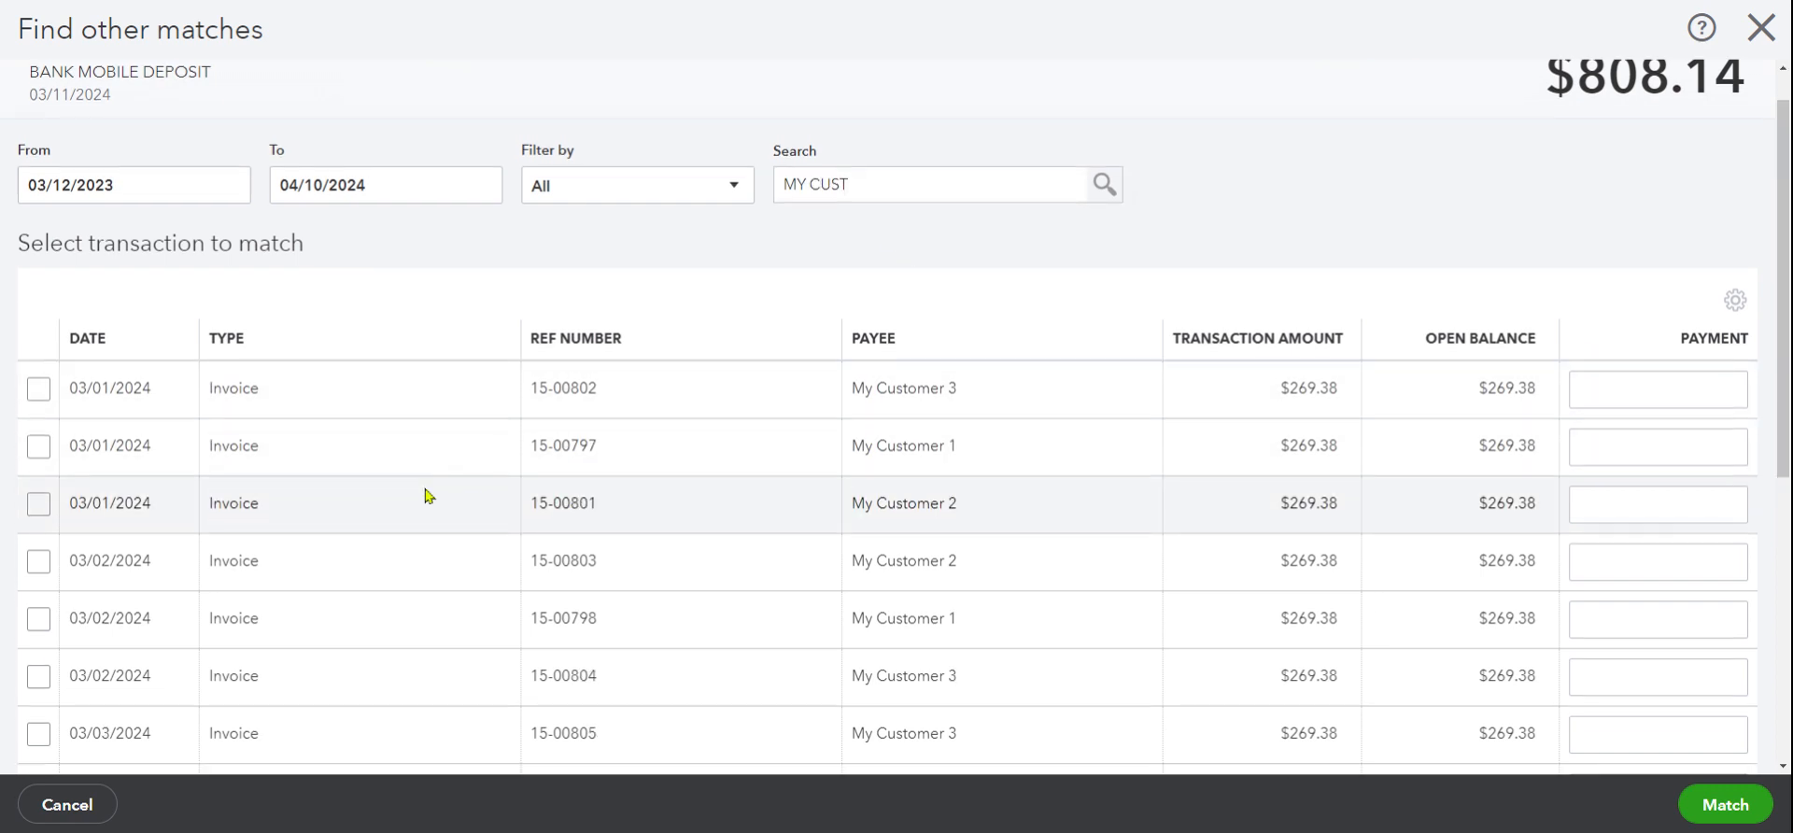
Match the deposit to the three 03/01/2024 invoices of My Customer 3, My Customer 1 and My Customer 2.
left_click(40, 345)
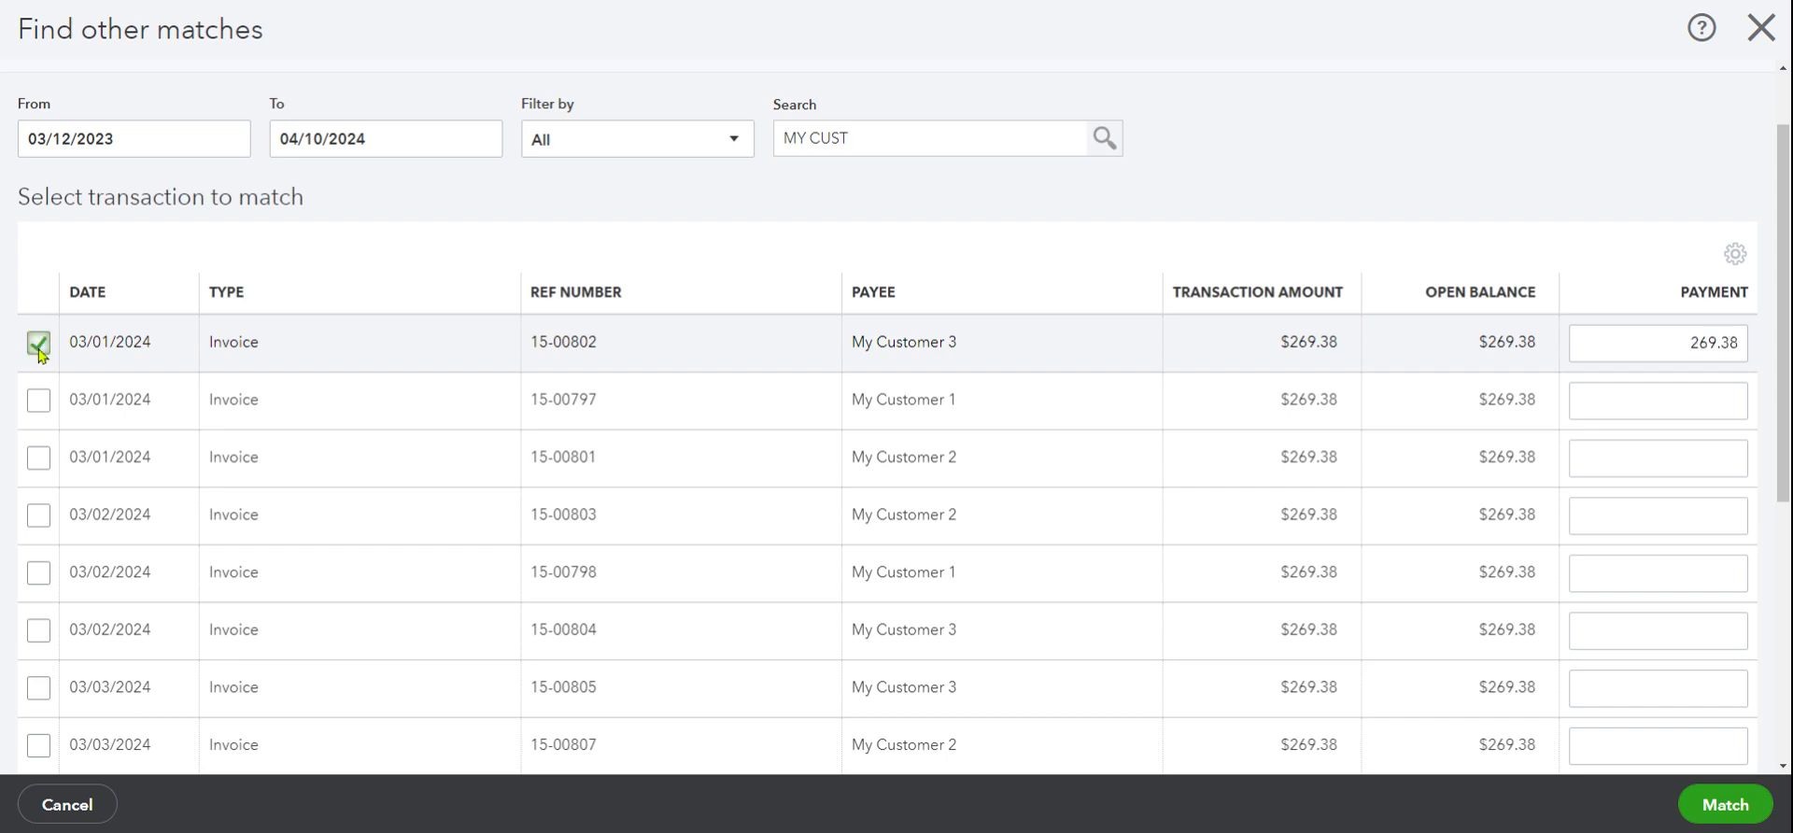
left_click(39, 403)
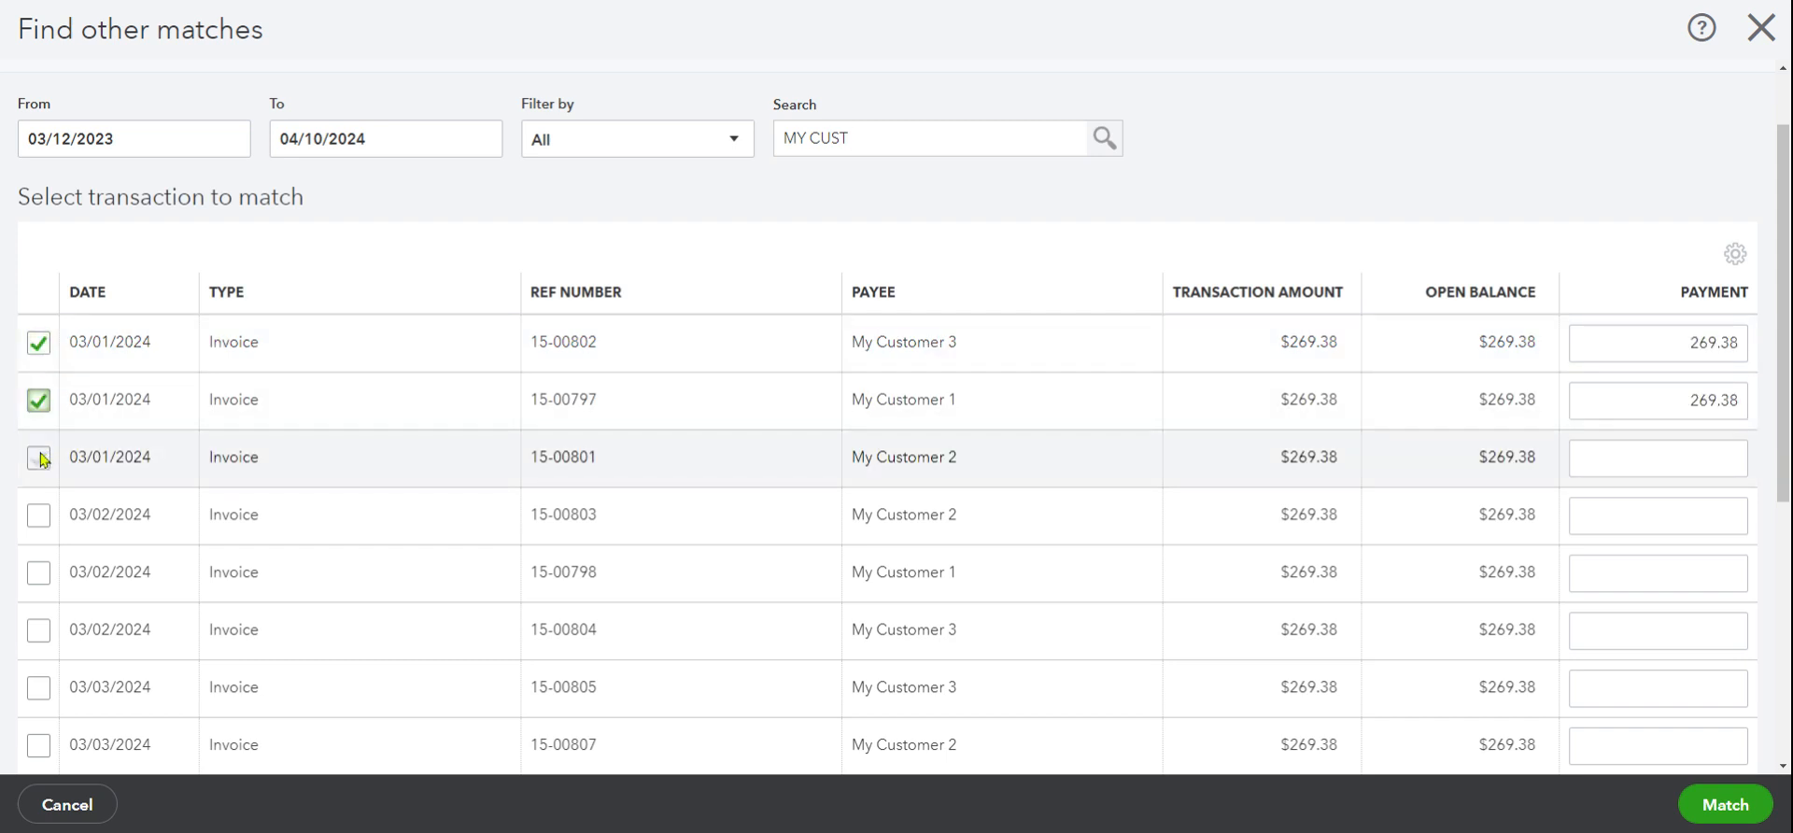
left_click(39, 460)
scroll(1139, 495, "down", 5)
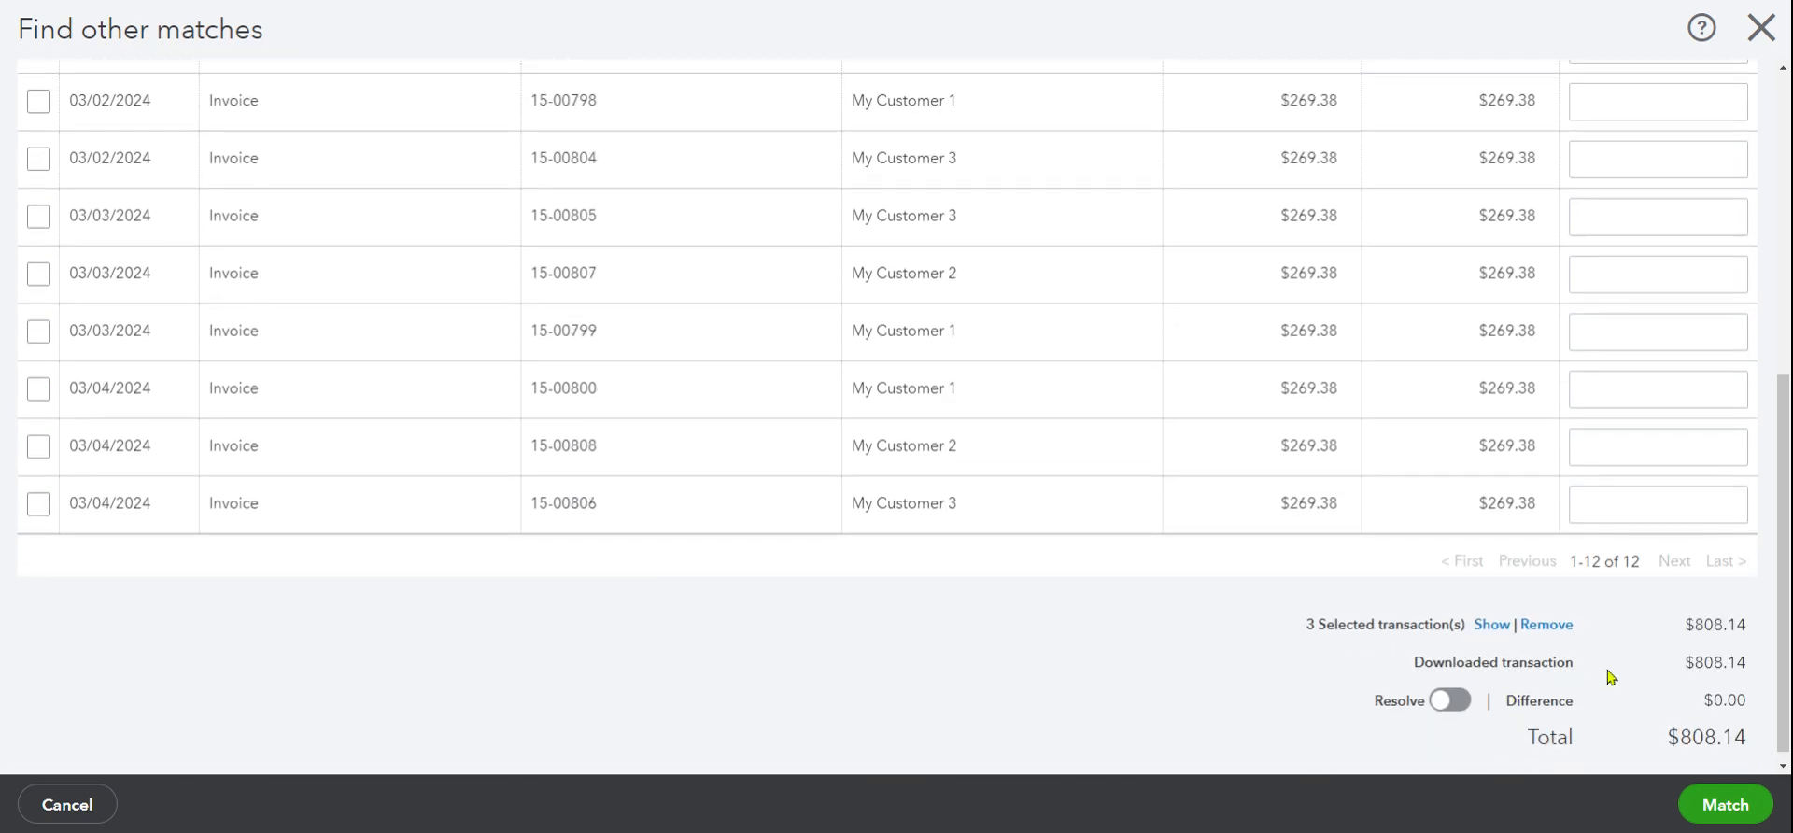
scroll(1597, 686, "down", 1)
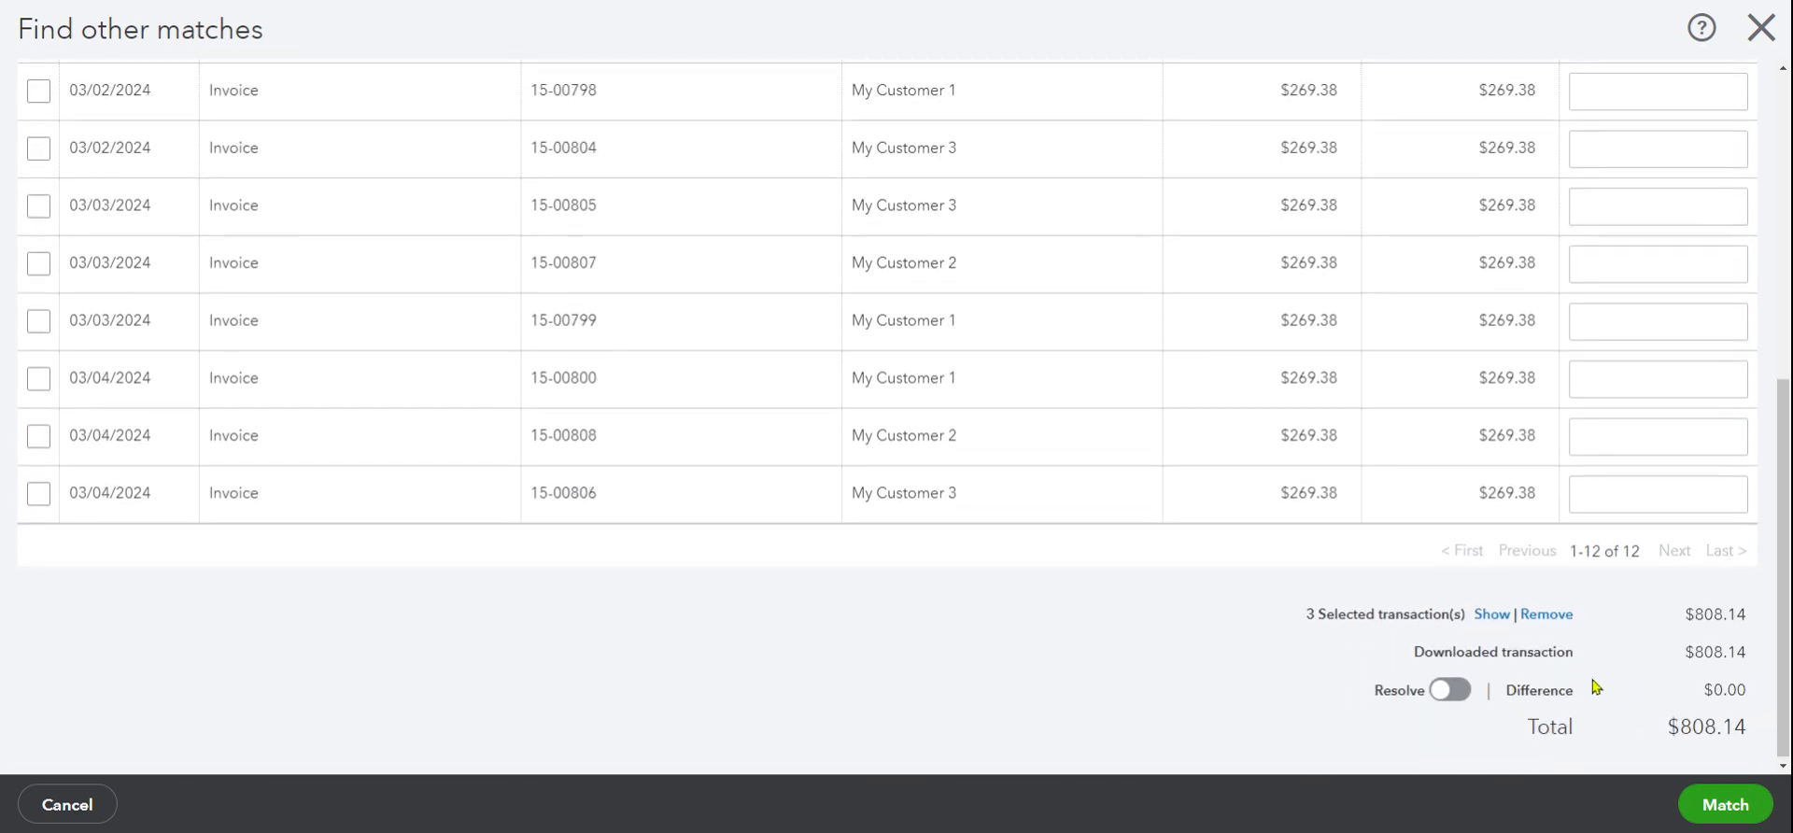
left_click(1723, 808)
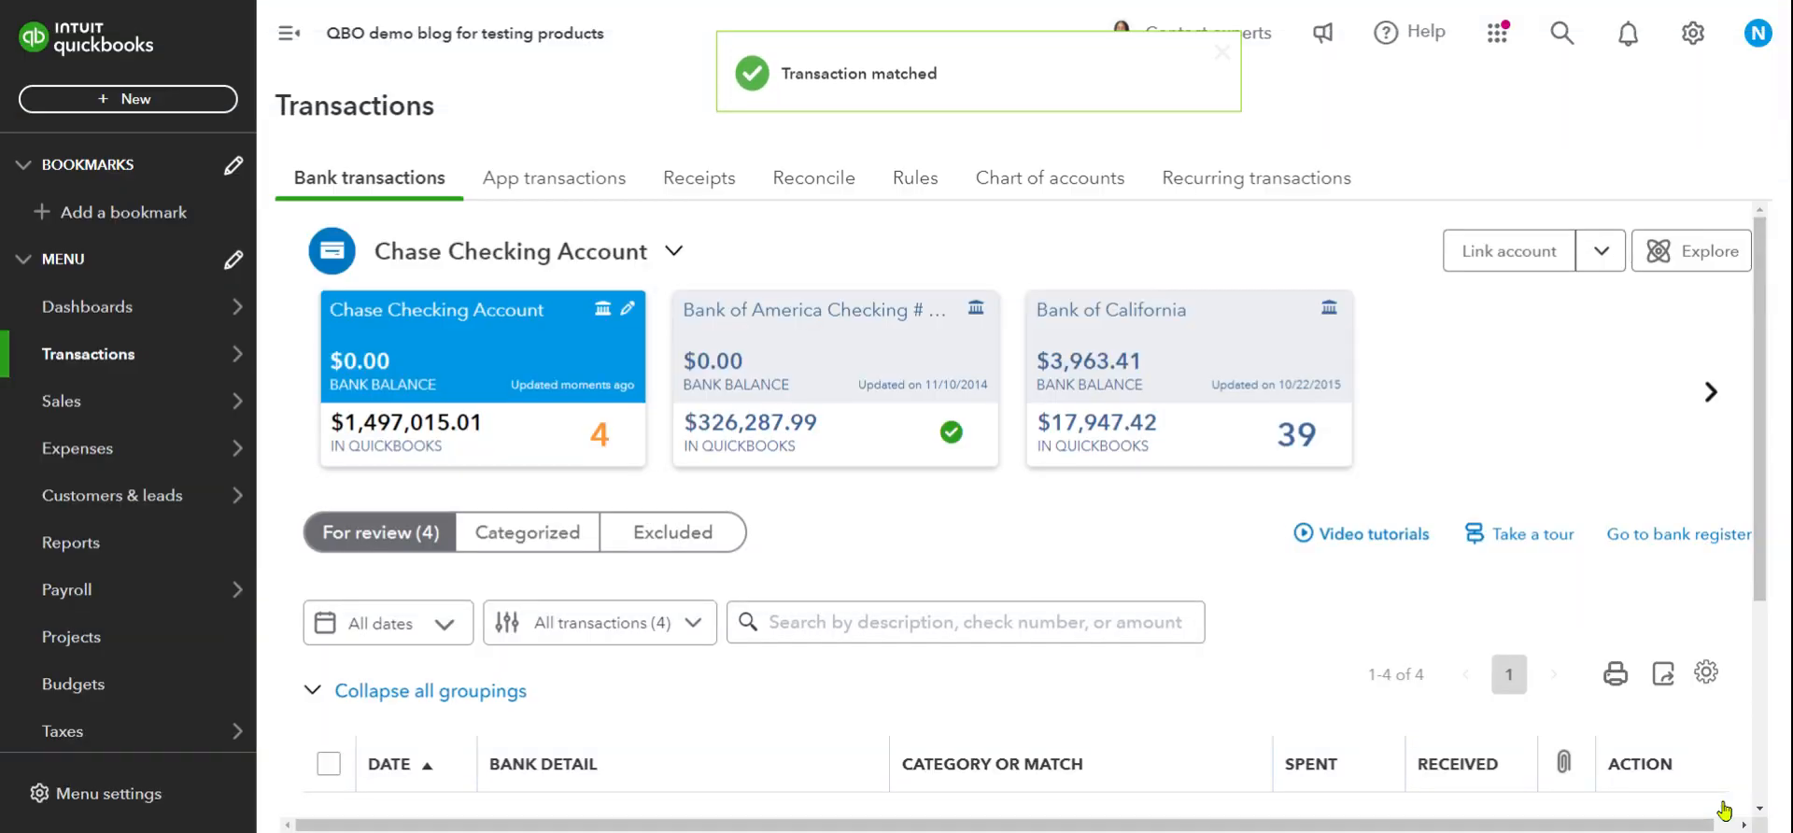
Look for matches for the 03/12/2024 deposit with the $10 overpayment, filtering the candidate transactions by "MY".
scroll(1475, 771, "down", 3)
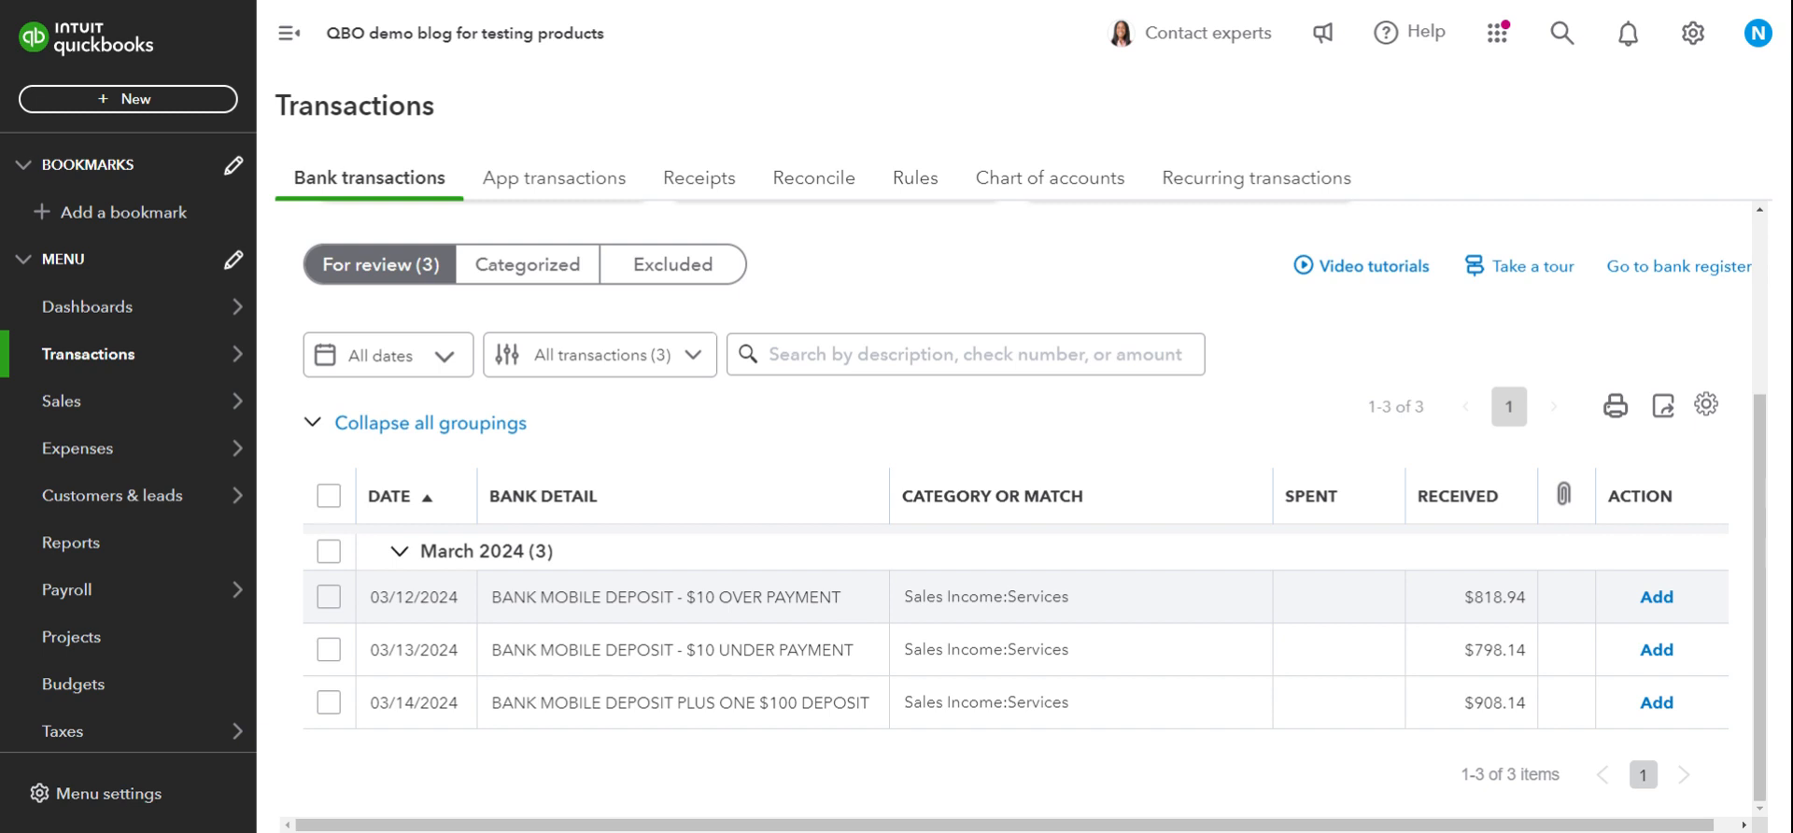
left_click(850, 608)
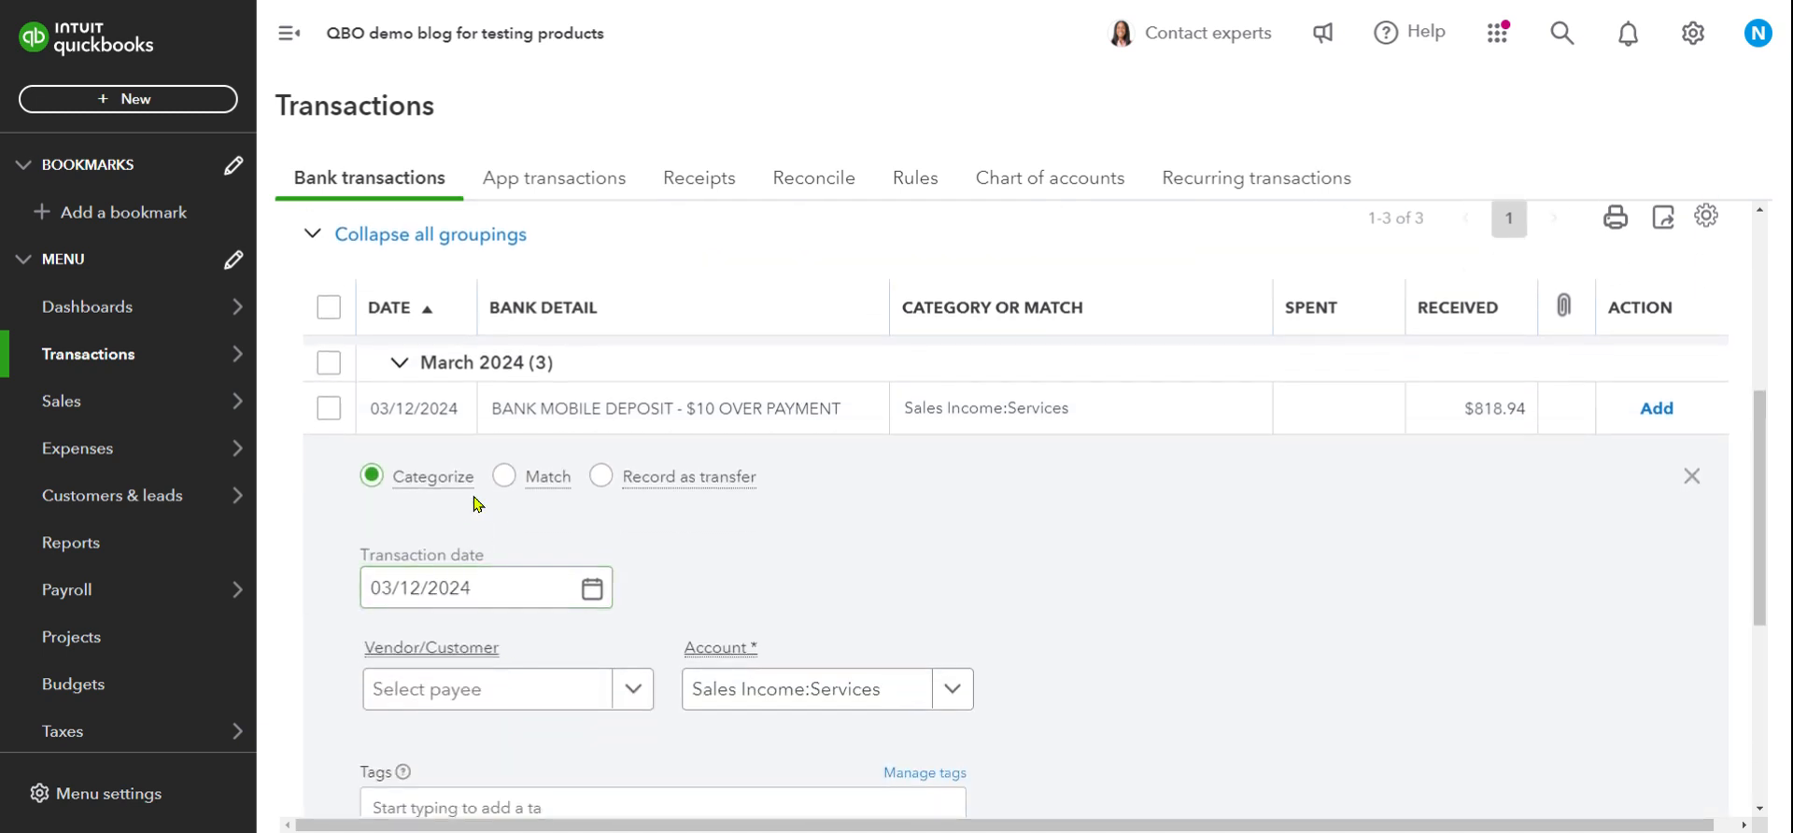
left_click(502, 478)
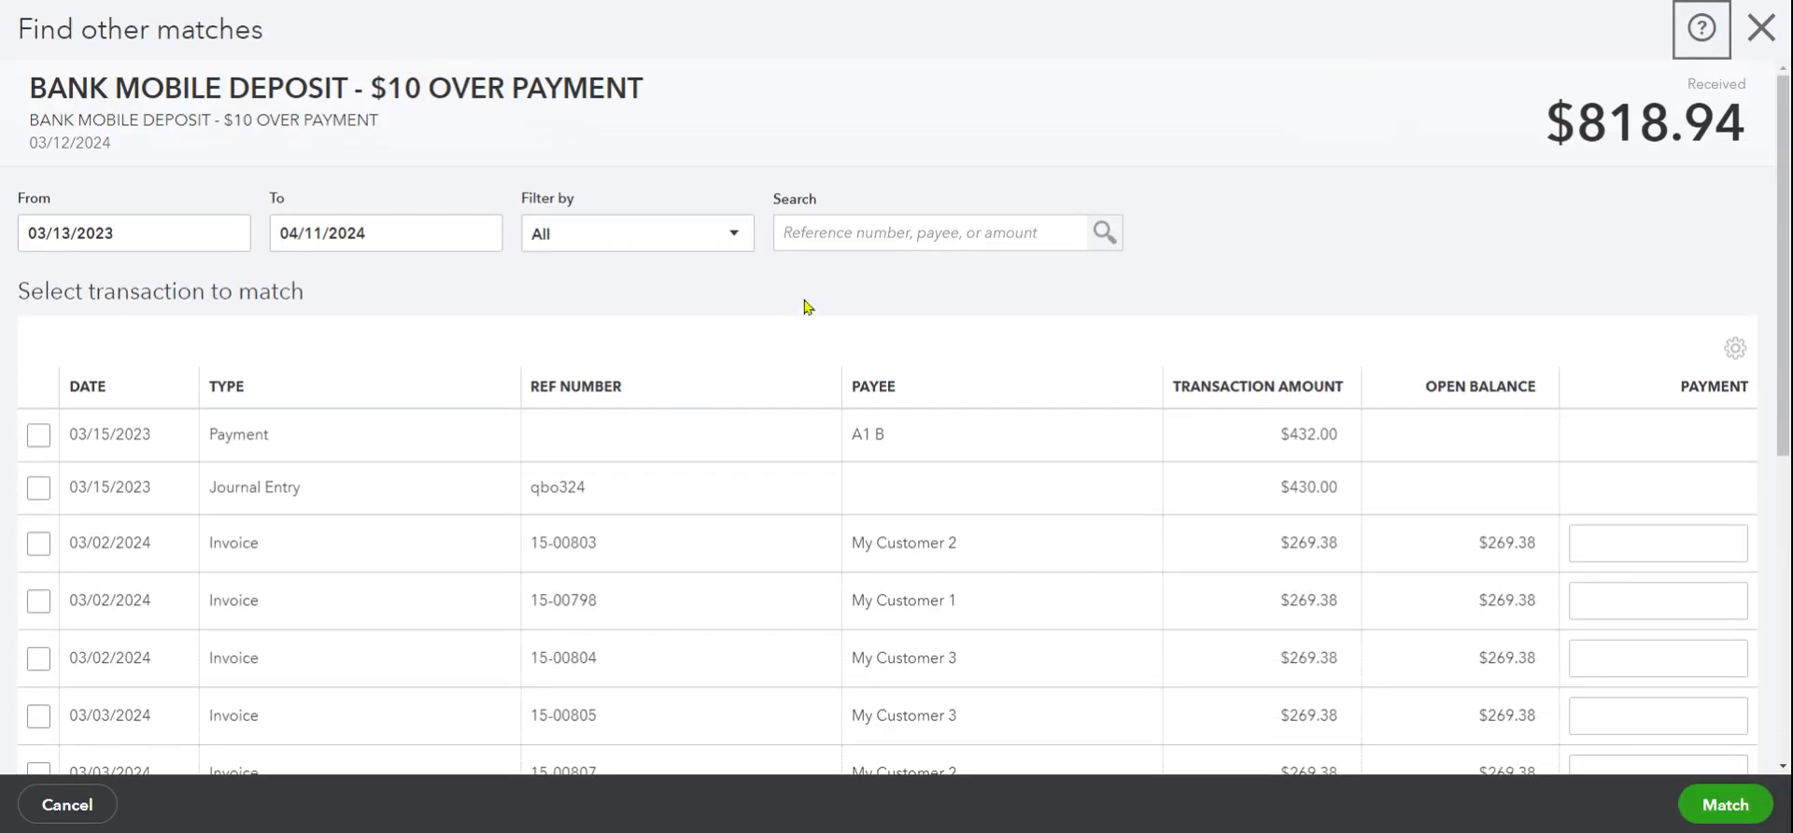
left_click(895, 232)
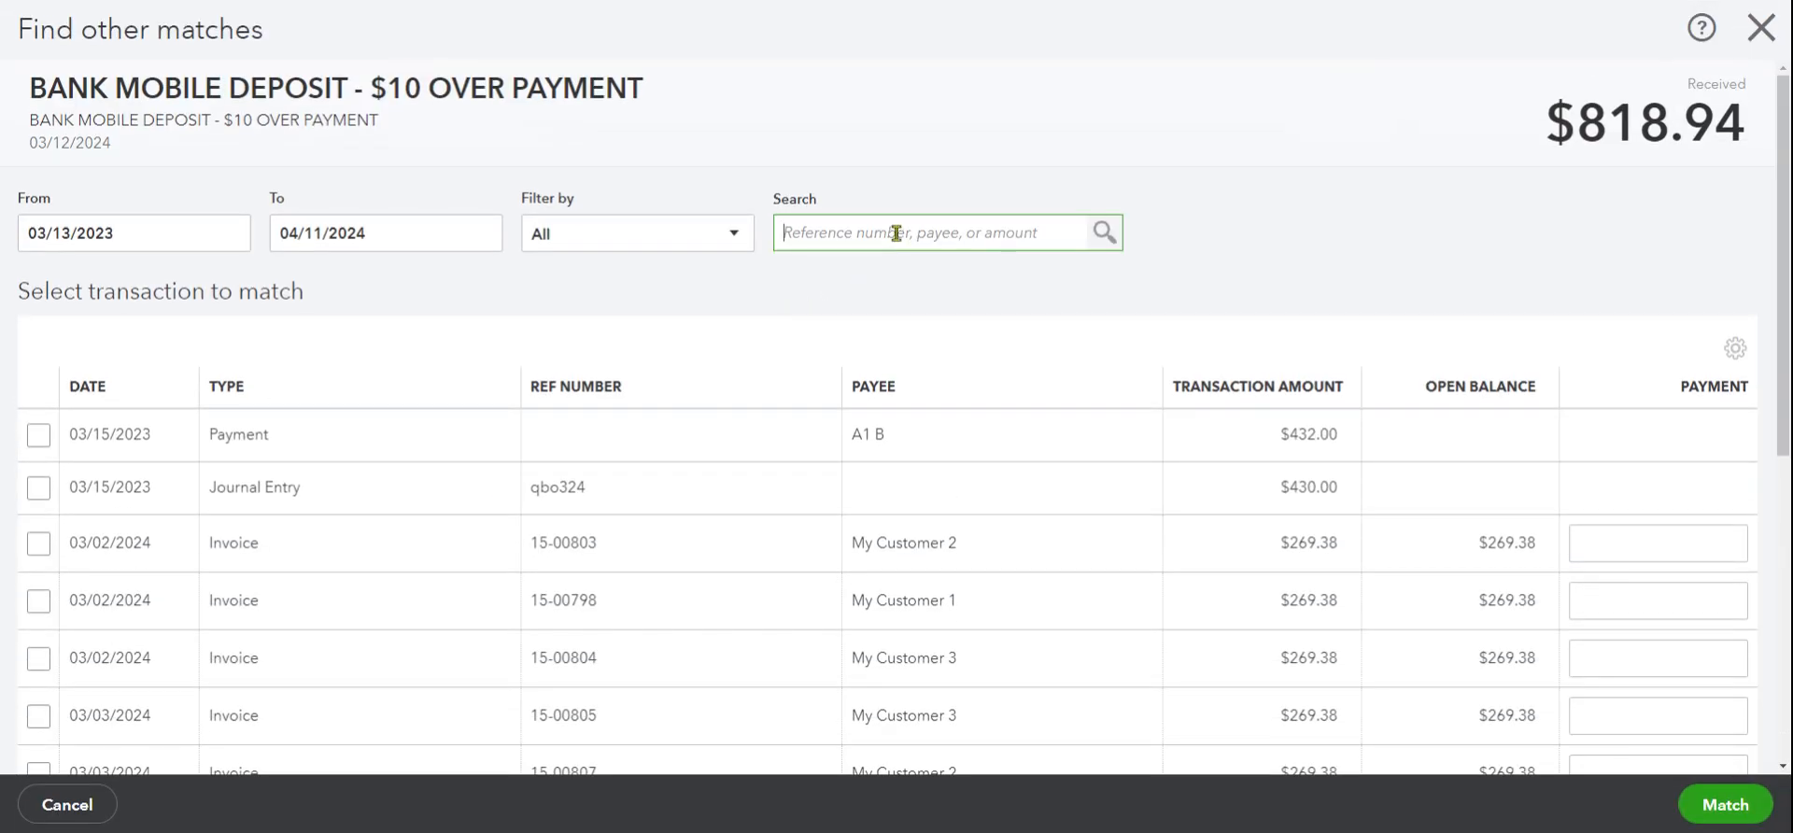
type("MY")
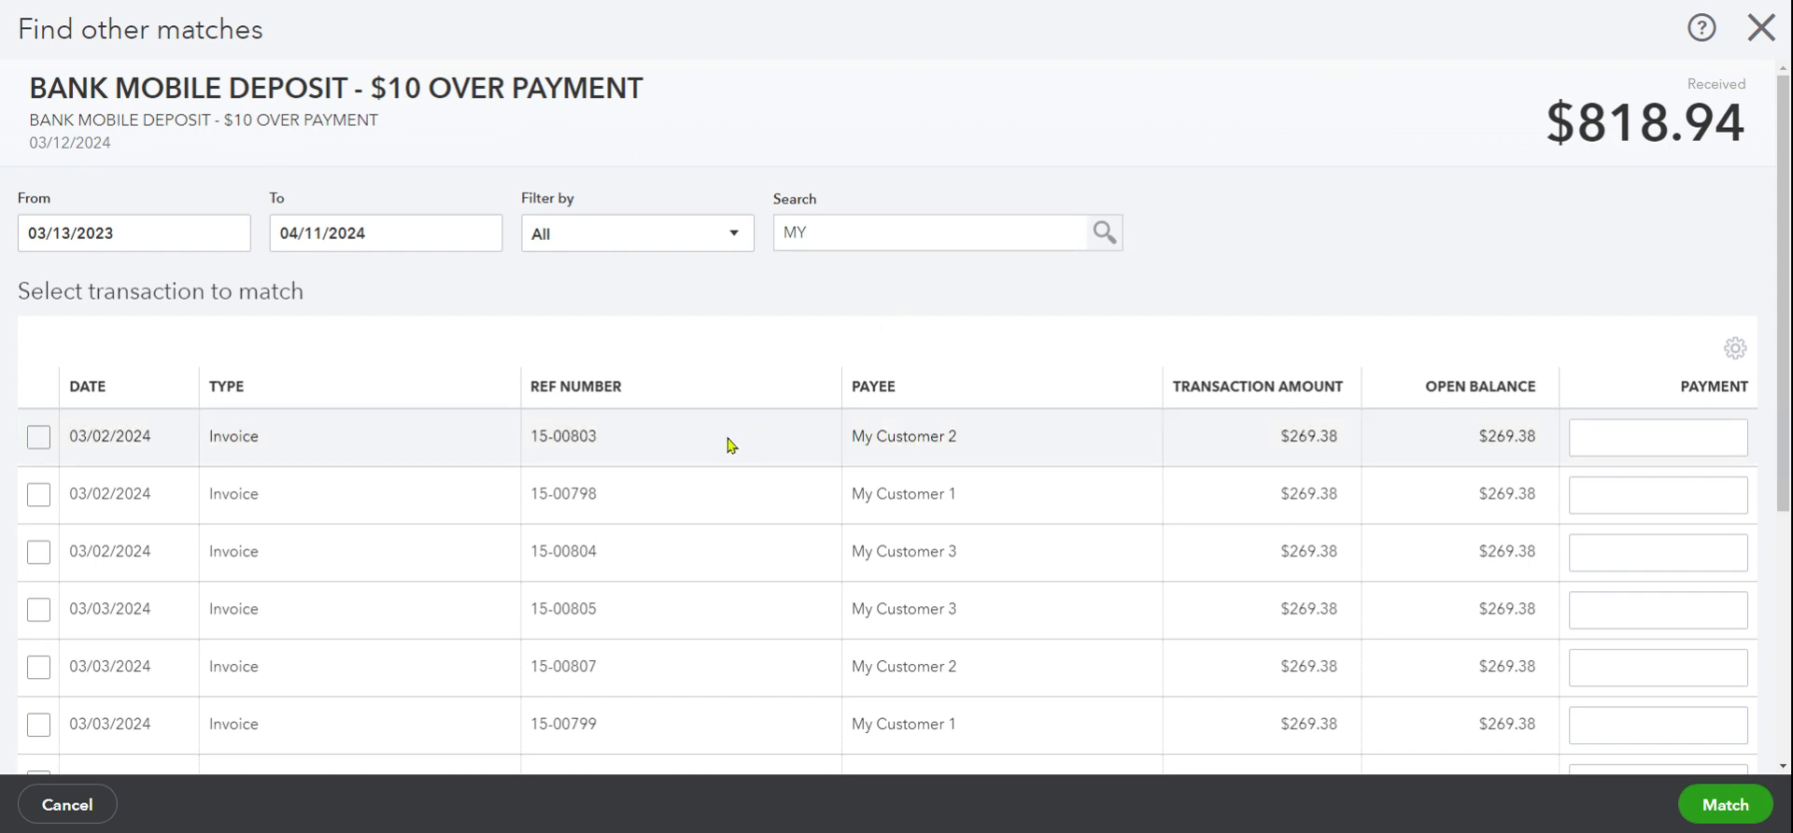
Select the three 03/02/2024 invoices of My Customer 2, My Customer 1 and My Customer 3 for the overpayment deposit.
left_click(38, 436)
left_click(41, 498)
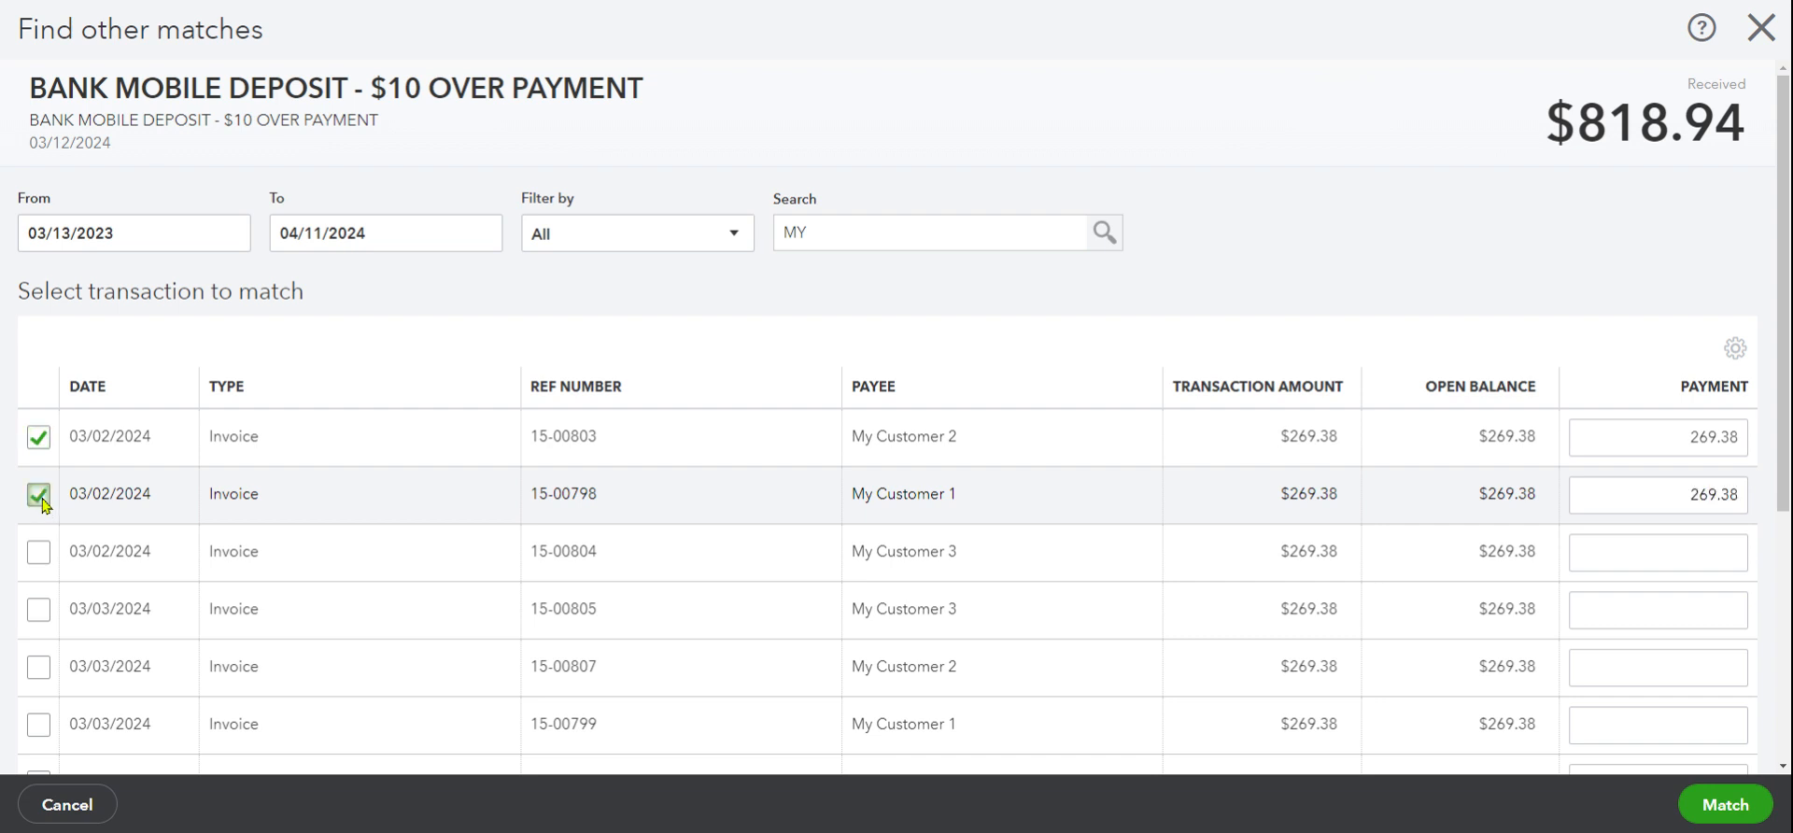
left_click(37, 557)
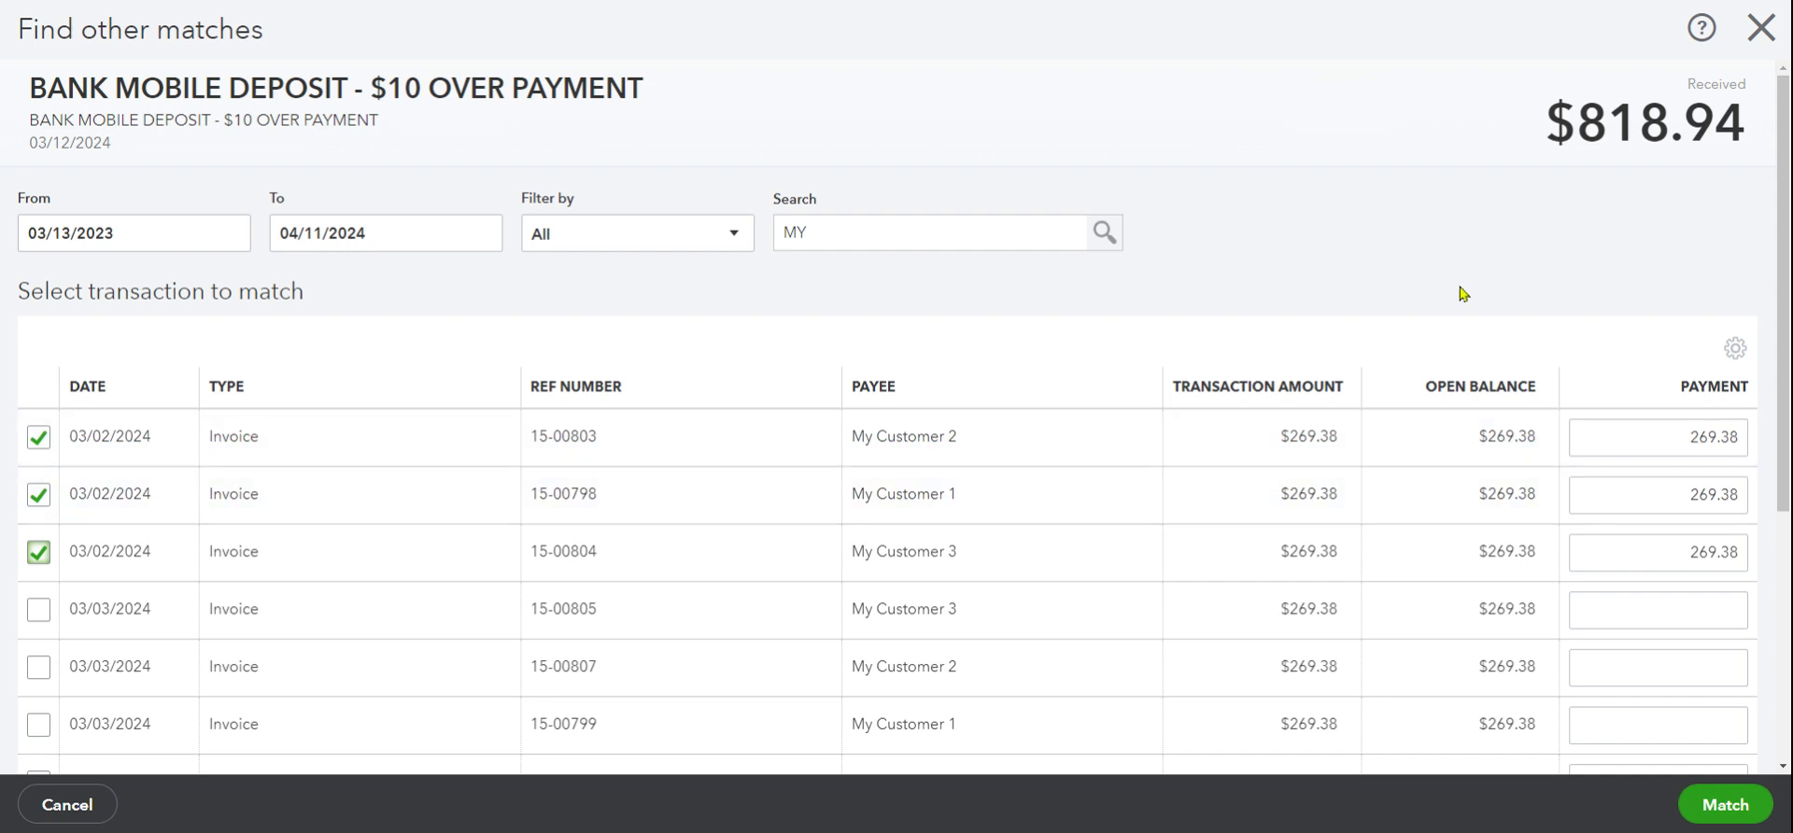
scroll(1473, 451, "down", 4)
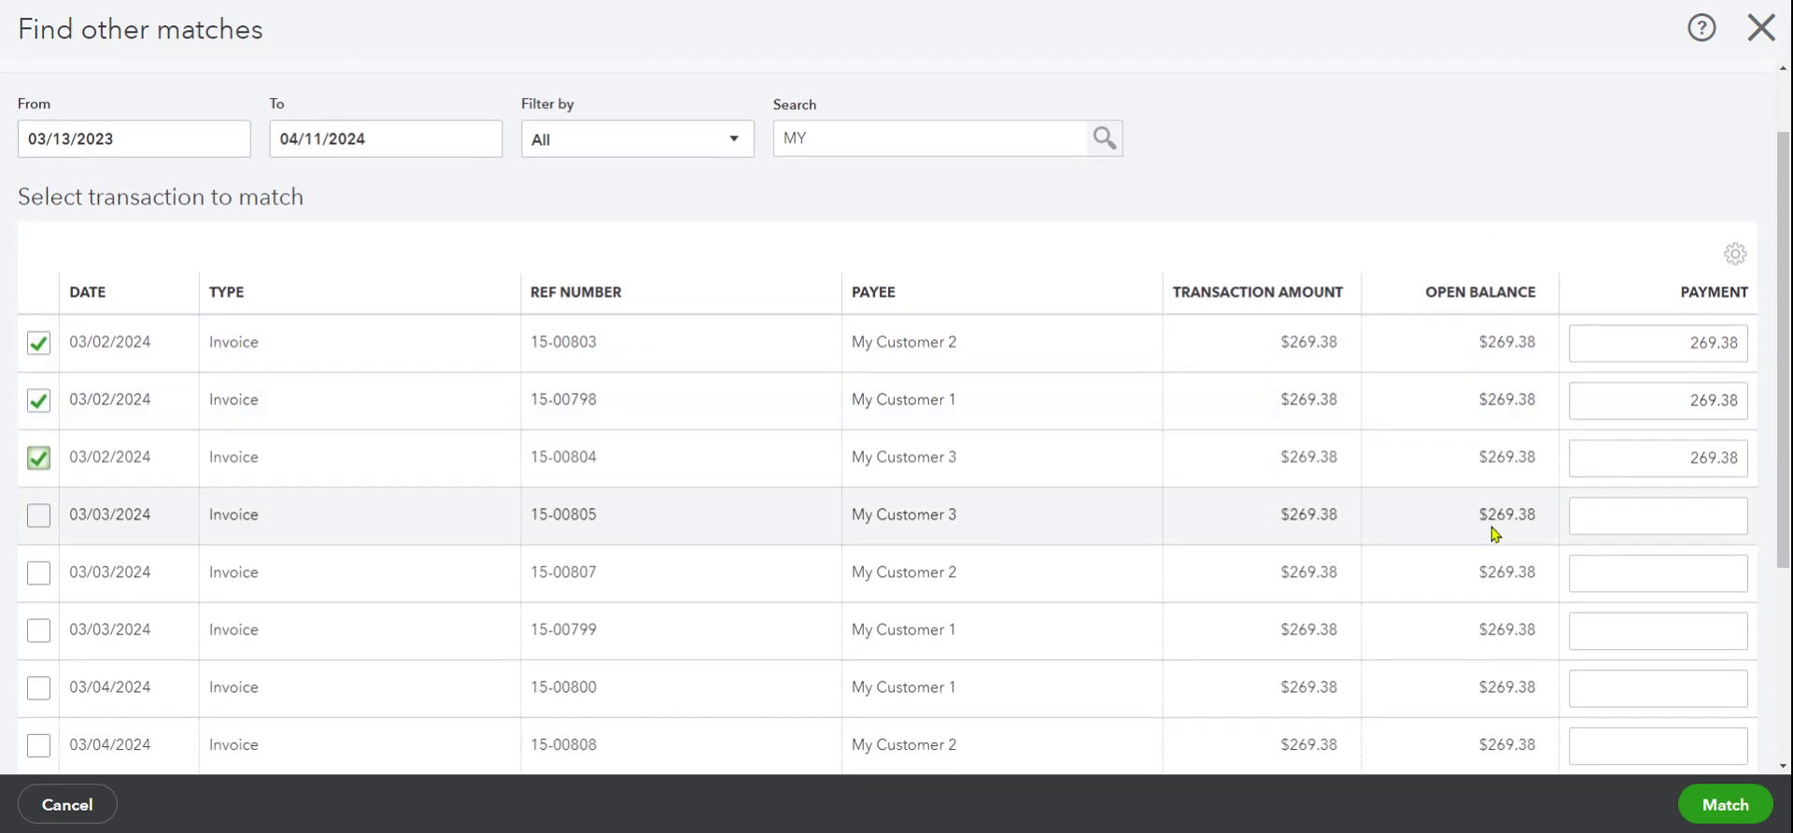
Turn on Resolve for the overpayment difference and enter the resolving transaction's memo as "$10 over payment by customer # 3".
scroll(1641, 712, "down", 1)
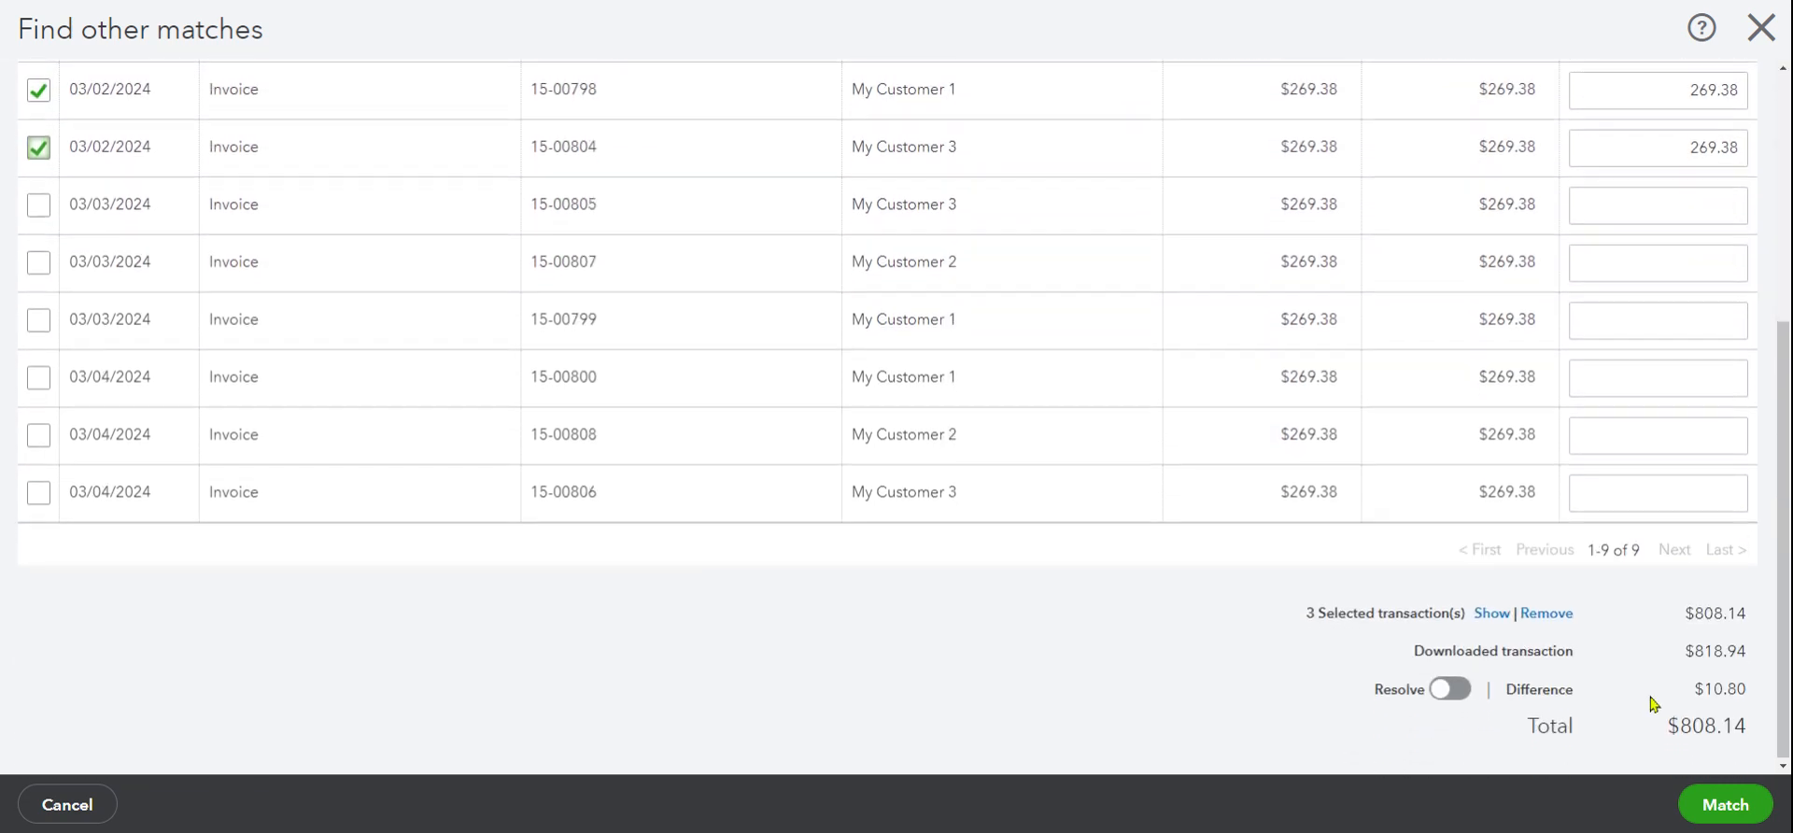
left_click(1447, 691)
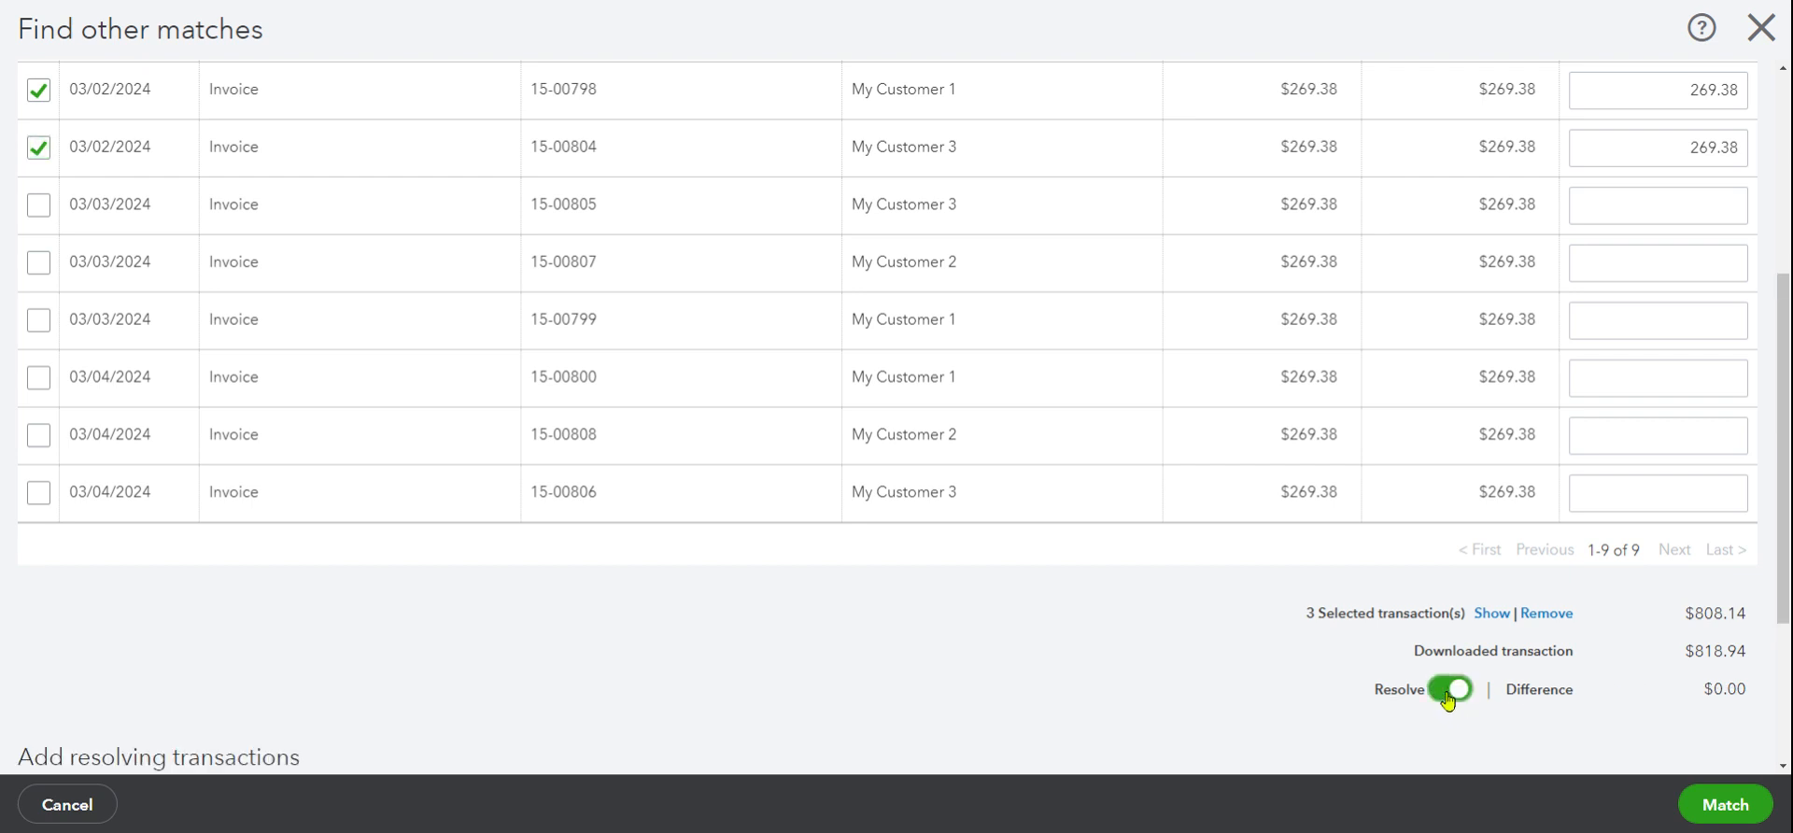
scroll(1448, 588, "down", 3)
left_click(1373, 590)
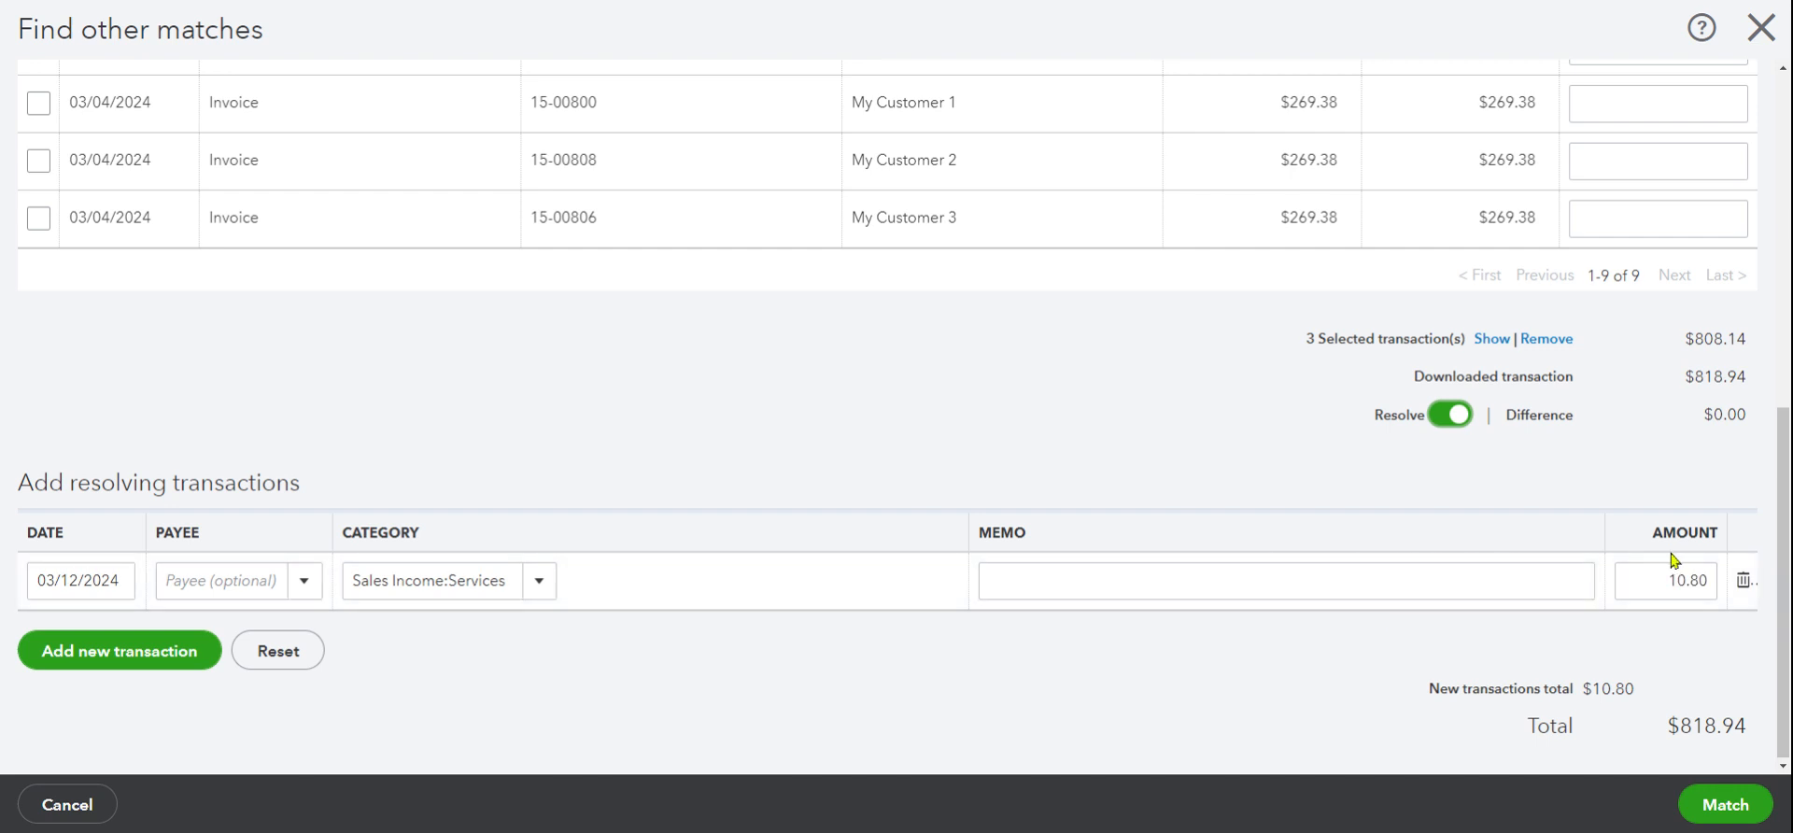
scroll(1285, 556, "up", 1)
scroll(1285, 557, "up", 1)
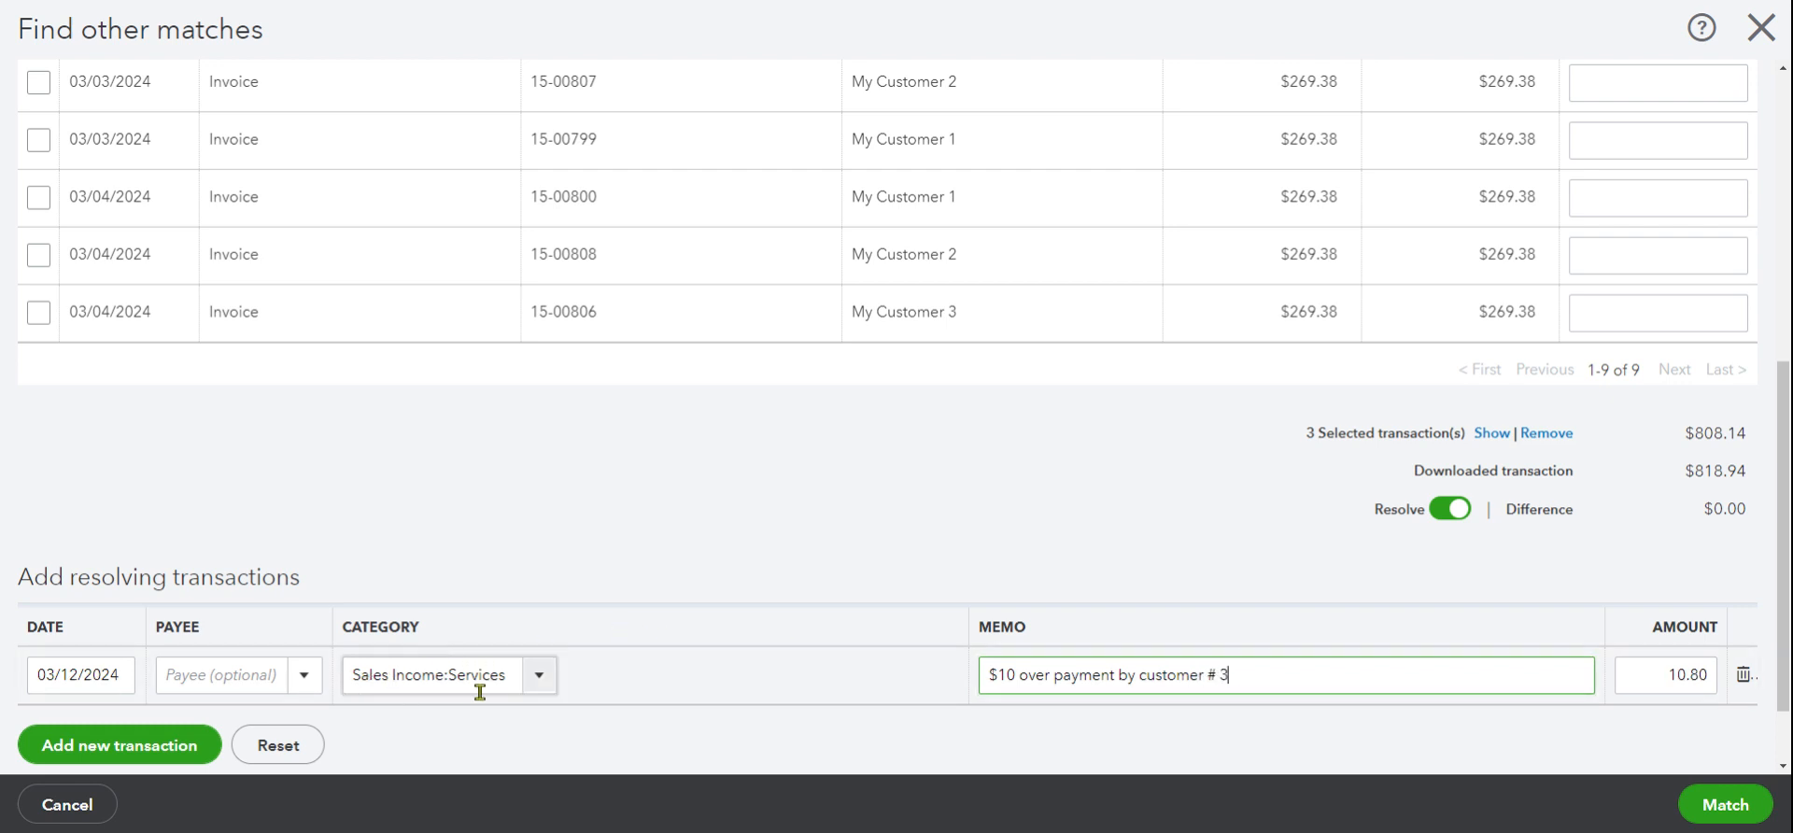
Set the payee of the resolving transaction to My Customer 3.
scroll(579, 656, "down", 1)
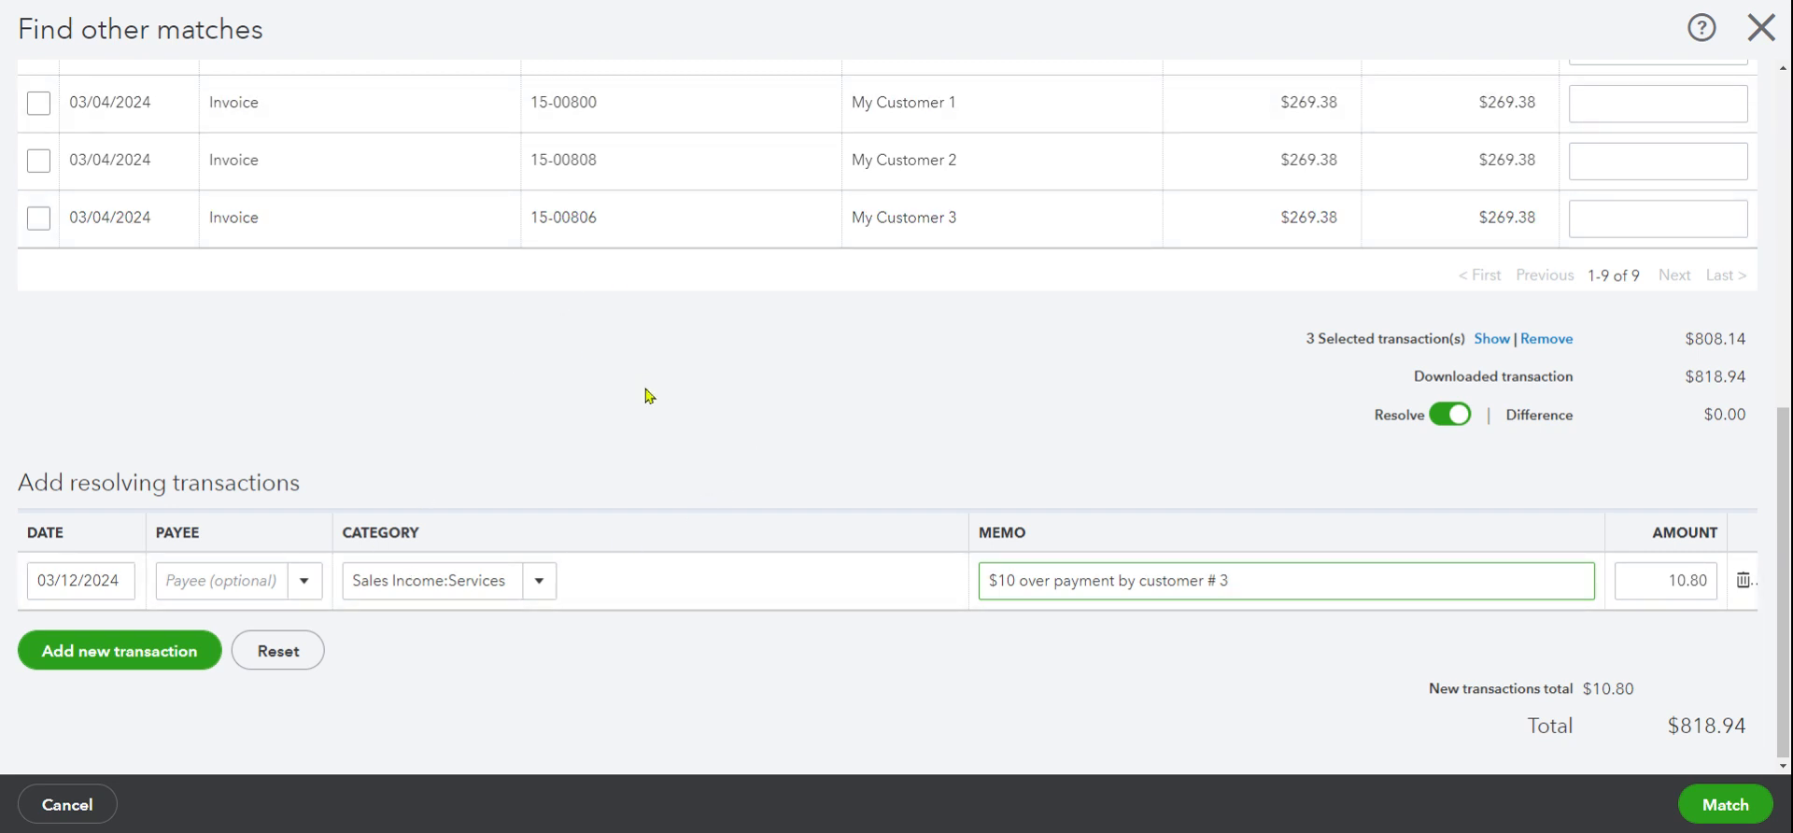
left_click(228, 581)
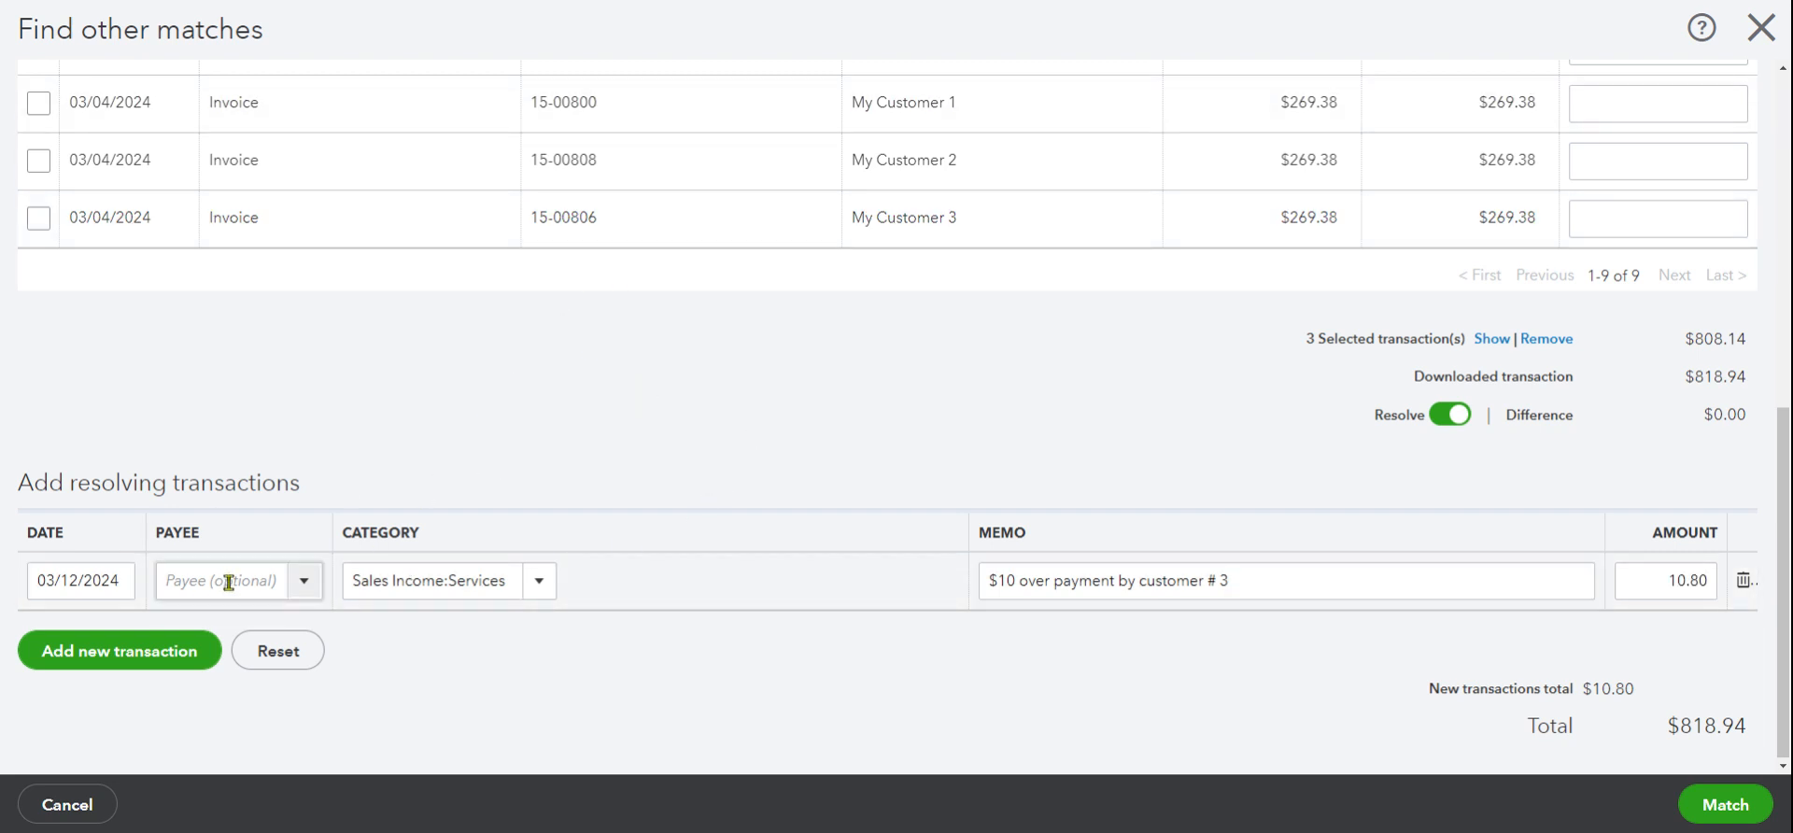
type("Cutomer")
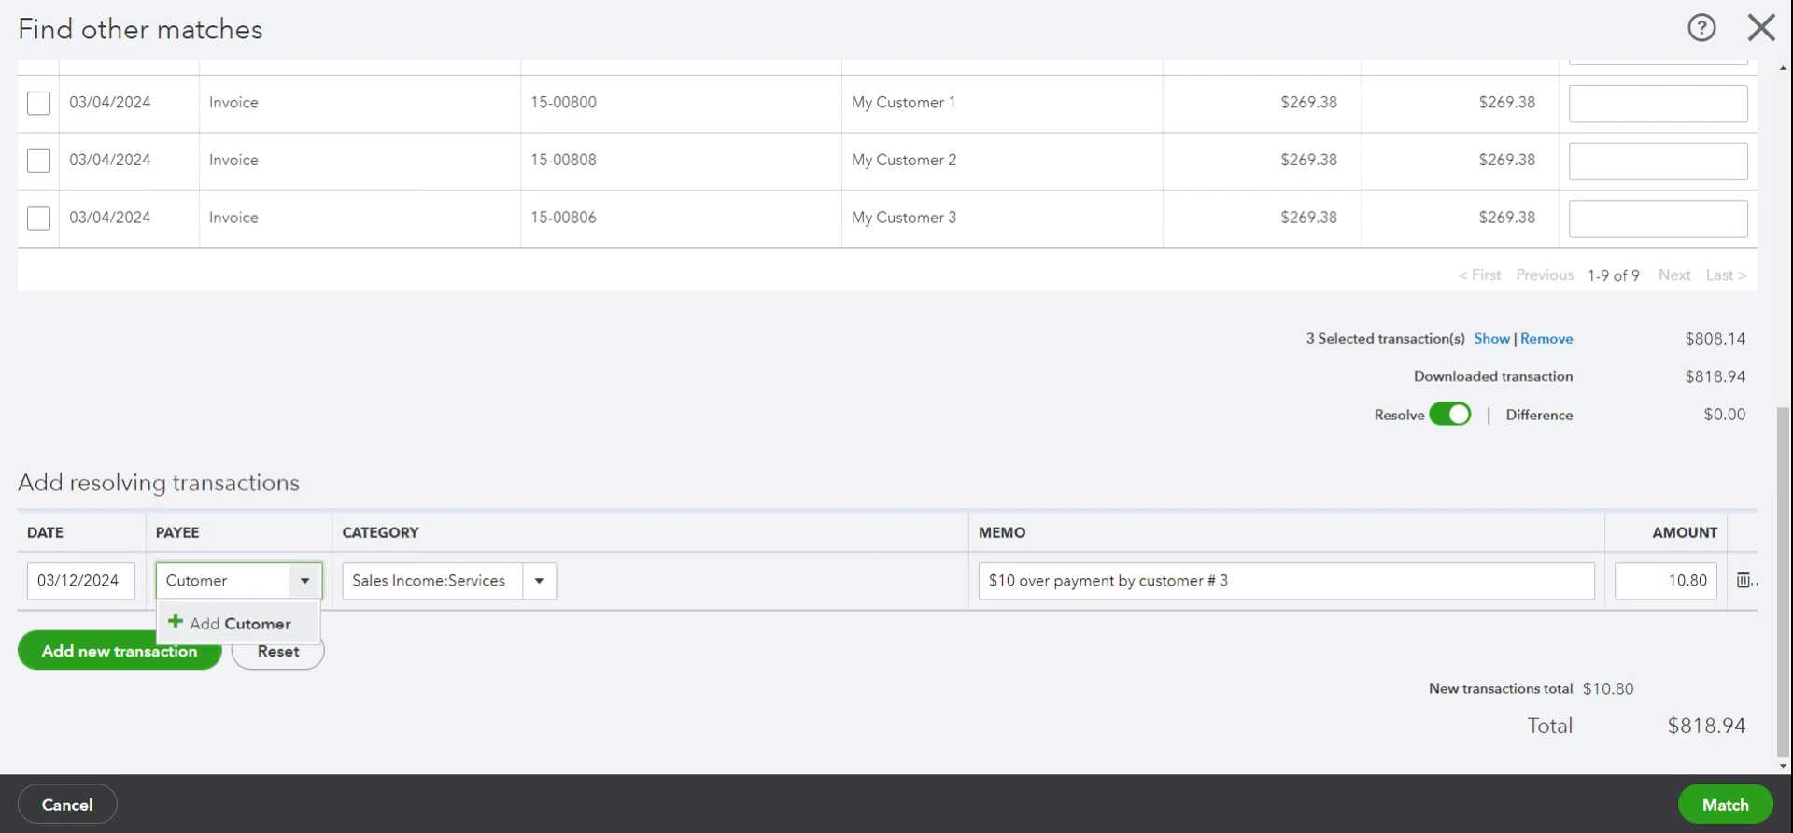
key("BackSpace")
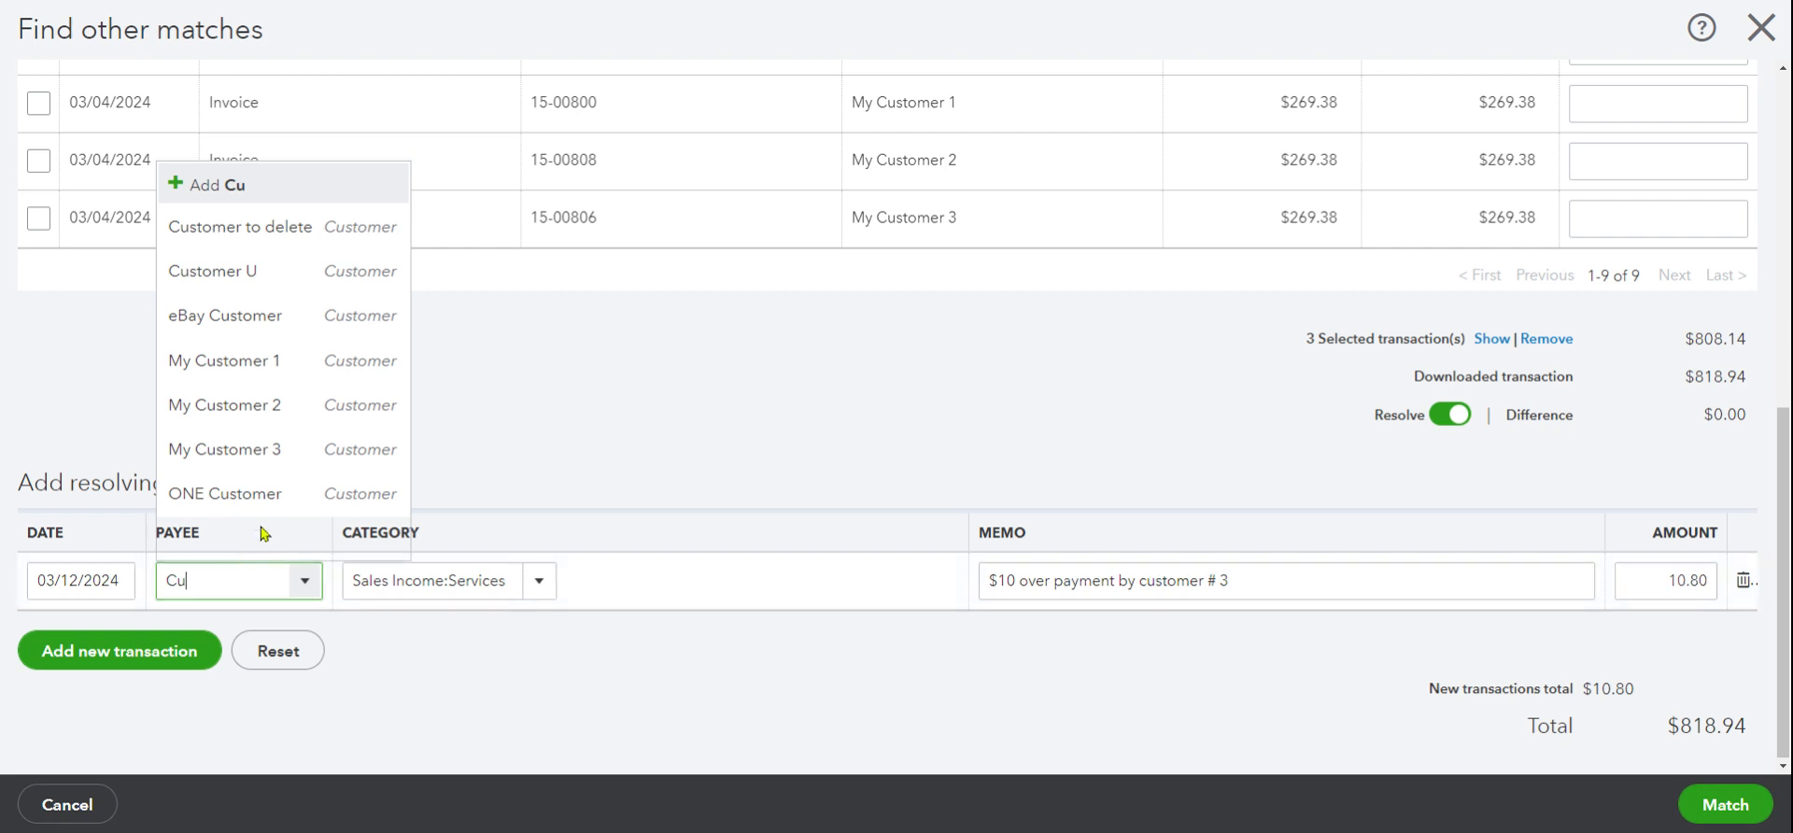
left_click(289, 467)
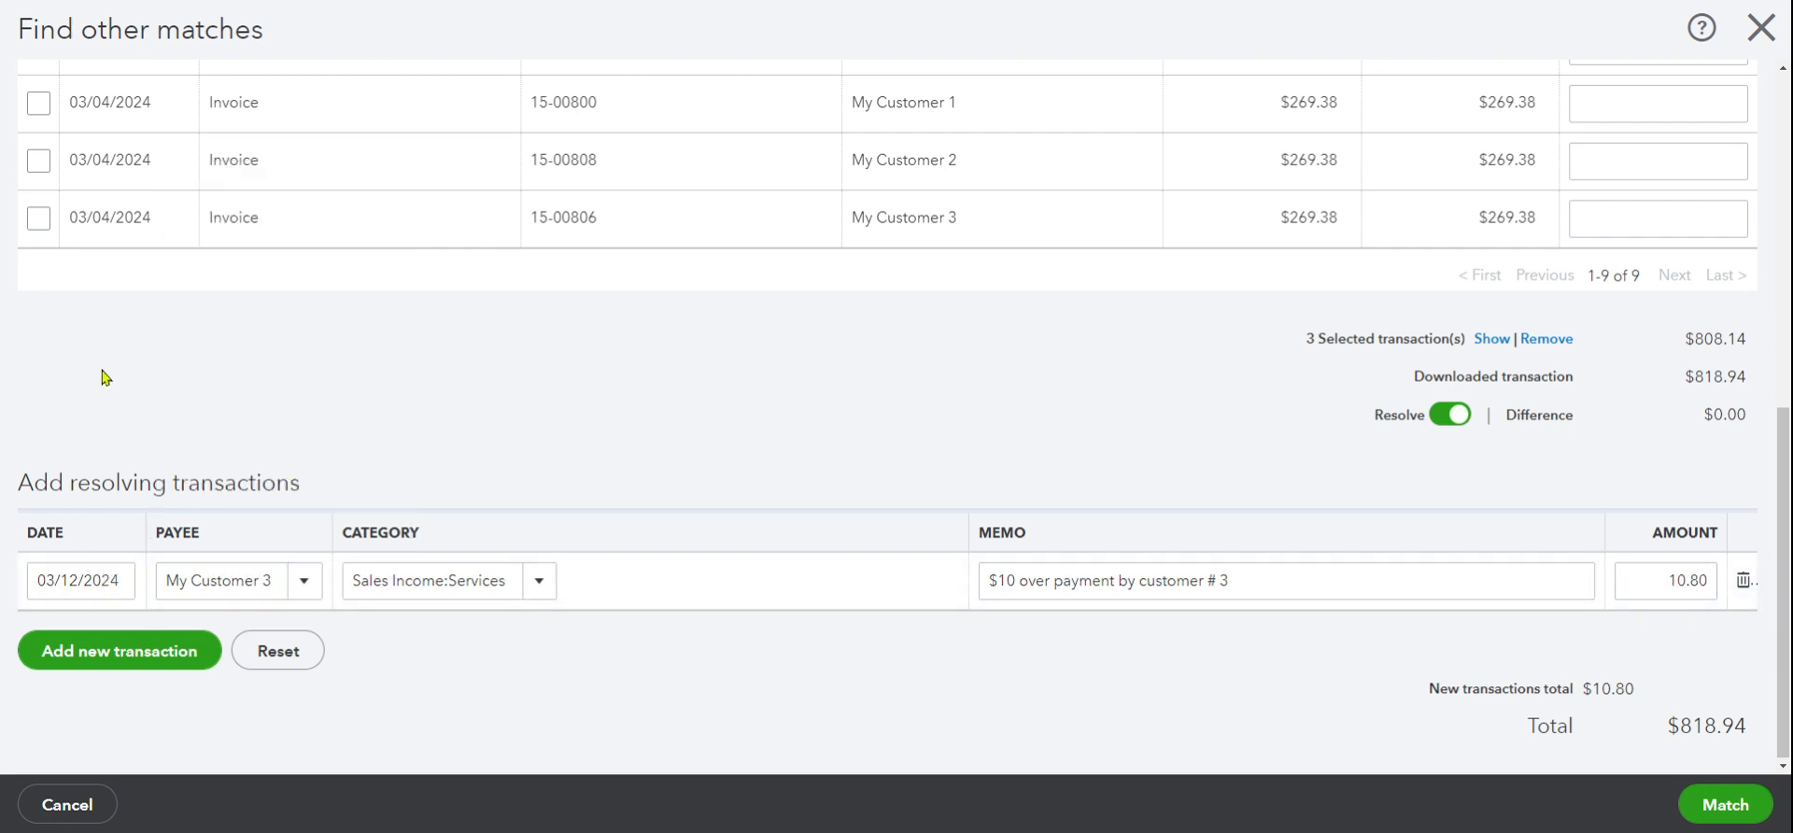
Review the 03/12/2024 overpayment deposit and match it to the selected invoices and the resolving transaction.
scroll(102, 374, "up", 7)
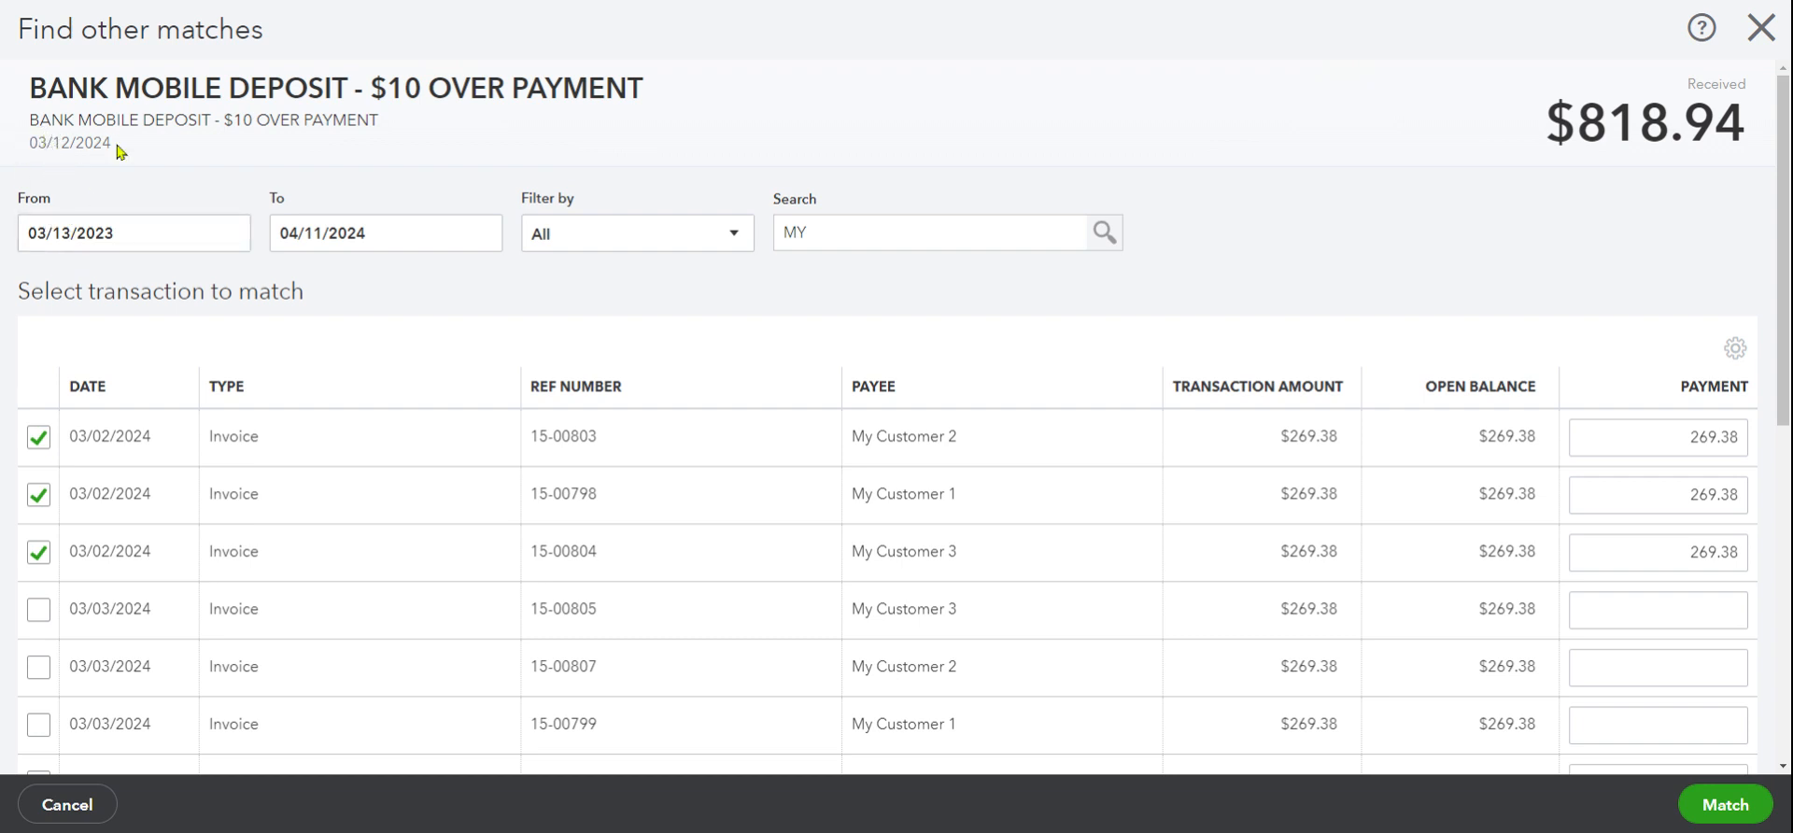
scroll(1149, 548, "down", 7)
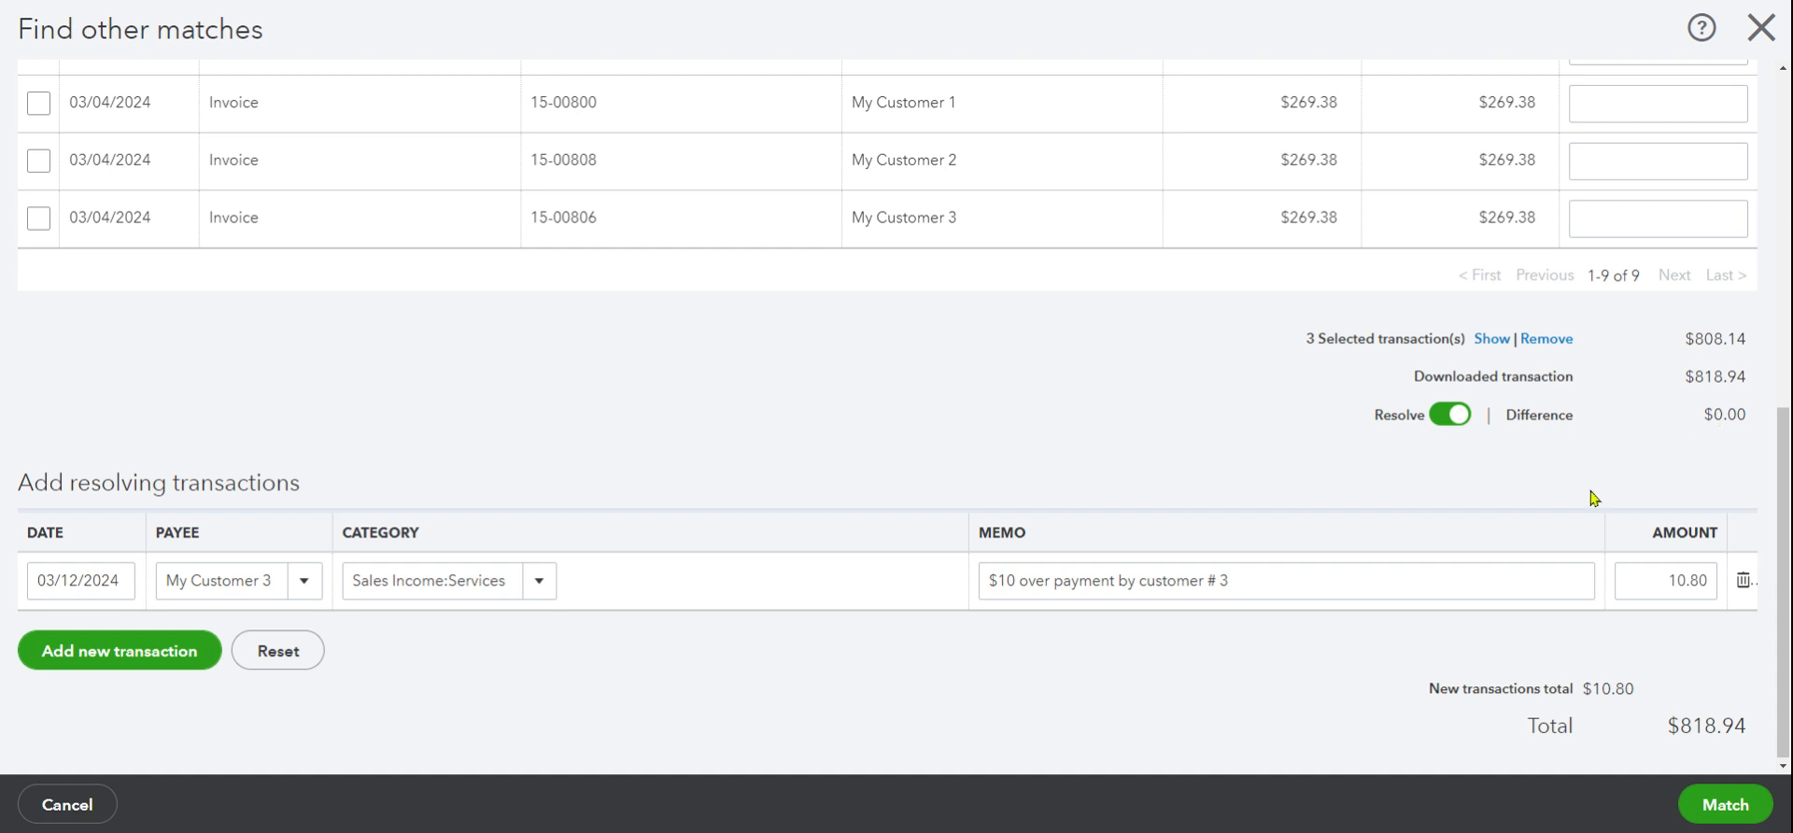
left_click(1721, 809)
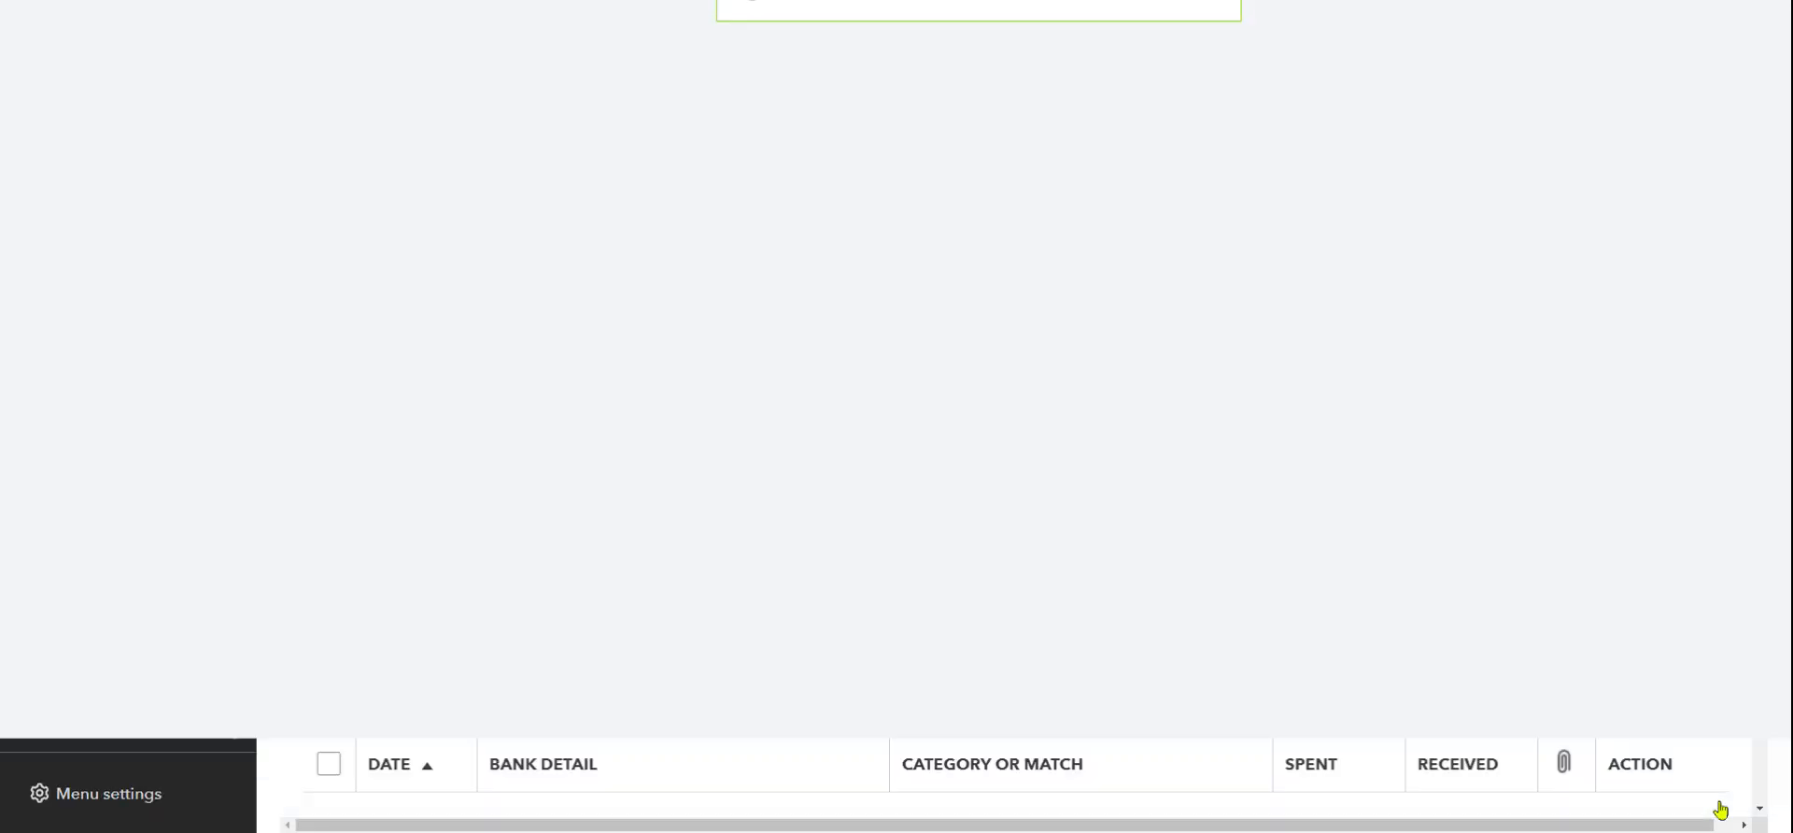
Look for matches for the 03/13/2024 deposit with the $10 underpayment, filtering the candidate transactions by "my".
scroll(1276, 675, "down", 1)
scroll(1276, 674, "down", 2)
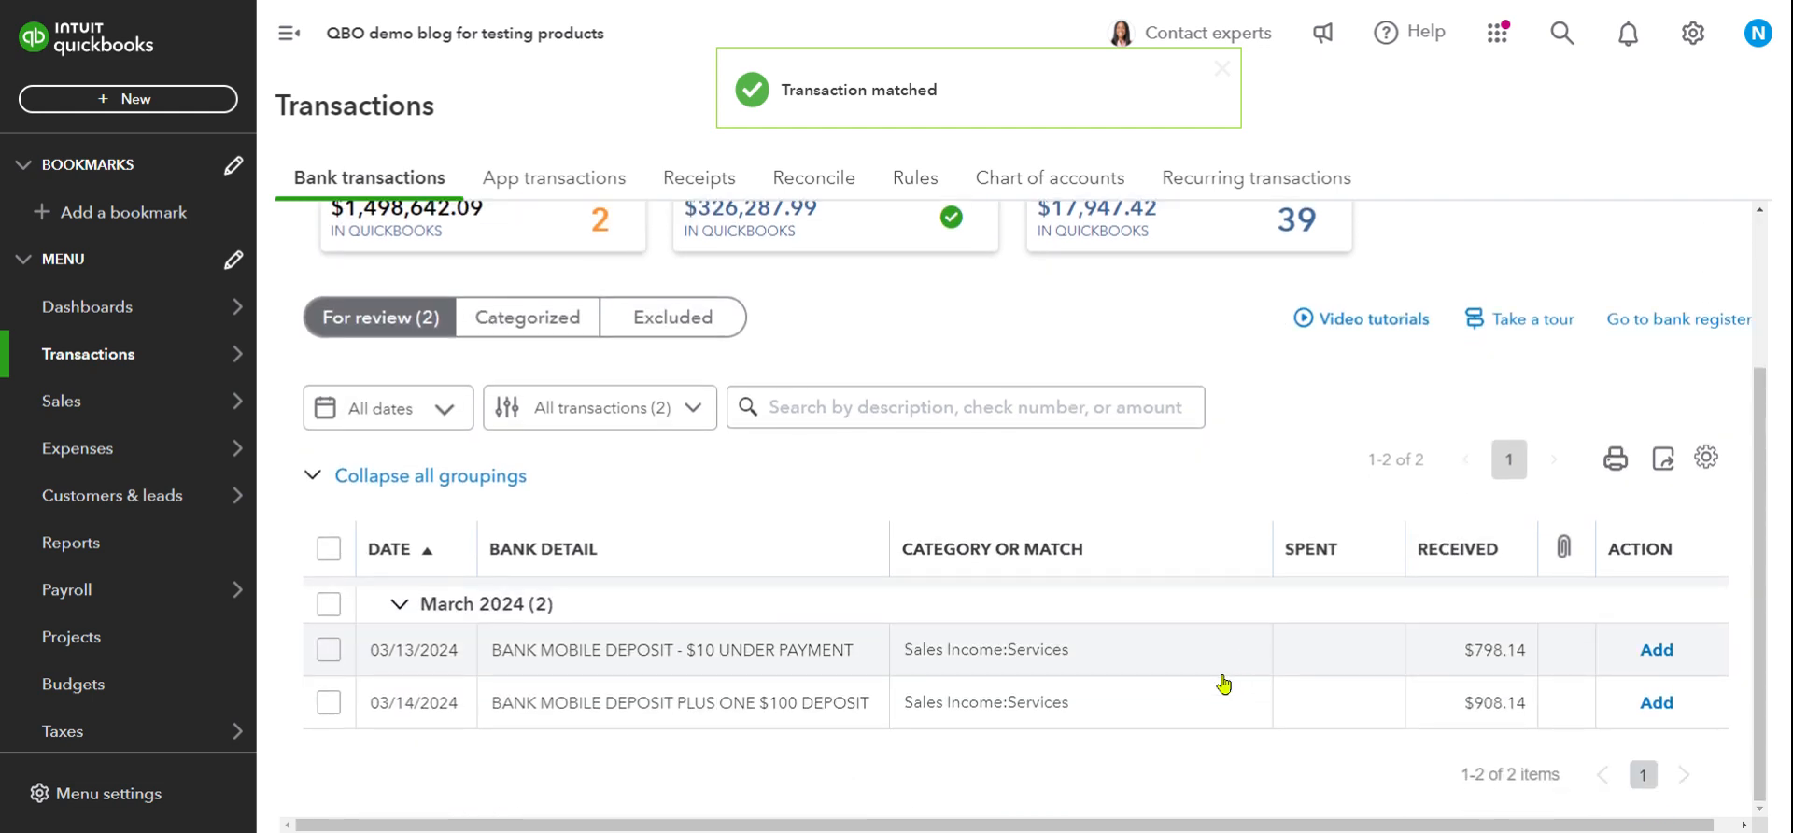
left_click(1164, 657)
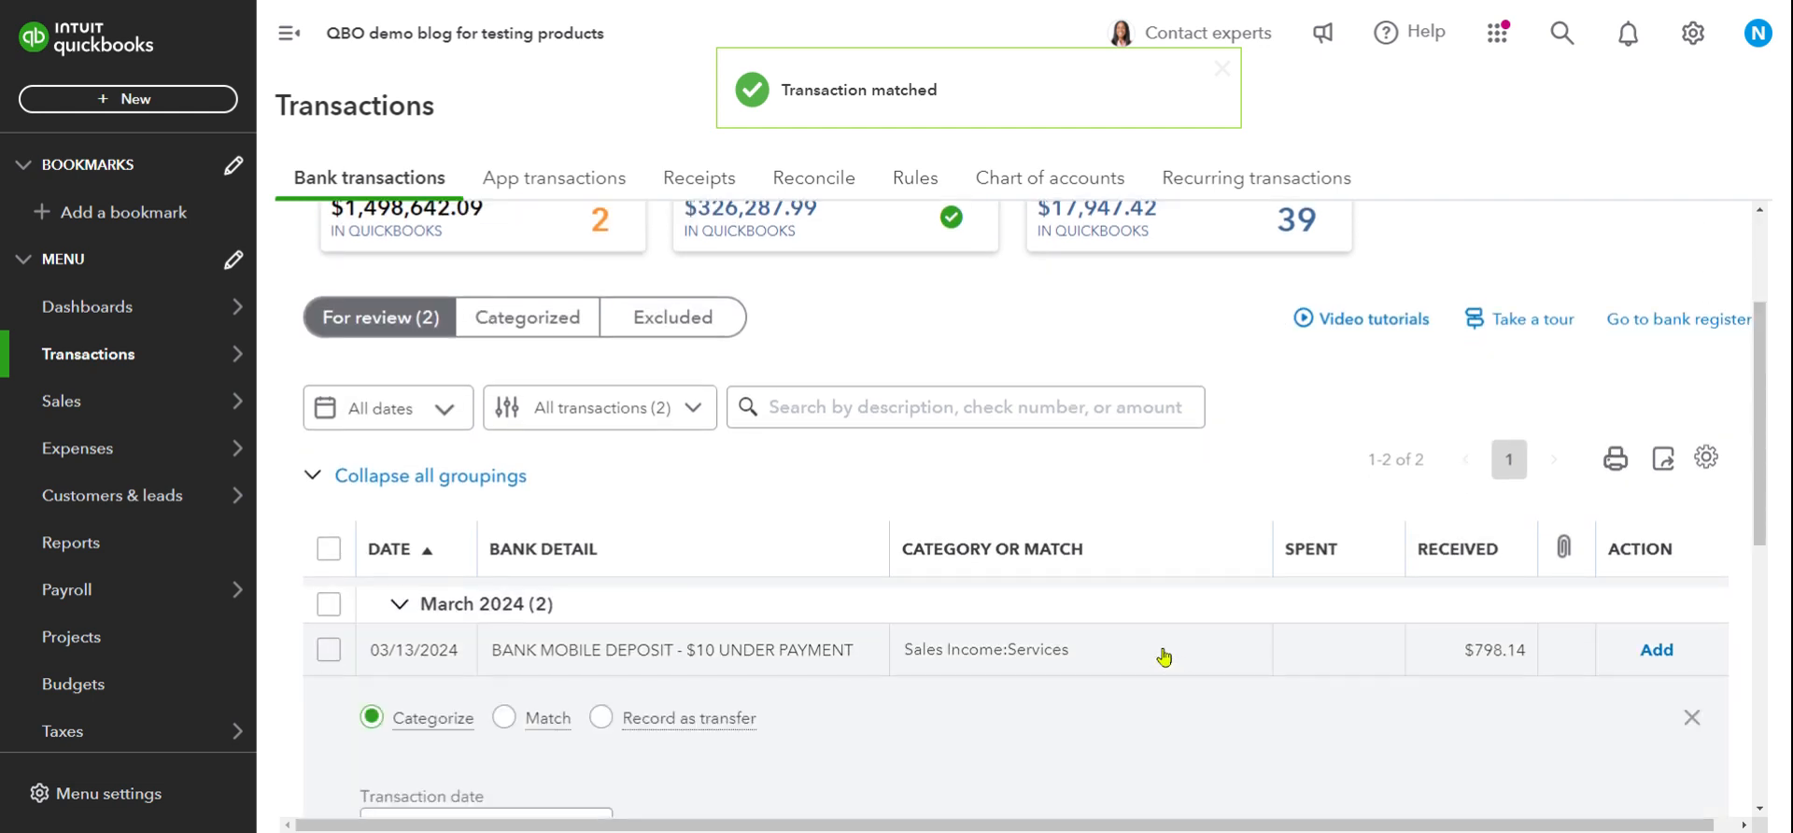
scroll(1163, 658, "down", 2)
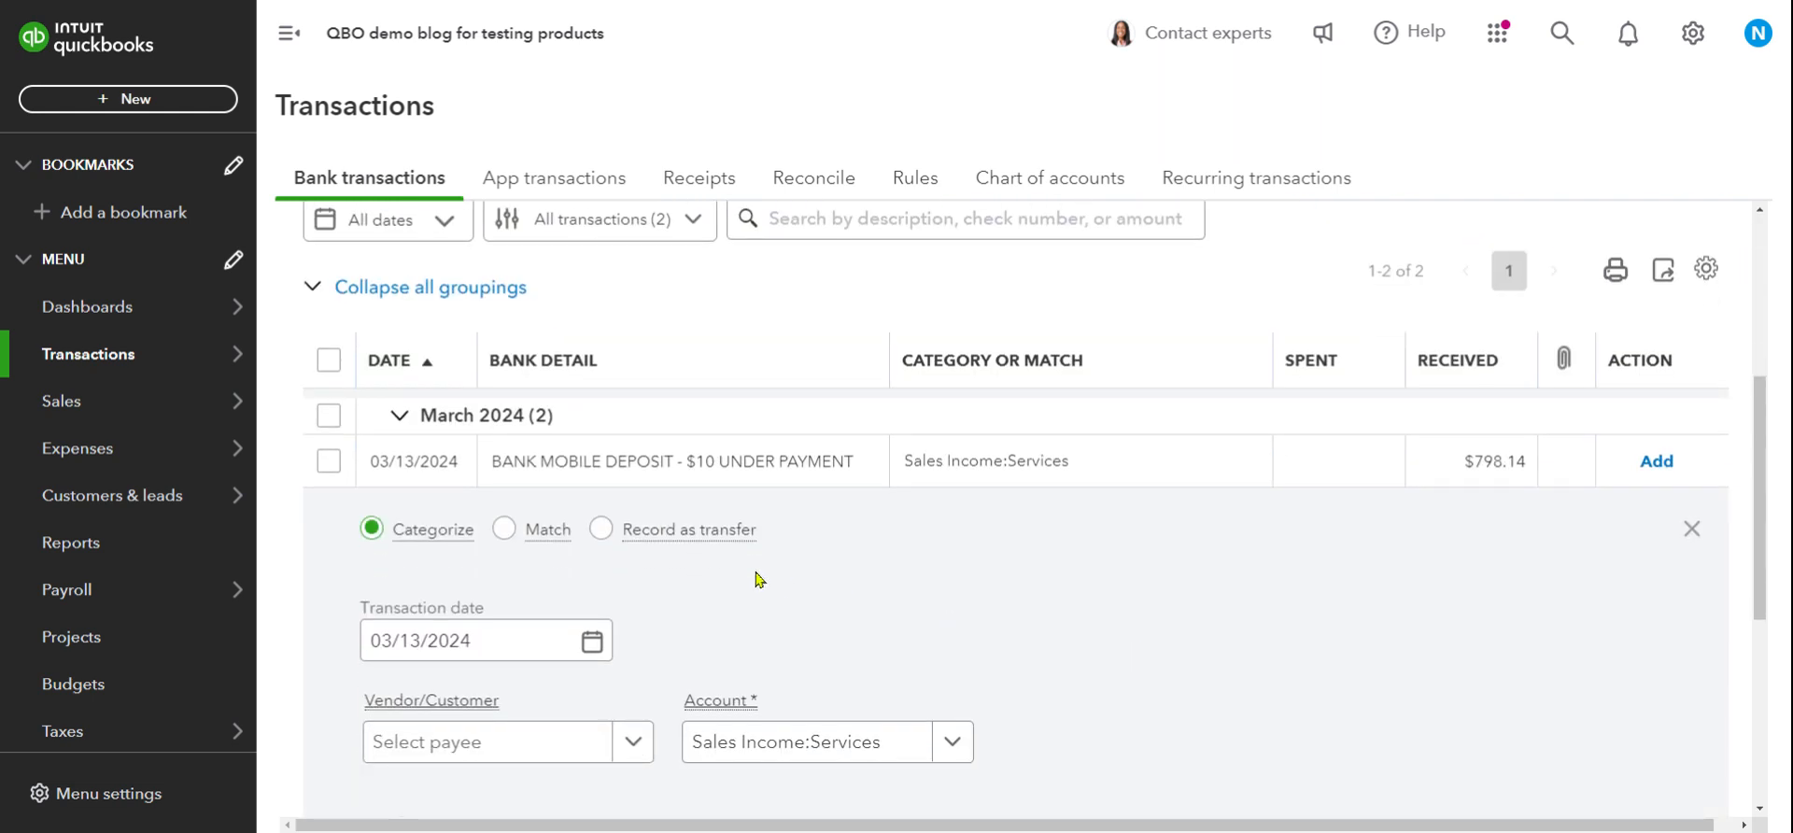
left_click(505, 531)
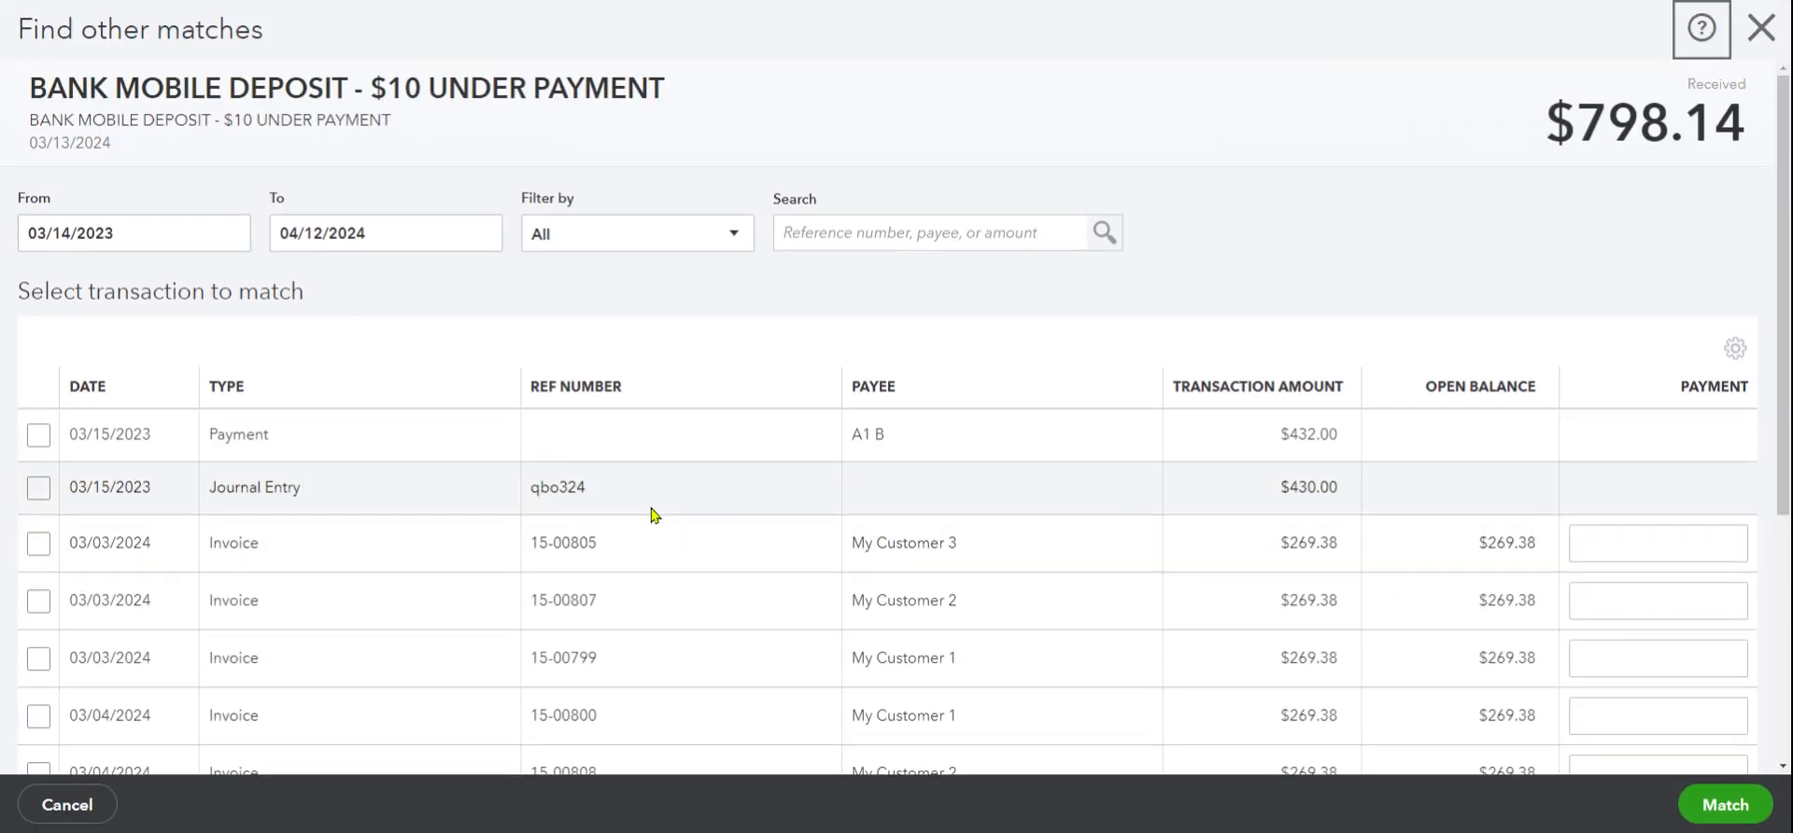
left_click(864, 233)
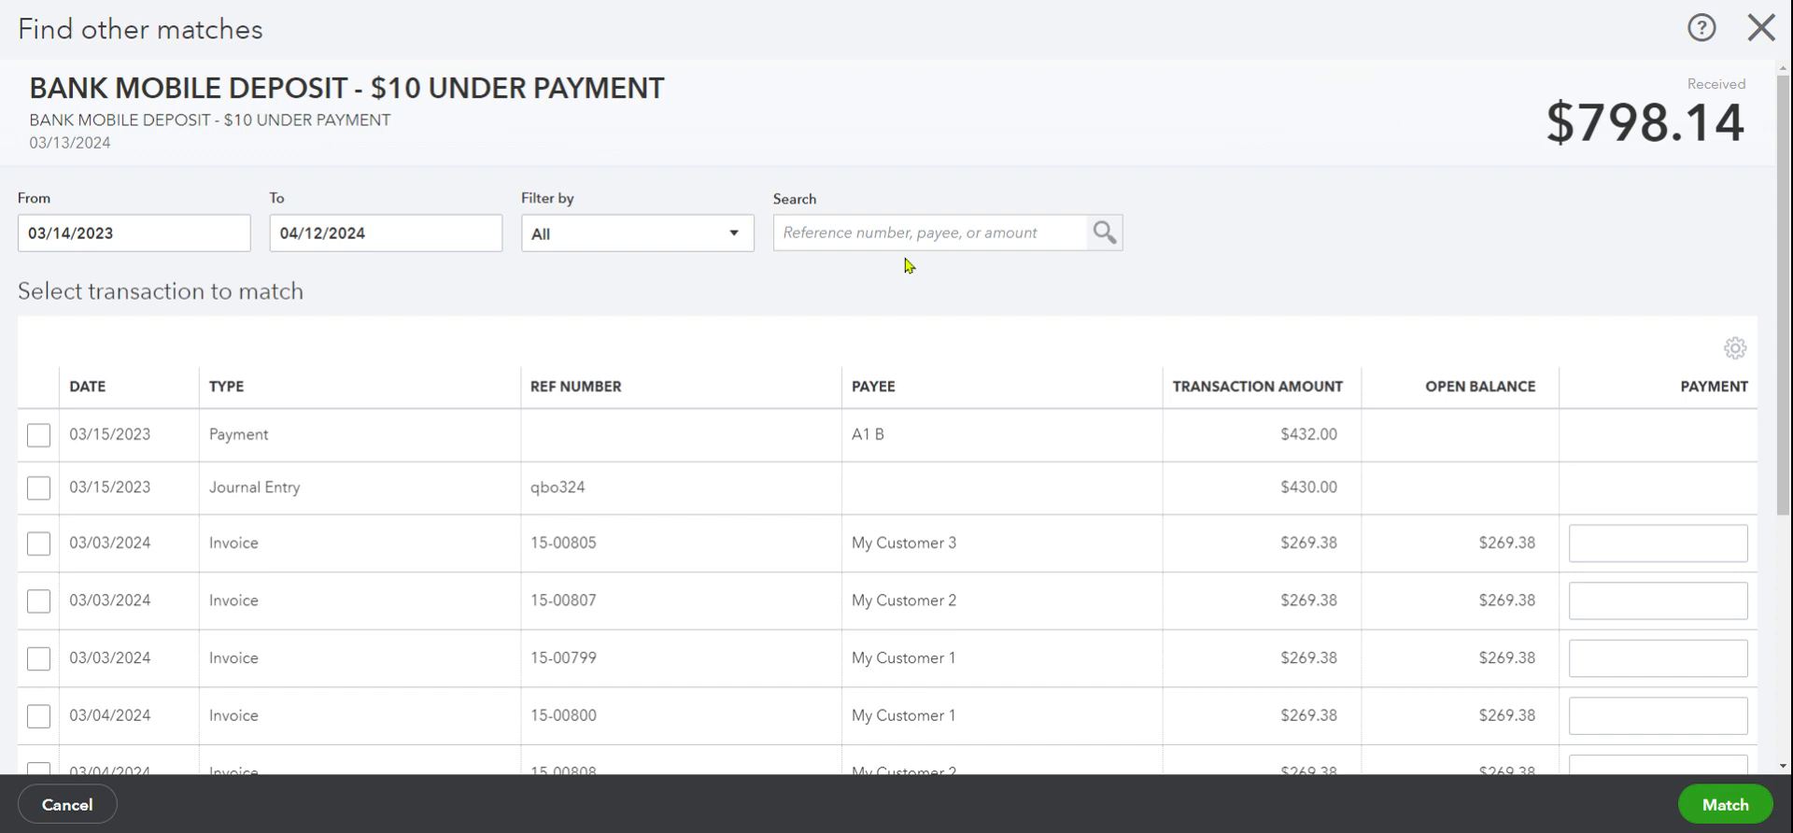
left_click(891, 231)
type("my")
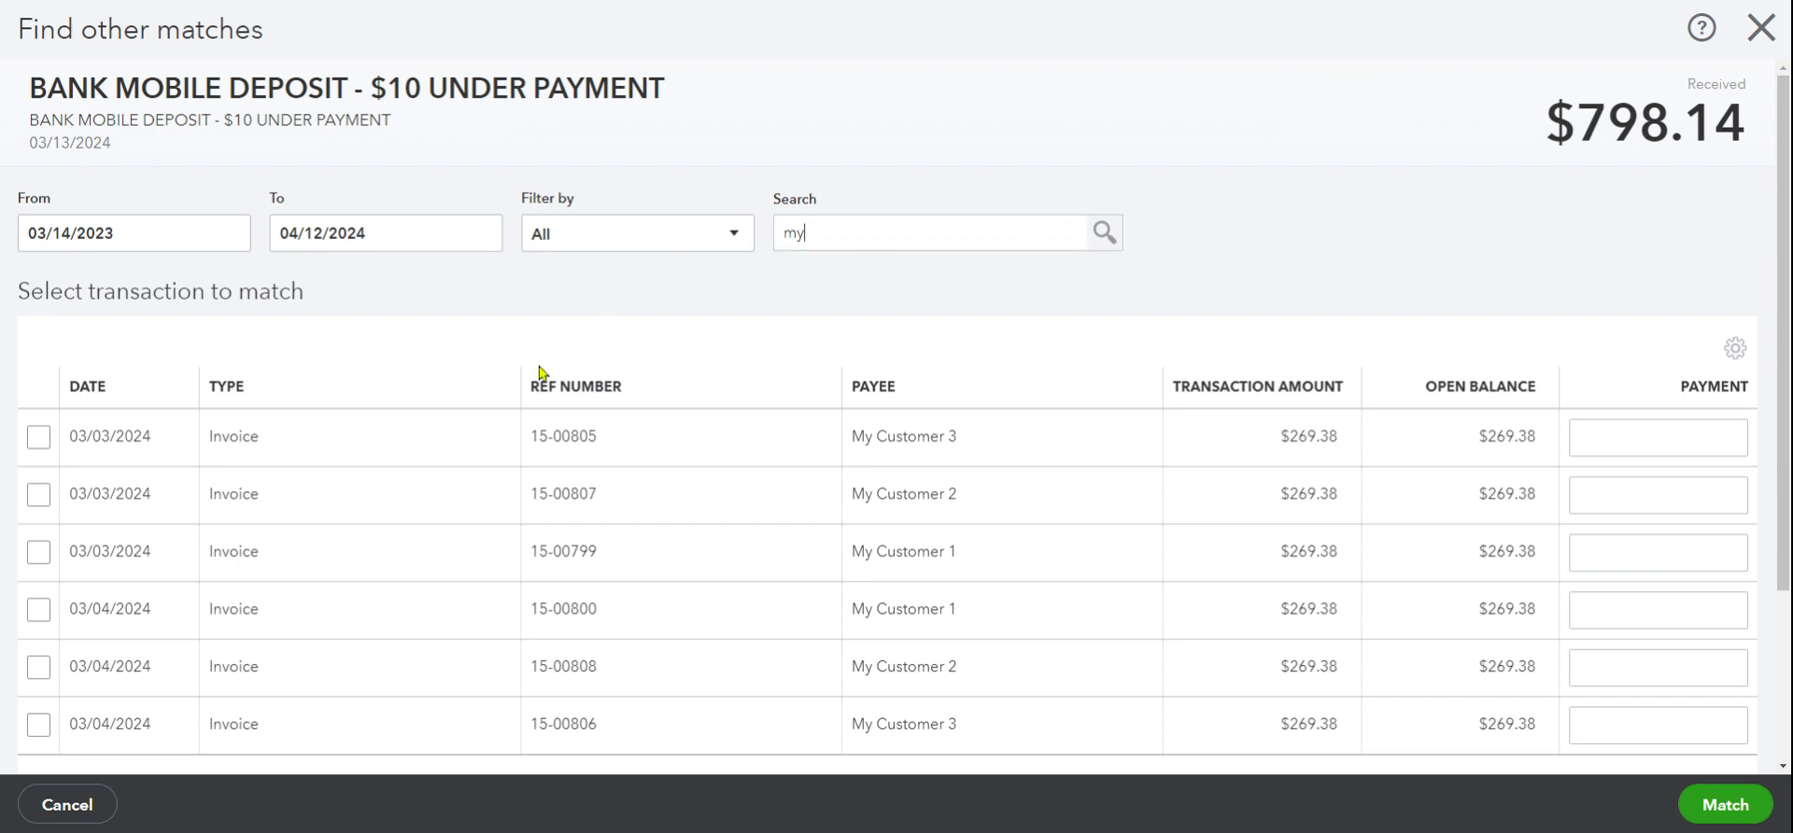
Select the three 03/03/2024 invoices of My Customer 3, My Customer 2 and My Customer 1 for the underpayment deposit.
left_click(37, 436)
left_click(38, 495)
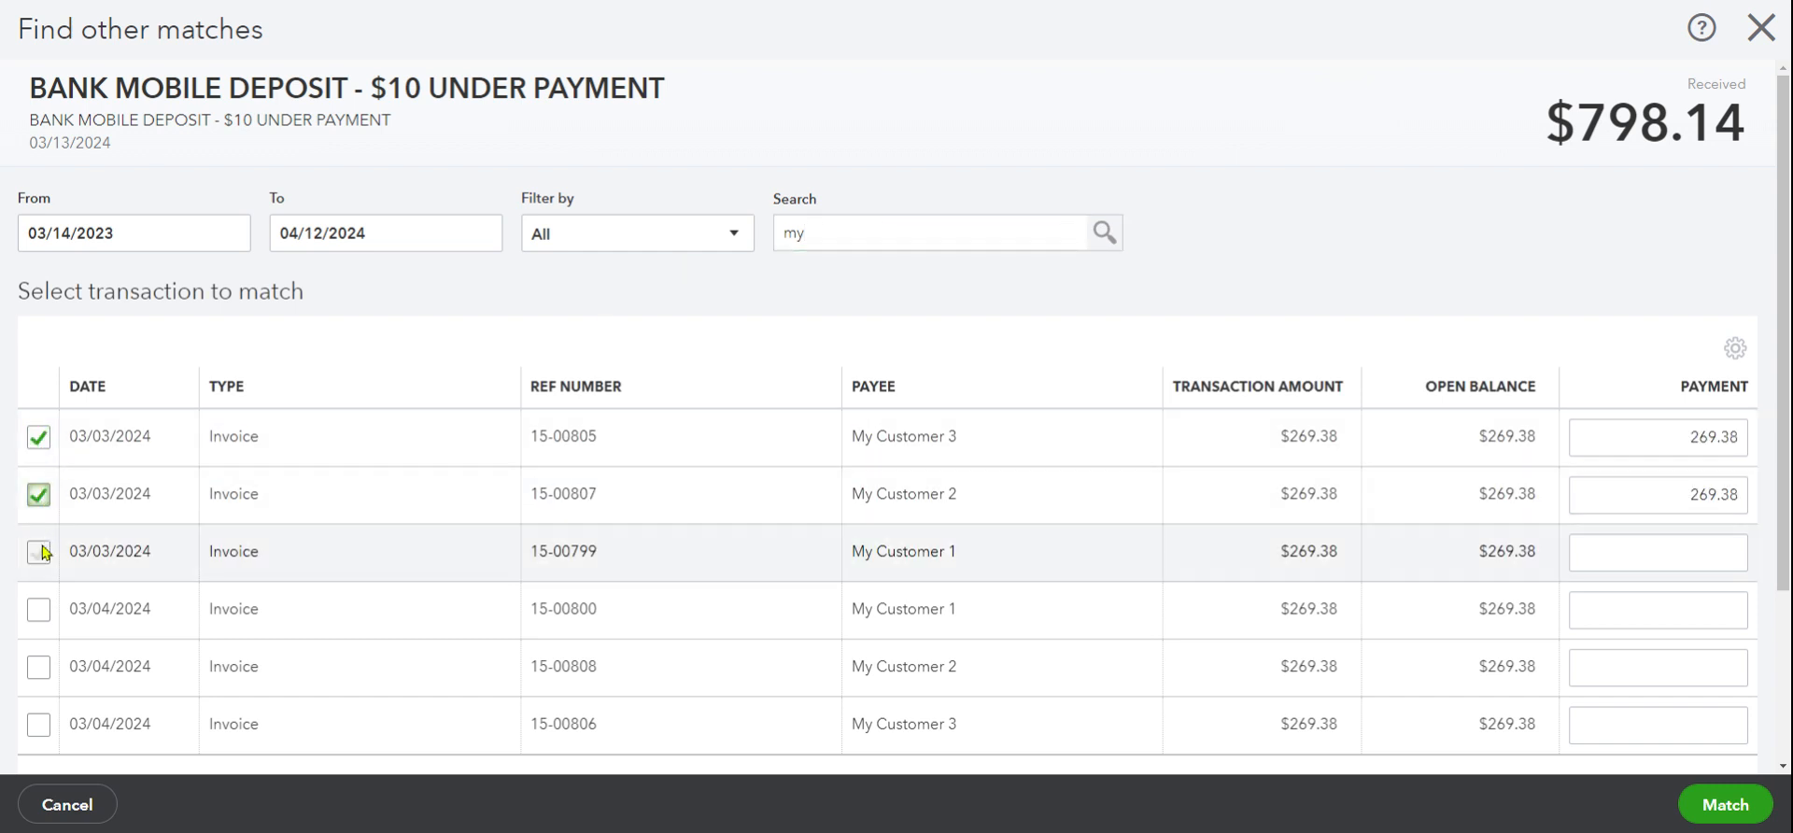
left_click(37, 550)
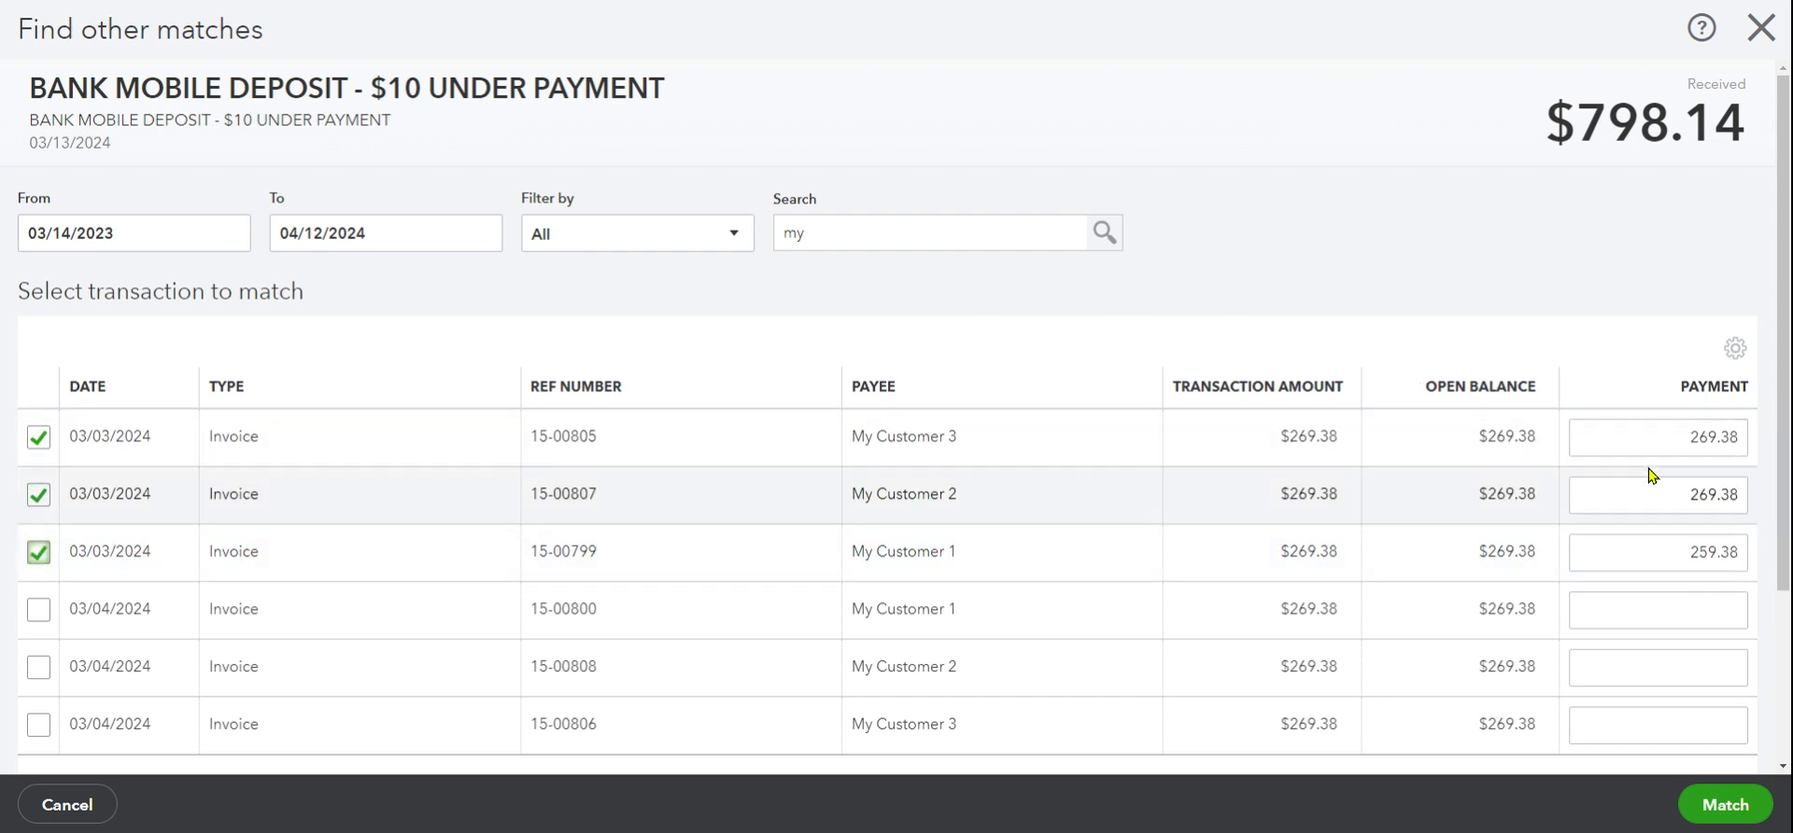
Set the payment on My Customer 1's 03/03/2024 invoice to the full 269.38.
scroll(1647, 485, "down", 2)
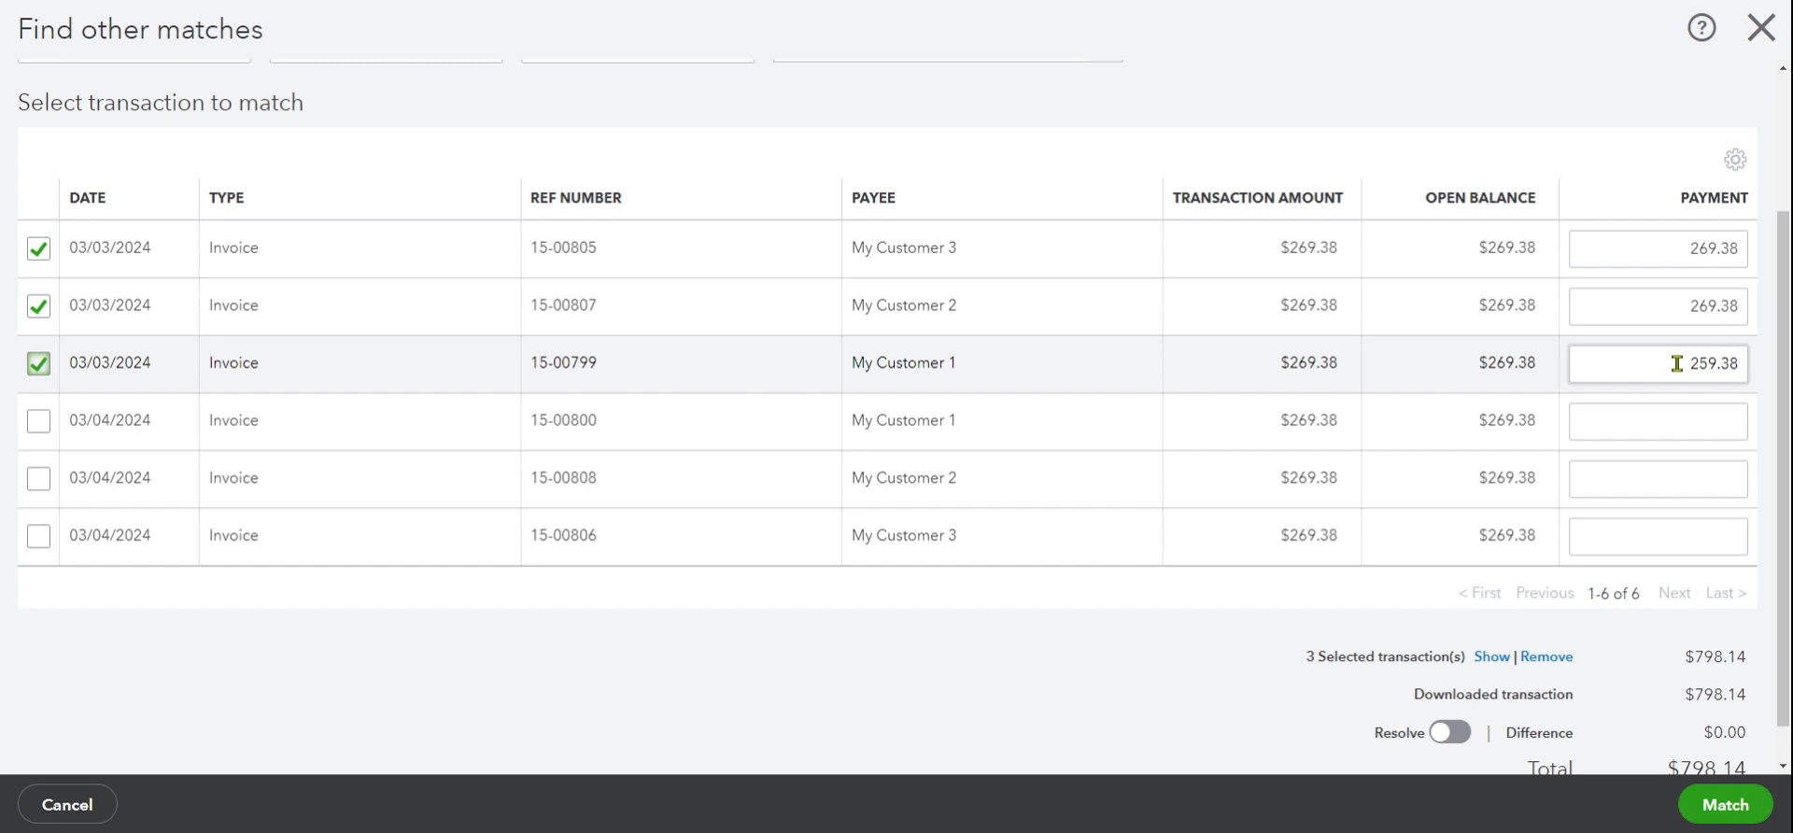
left_click(1711, 368)
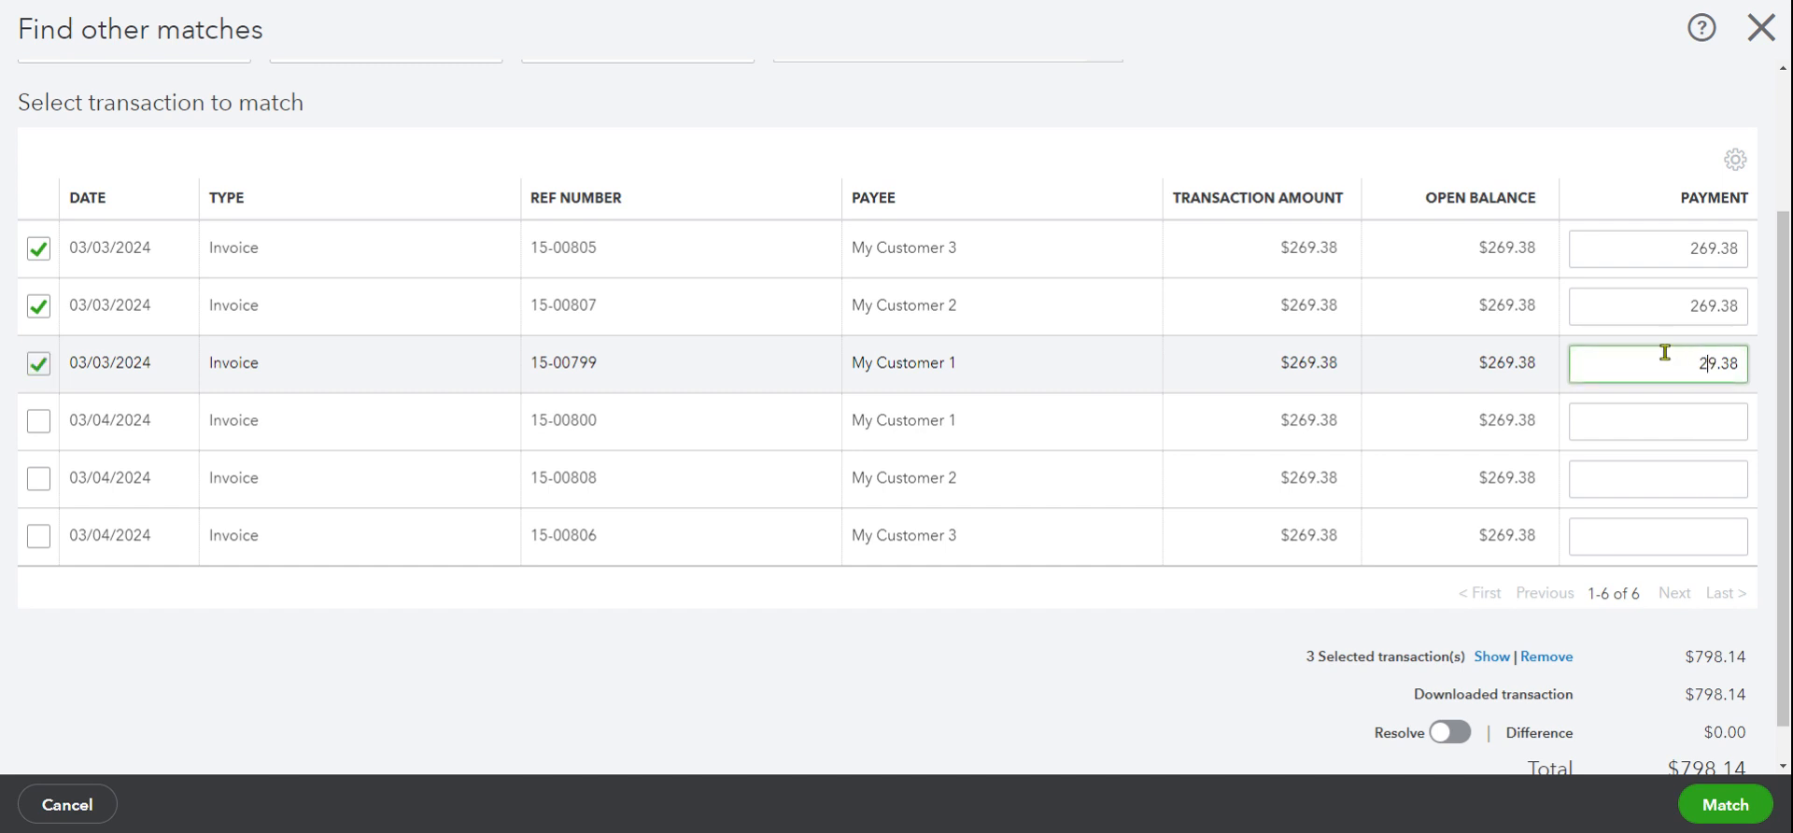
type("6")
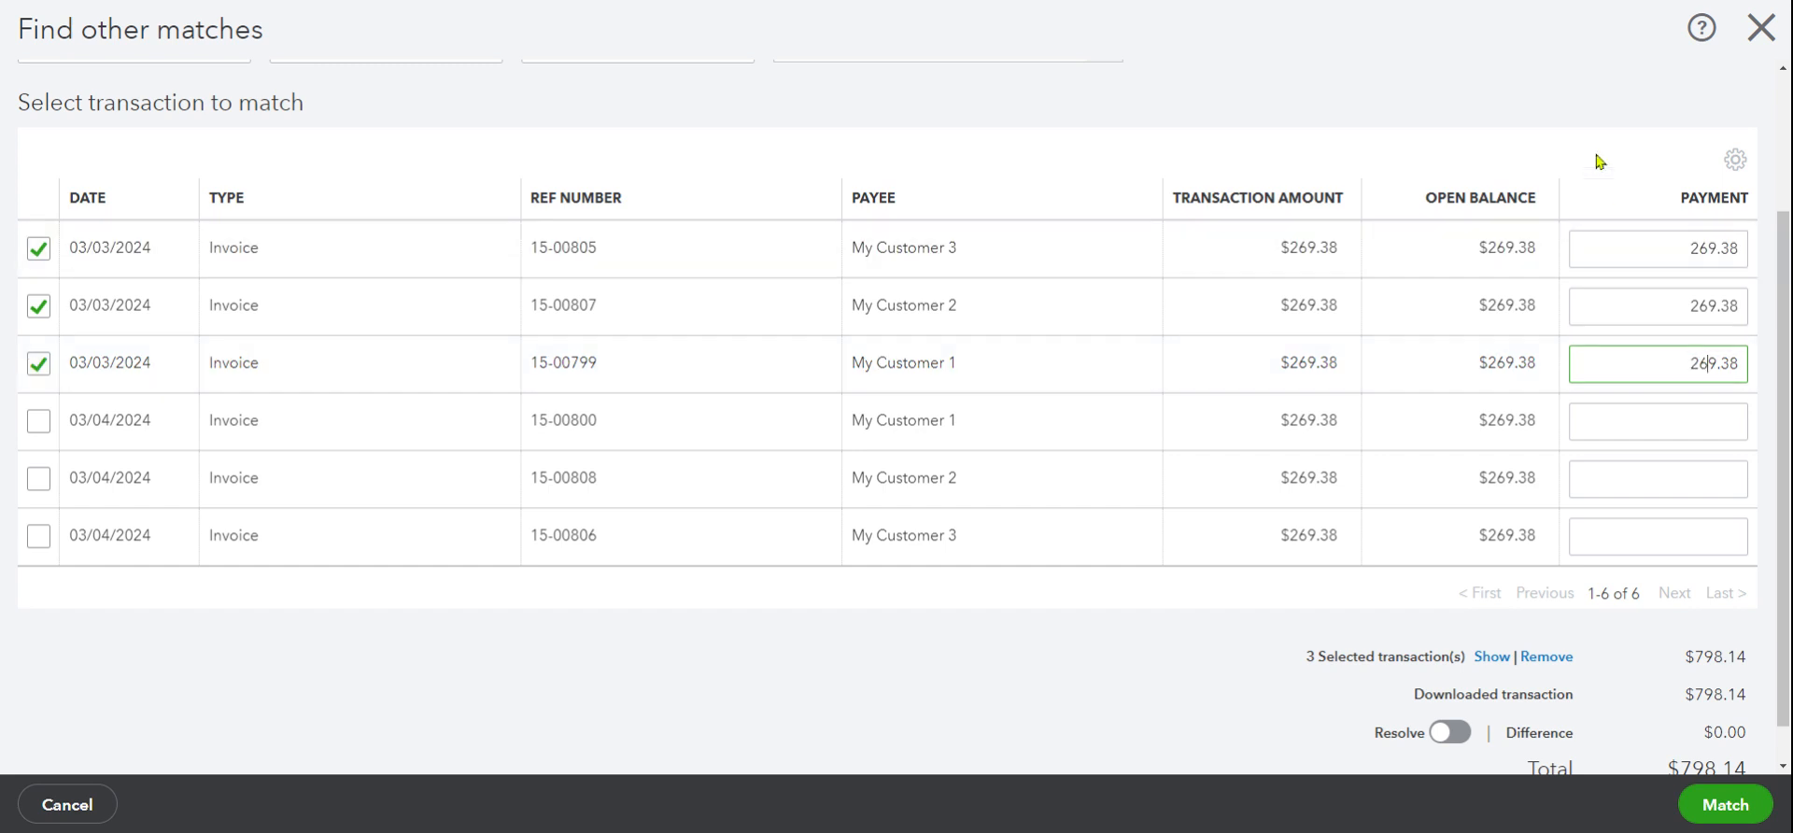
left_click(1557, 98)
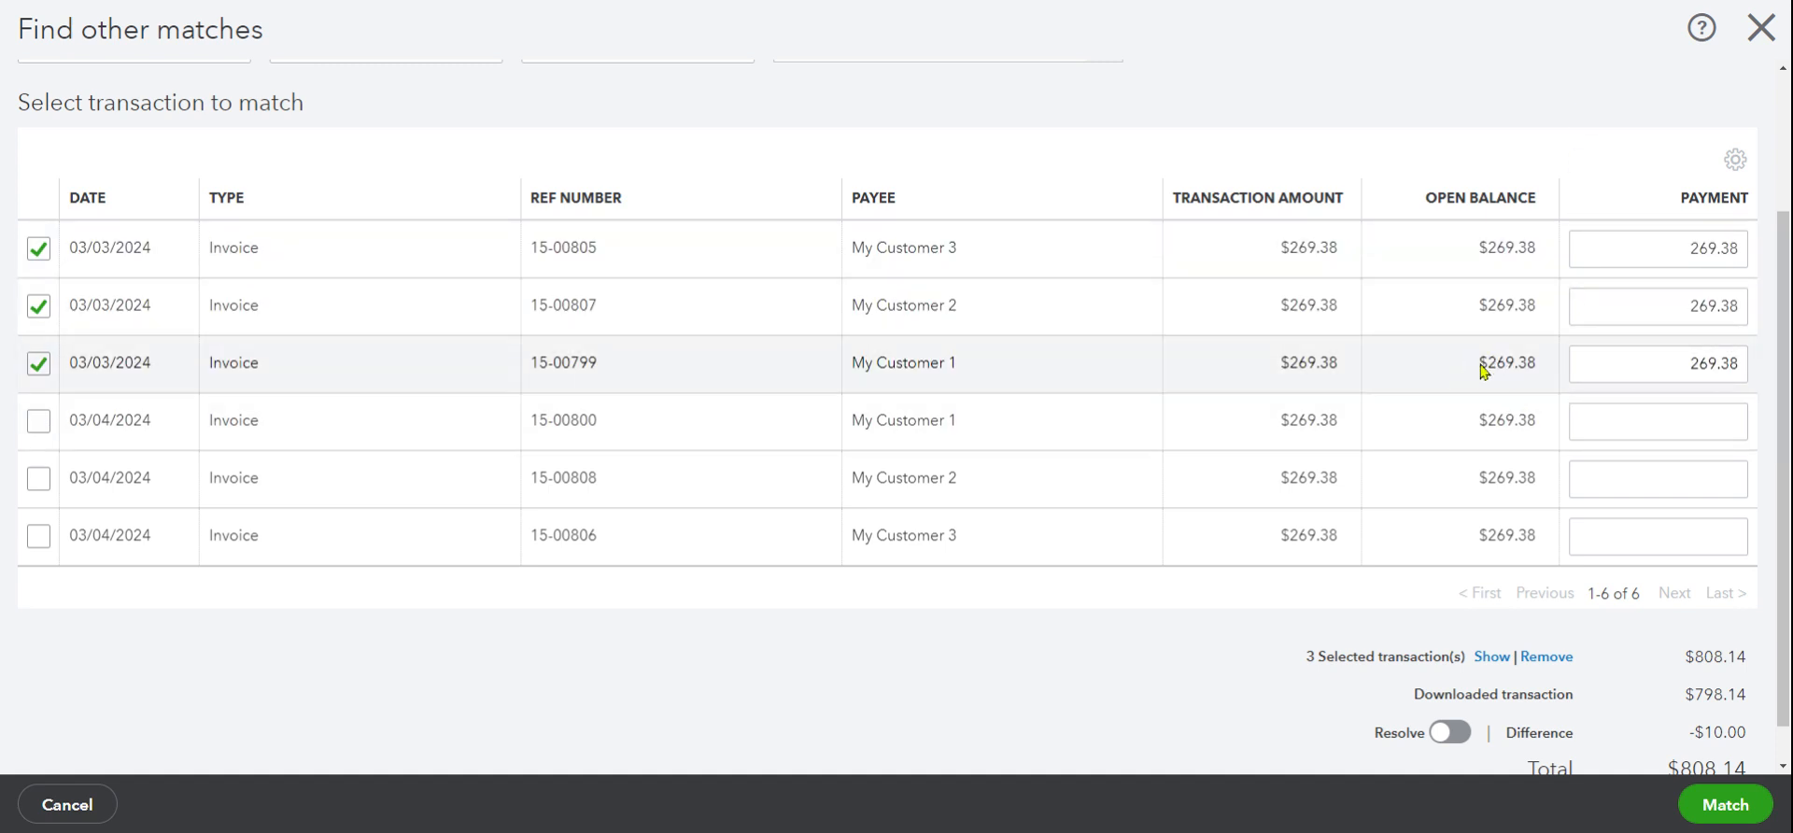
Turn on Resolve for the underpayment difference and enter the resolving transaction's memo as "$10 under payment by customer #2".
scroll(1589, 469, "down", 1)
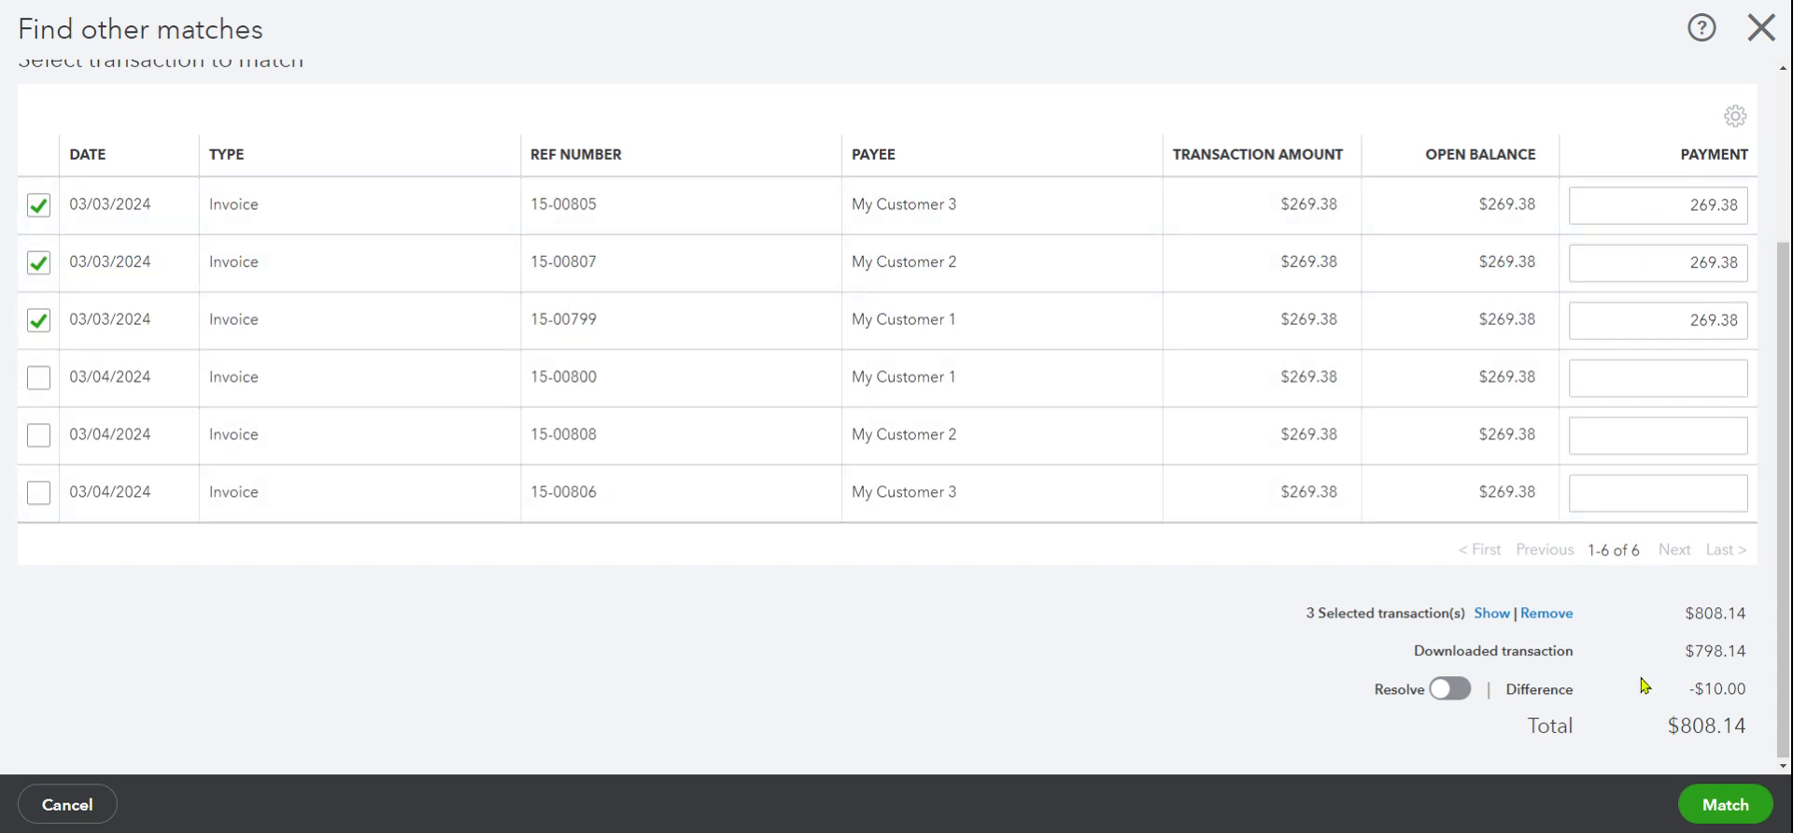
left_click(1448, 689)
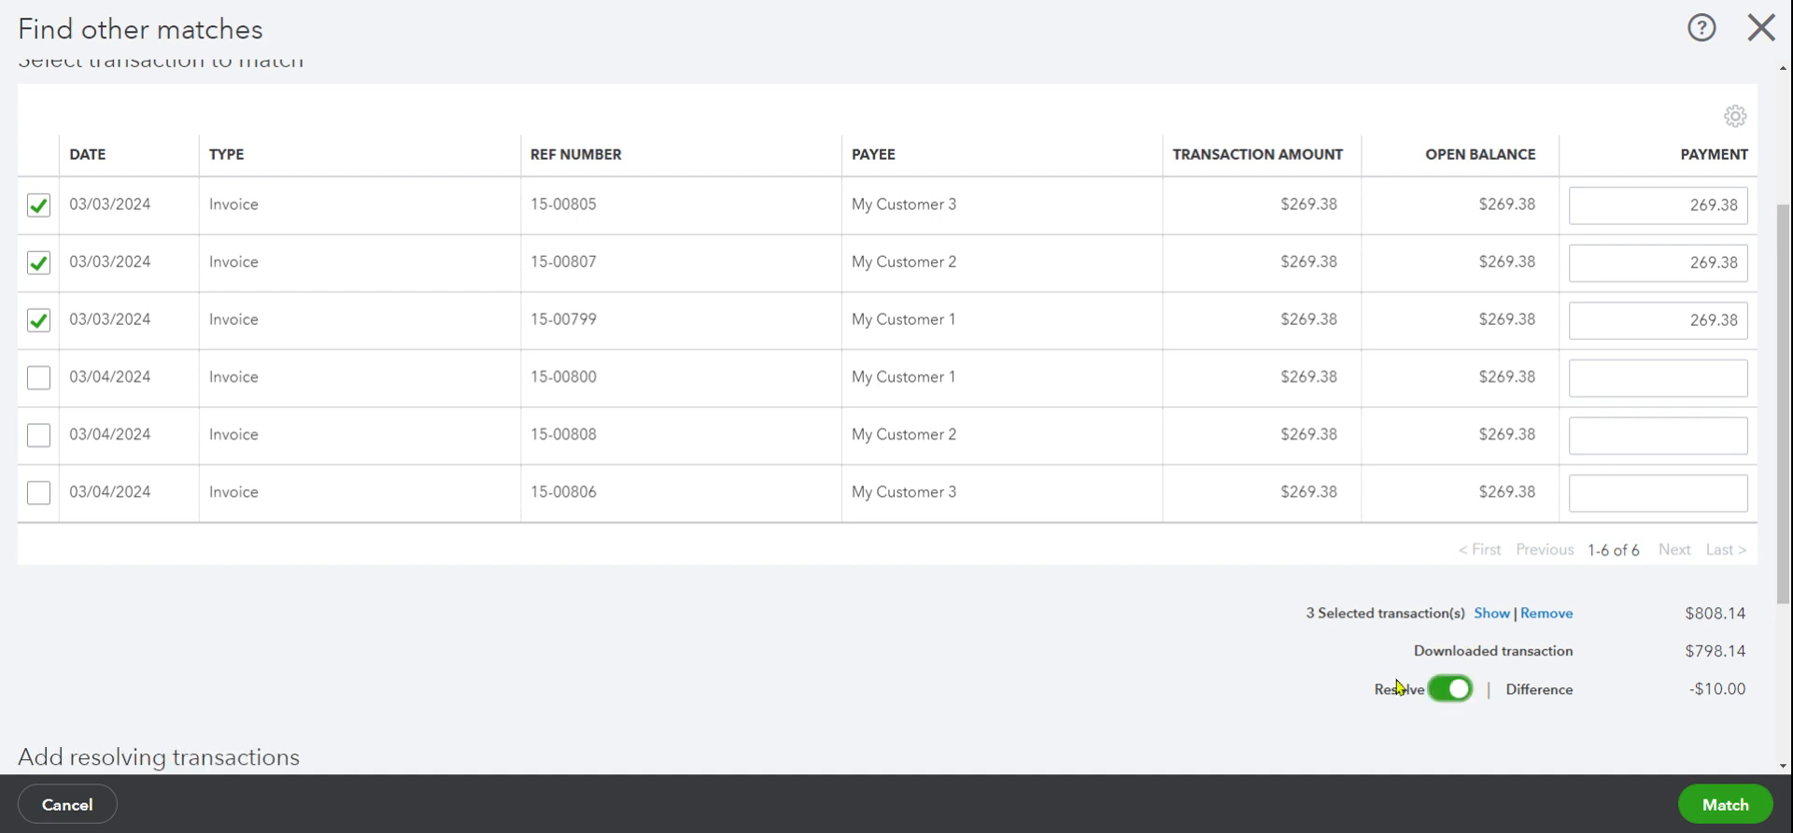
scroll(1345, 673, "down", 3)
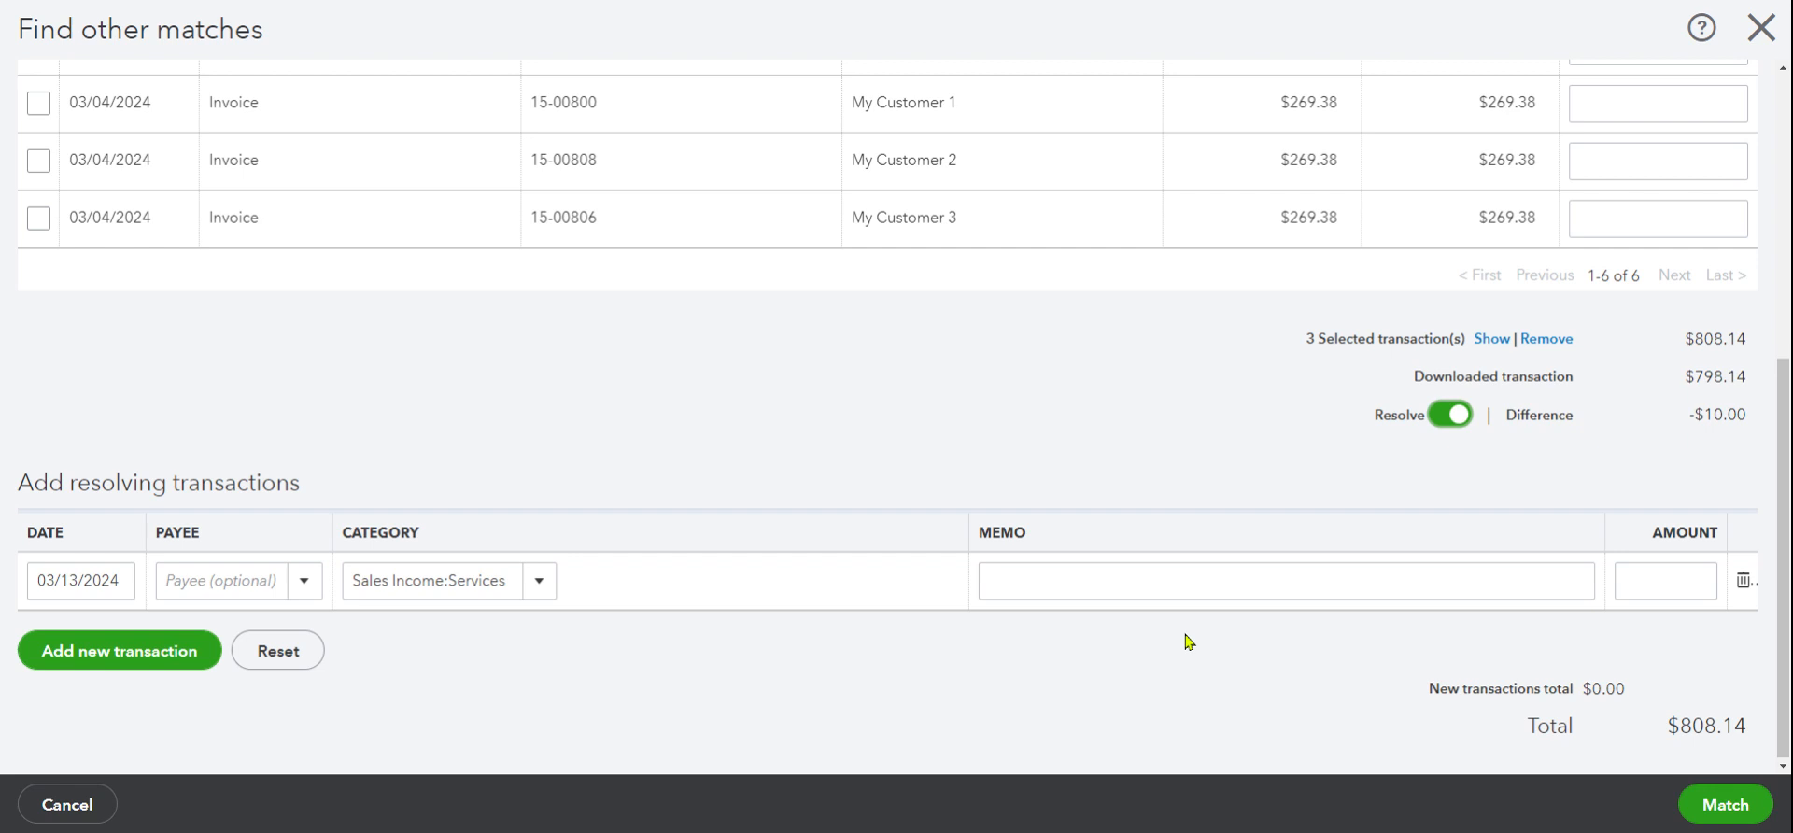
scroll(1188, 642, "up", 4)
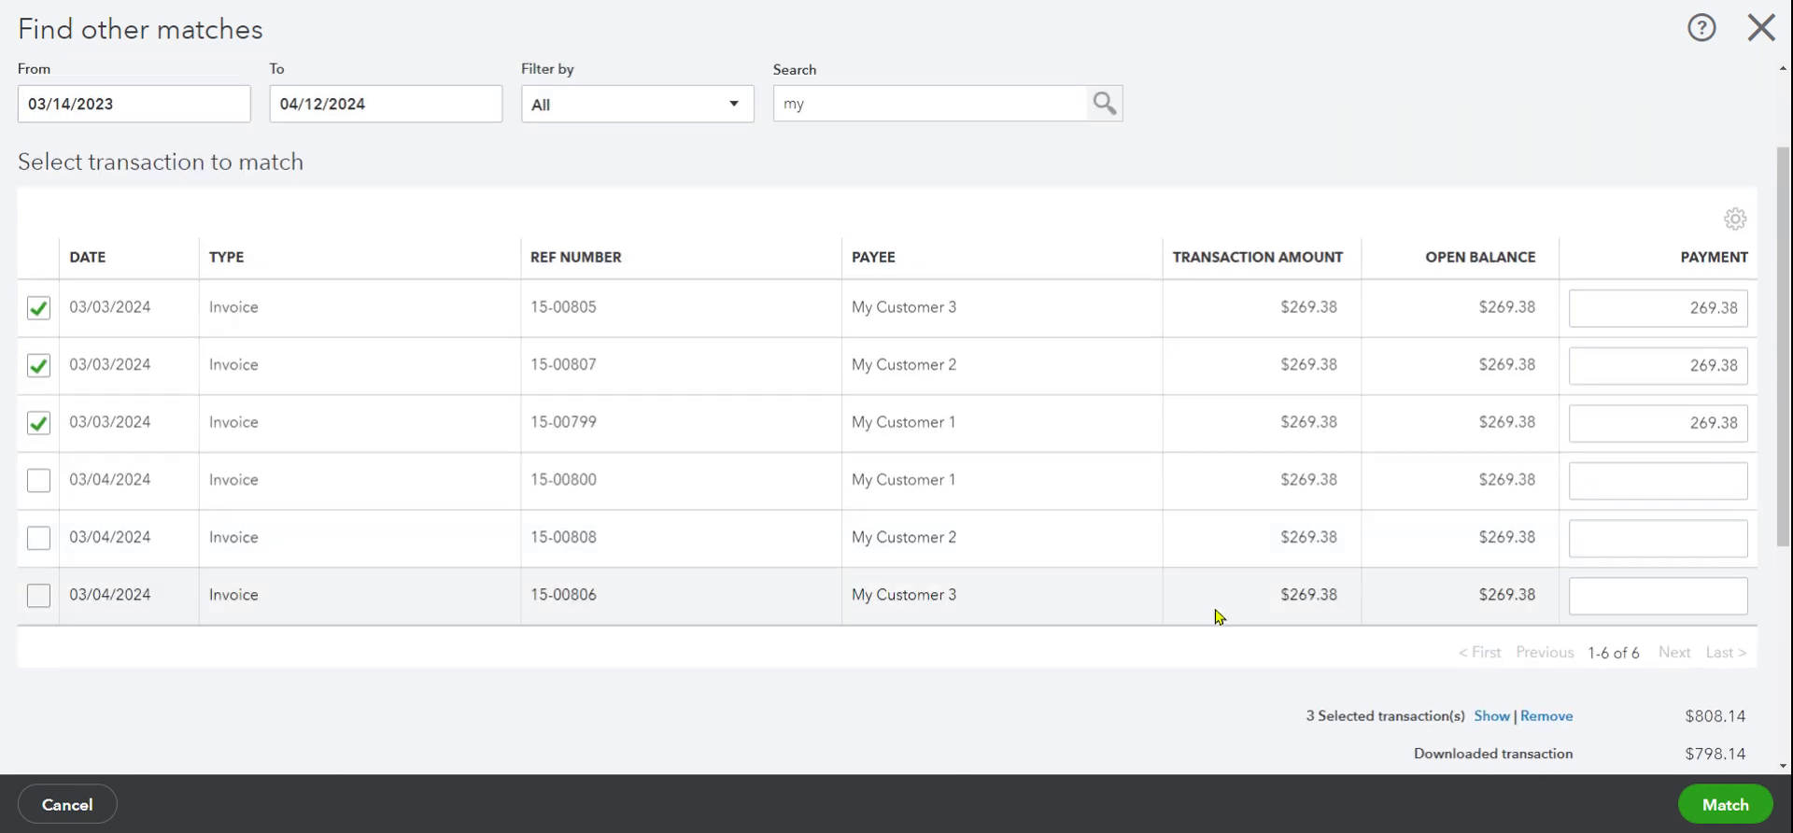
scroll(1216, 616, "down", 3)
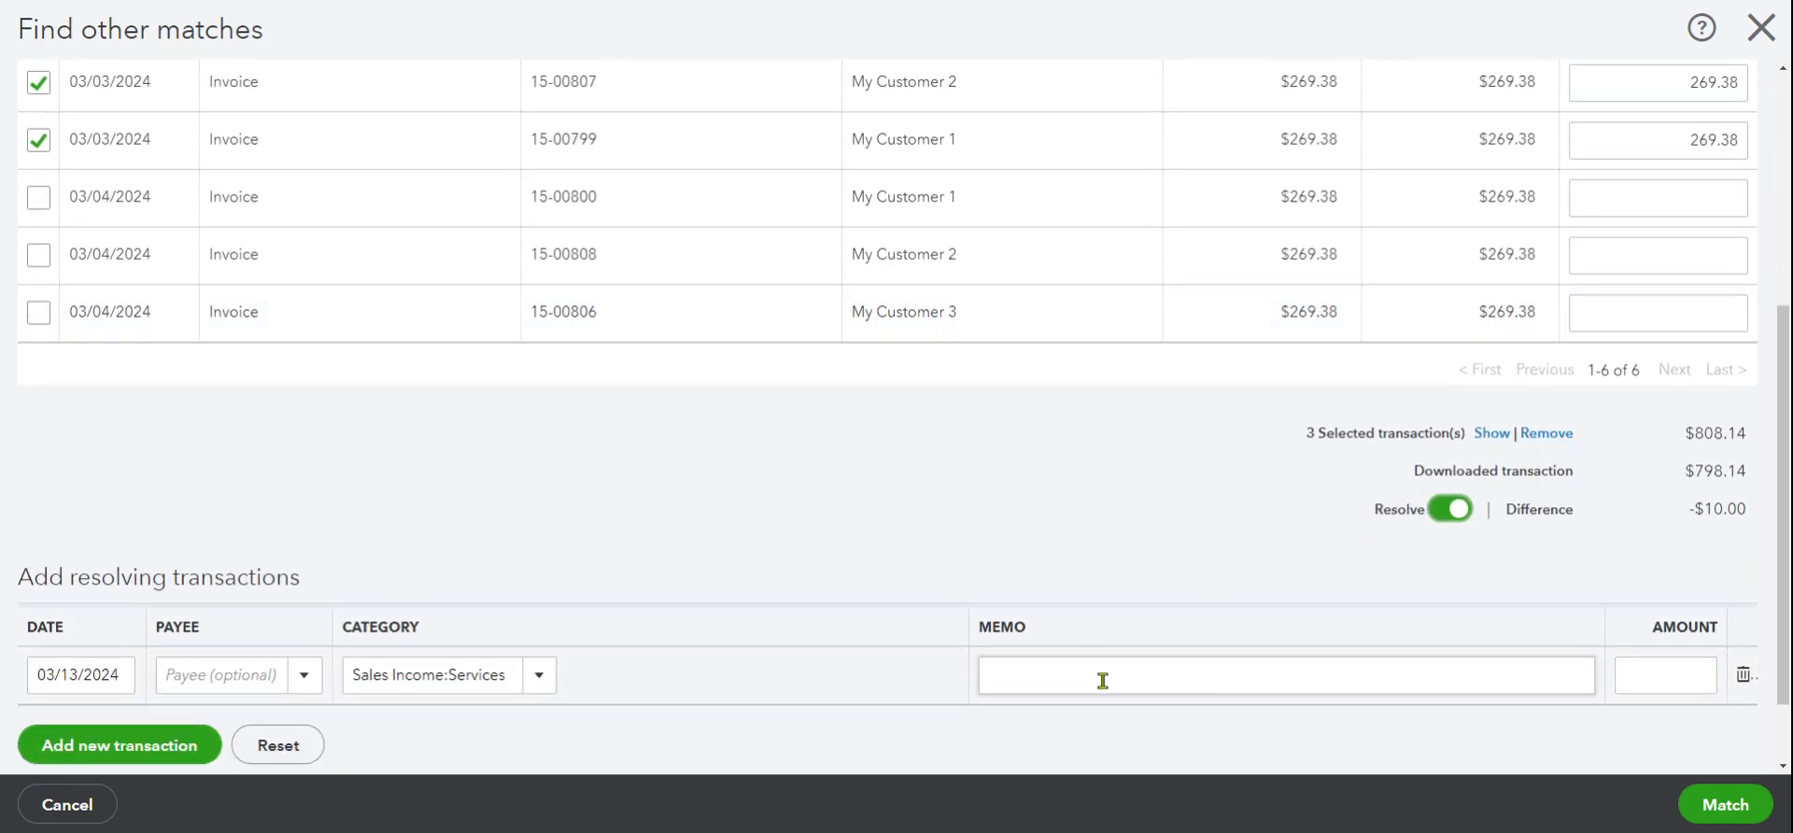
scroll(1098, 686, "down", 1)
left_click(1055, 587)
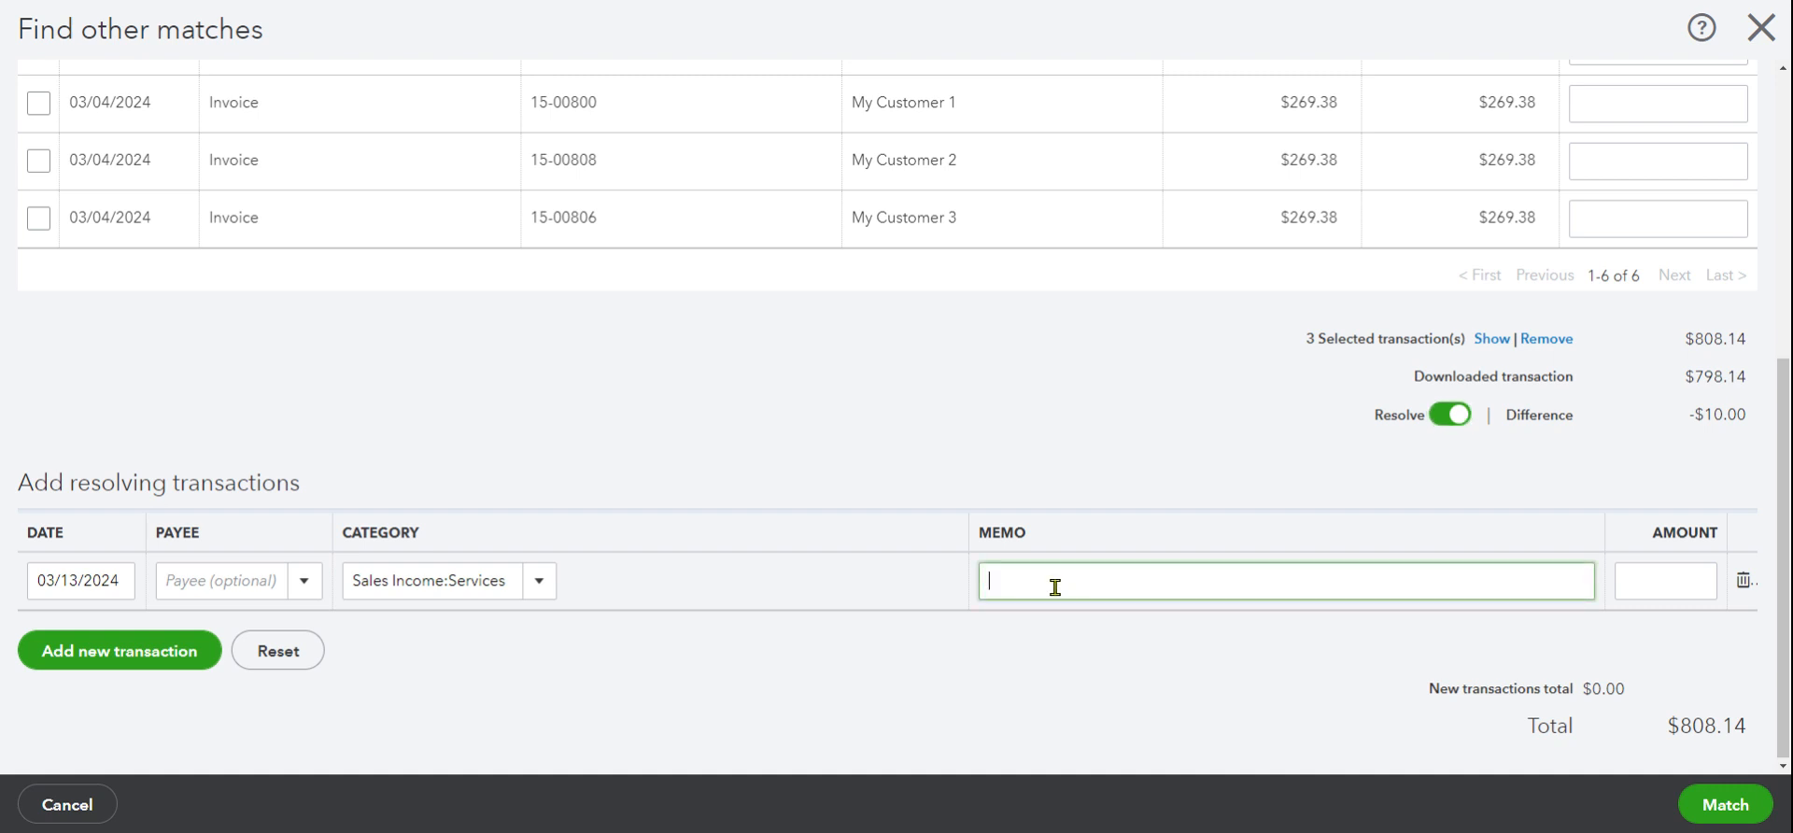
scroll(1055, 586, "up", 1)
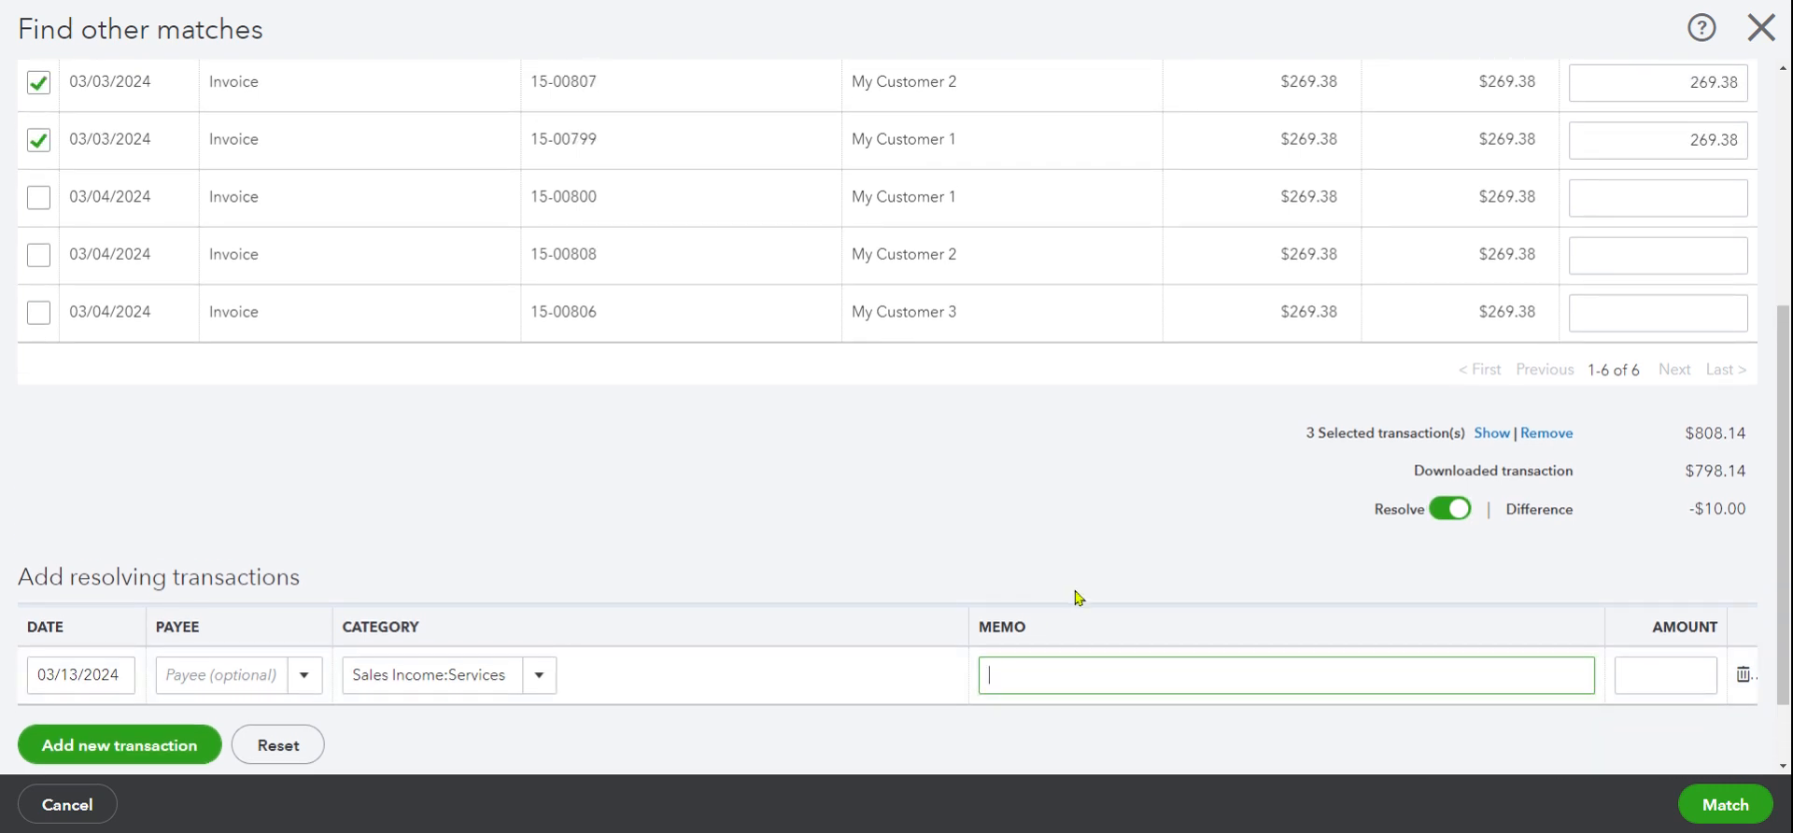
type("$10 under payment by customer #2")
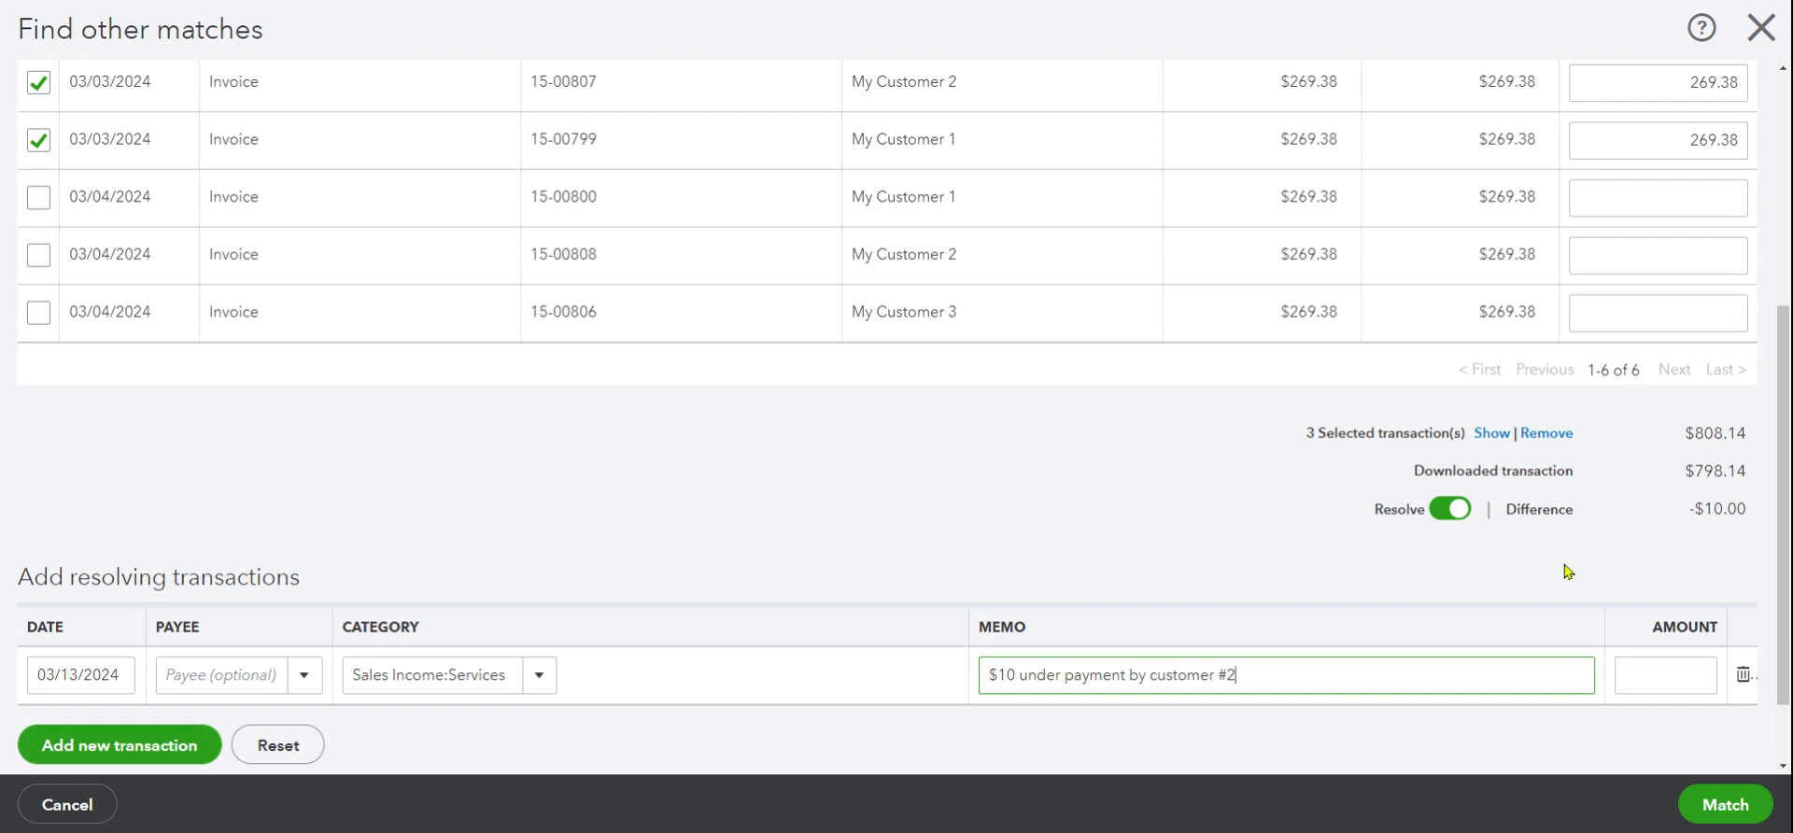
Set the amount of the underpayment resolving transaction to -10.00.
scroll(1692, 504, "down", 1)
left_click(1695, 578)
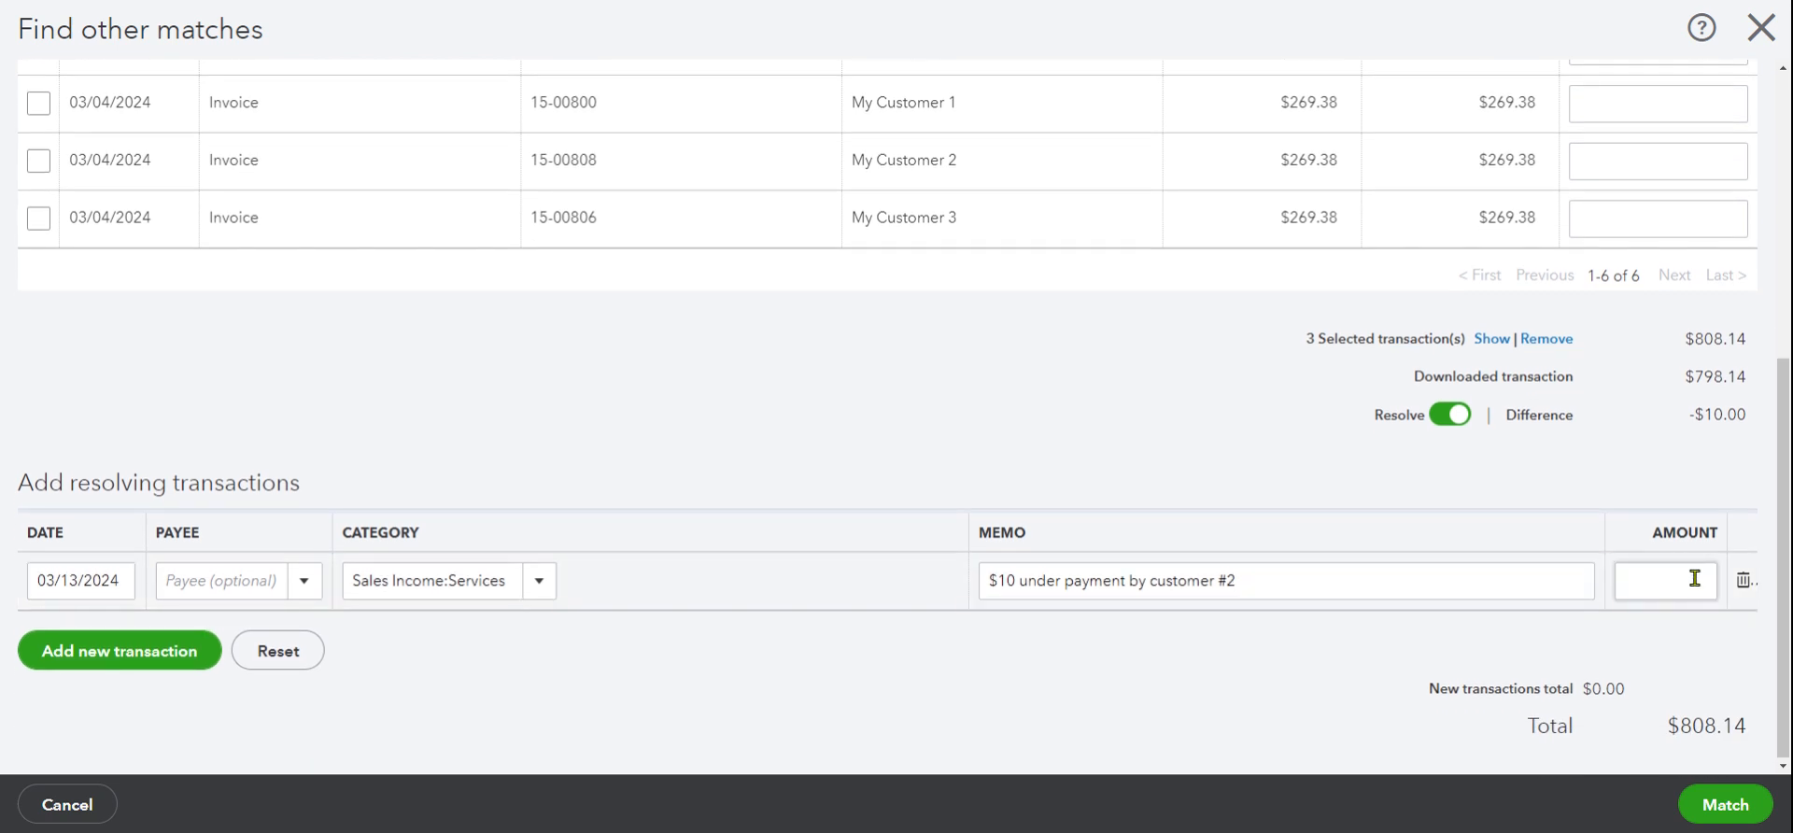
left_click(1689, 584)
type("-10.00")
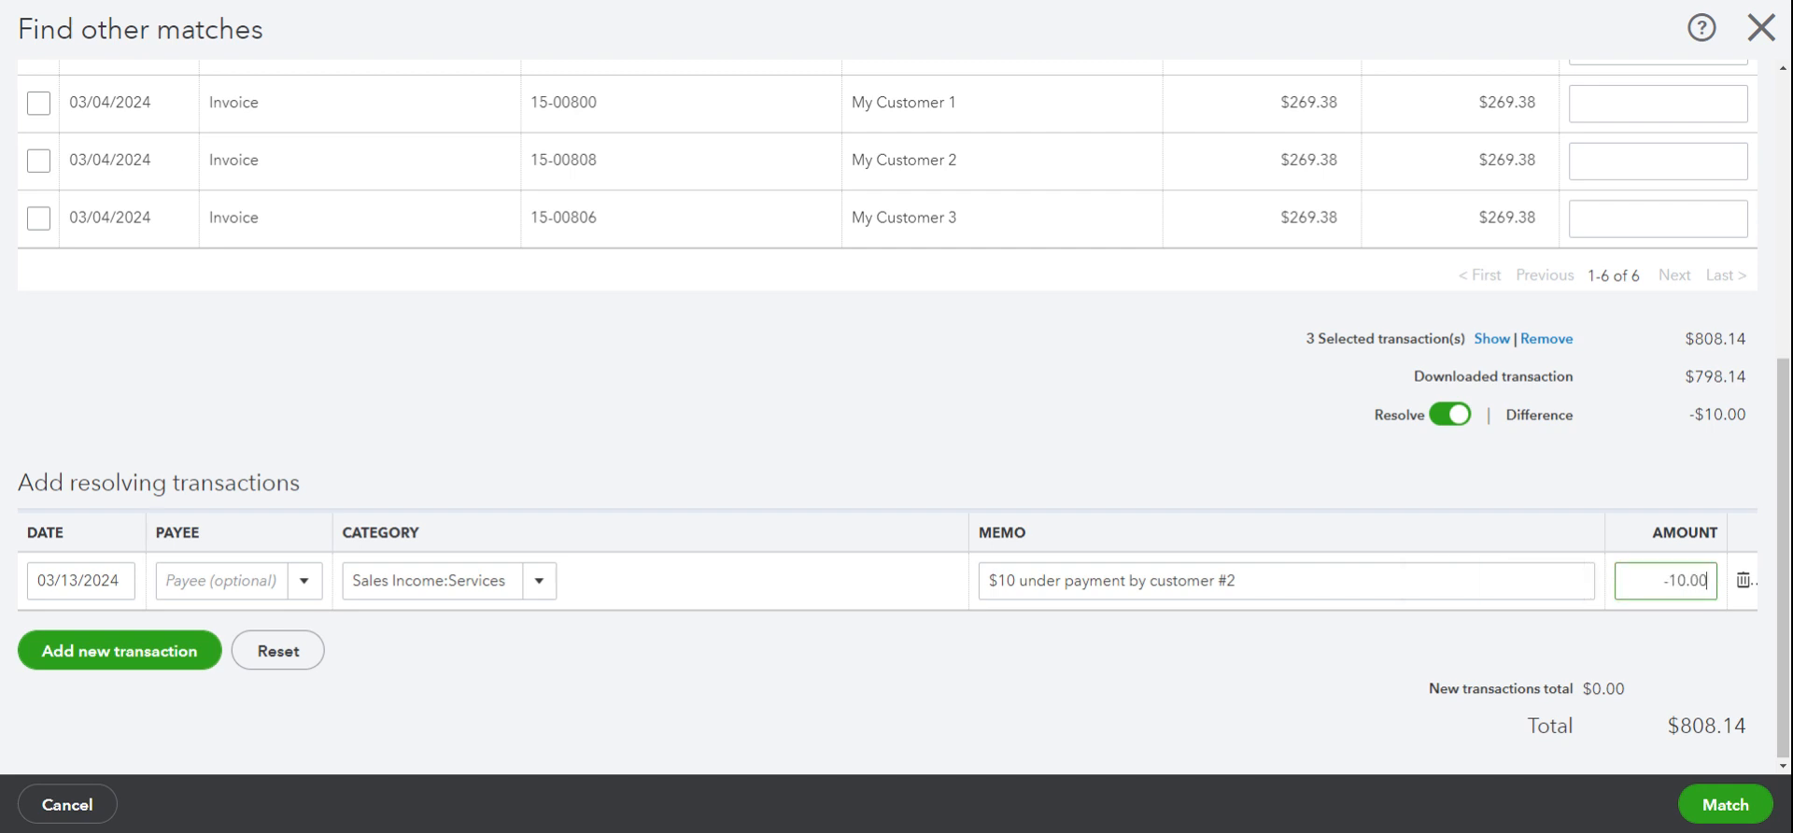
left_click(1373, 496)
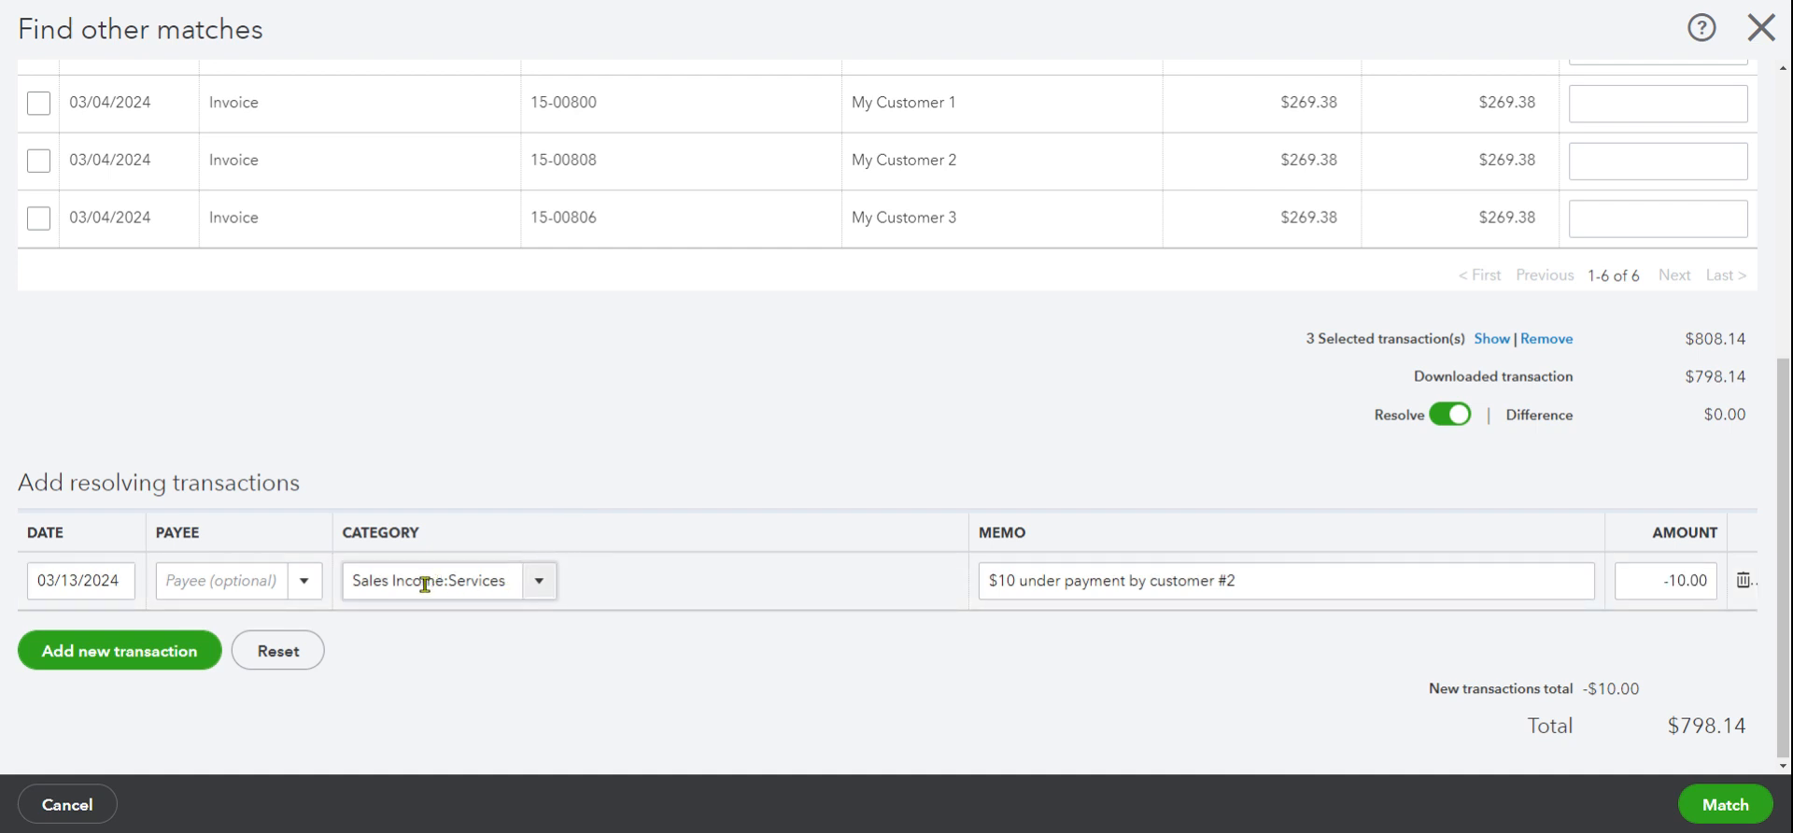
Set the underpayment resolving transaction's payee to My Customer 2 and match the deposit.
left_click(240, 585)
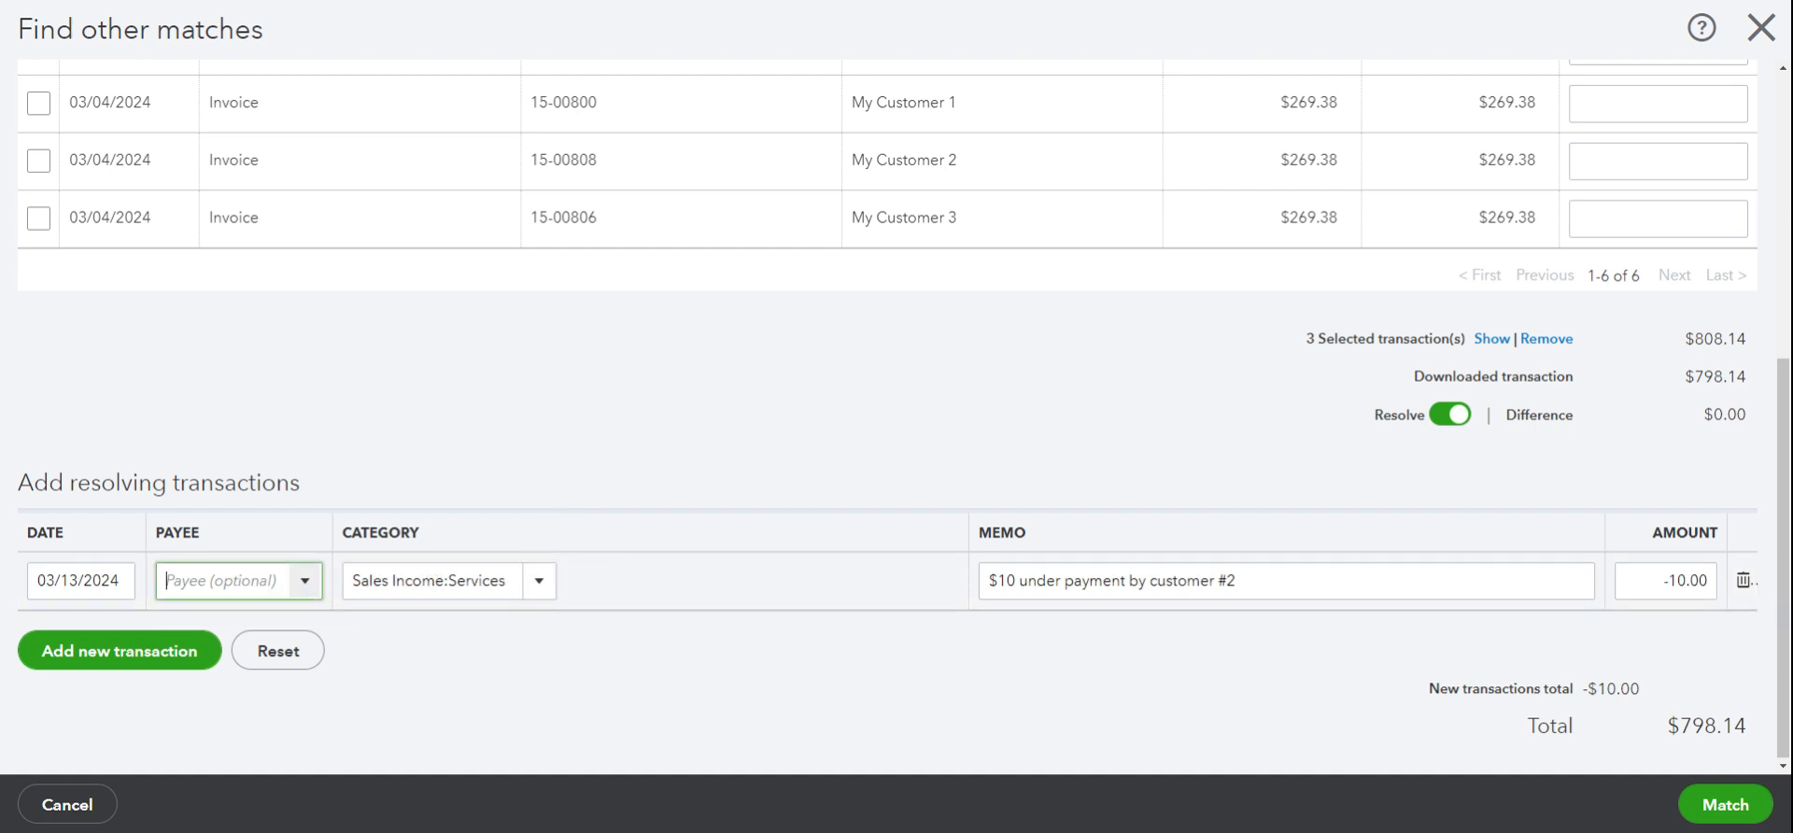
type("Customer to del")
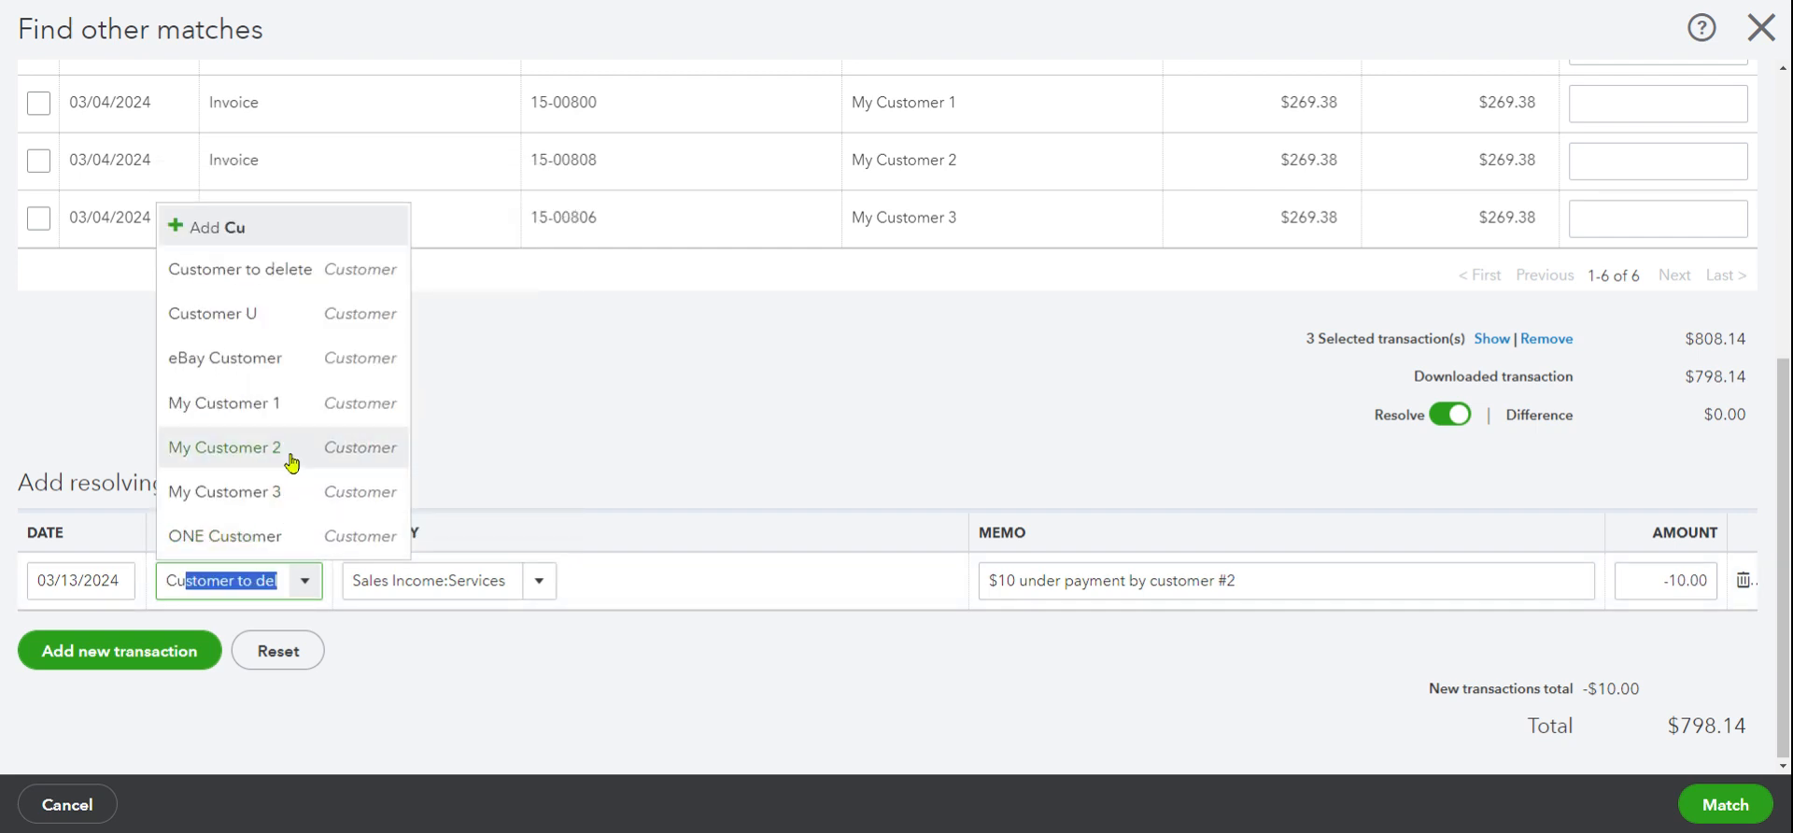
left_click(292, 462)
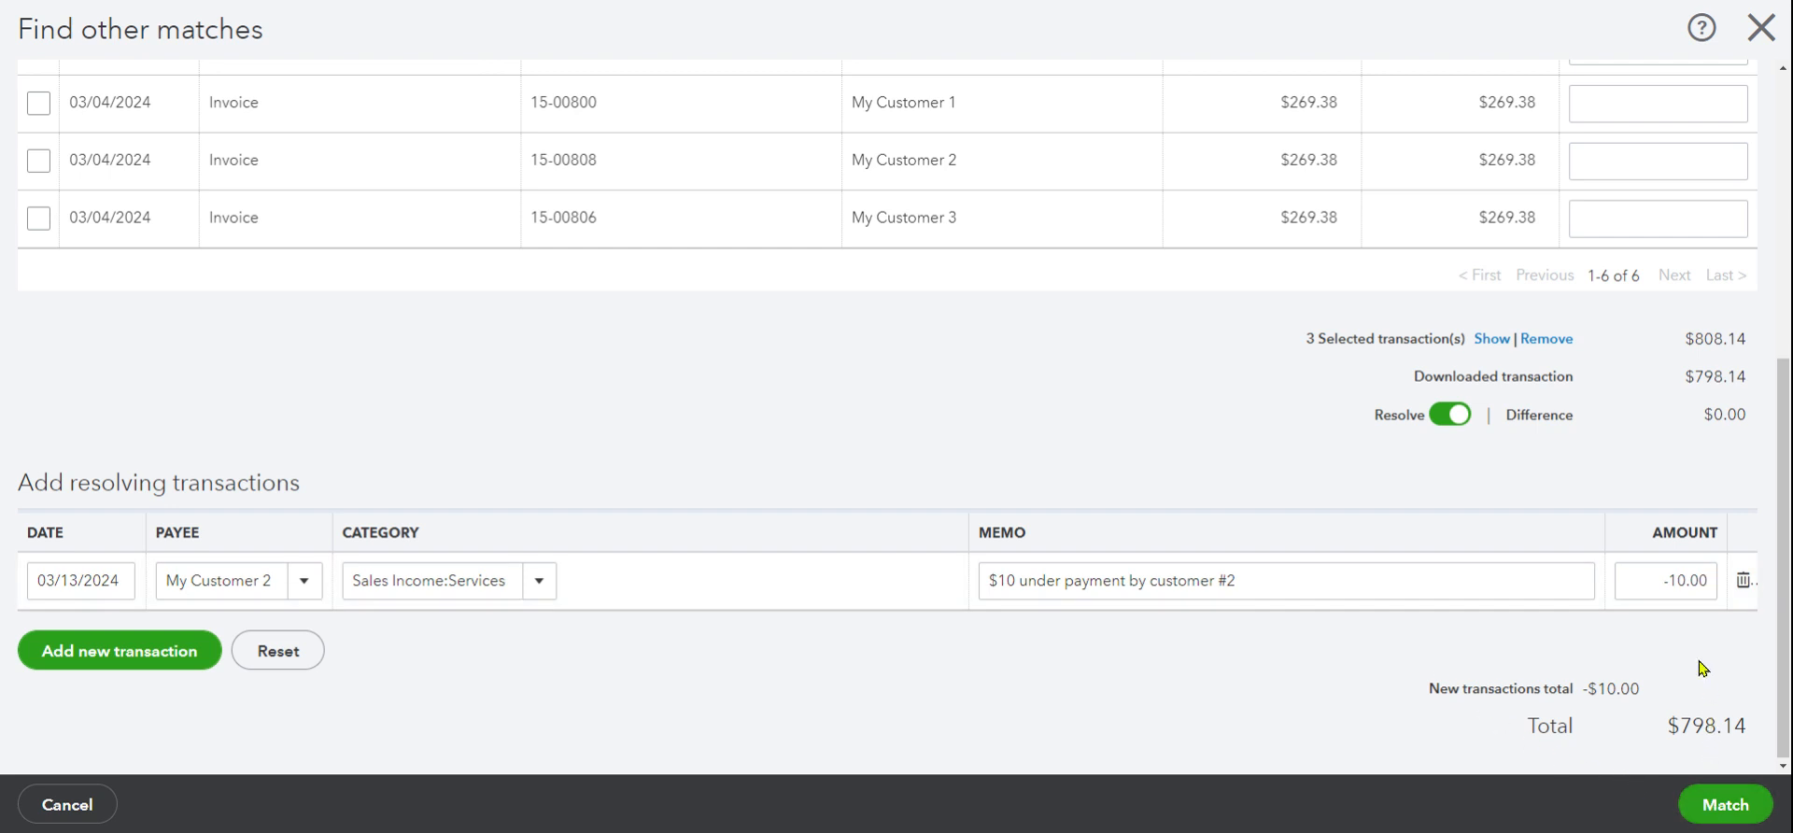
left_click(1724, 806)
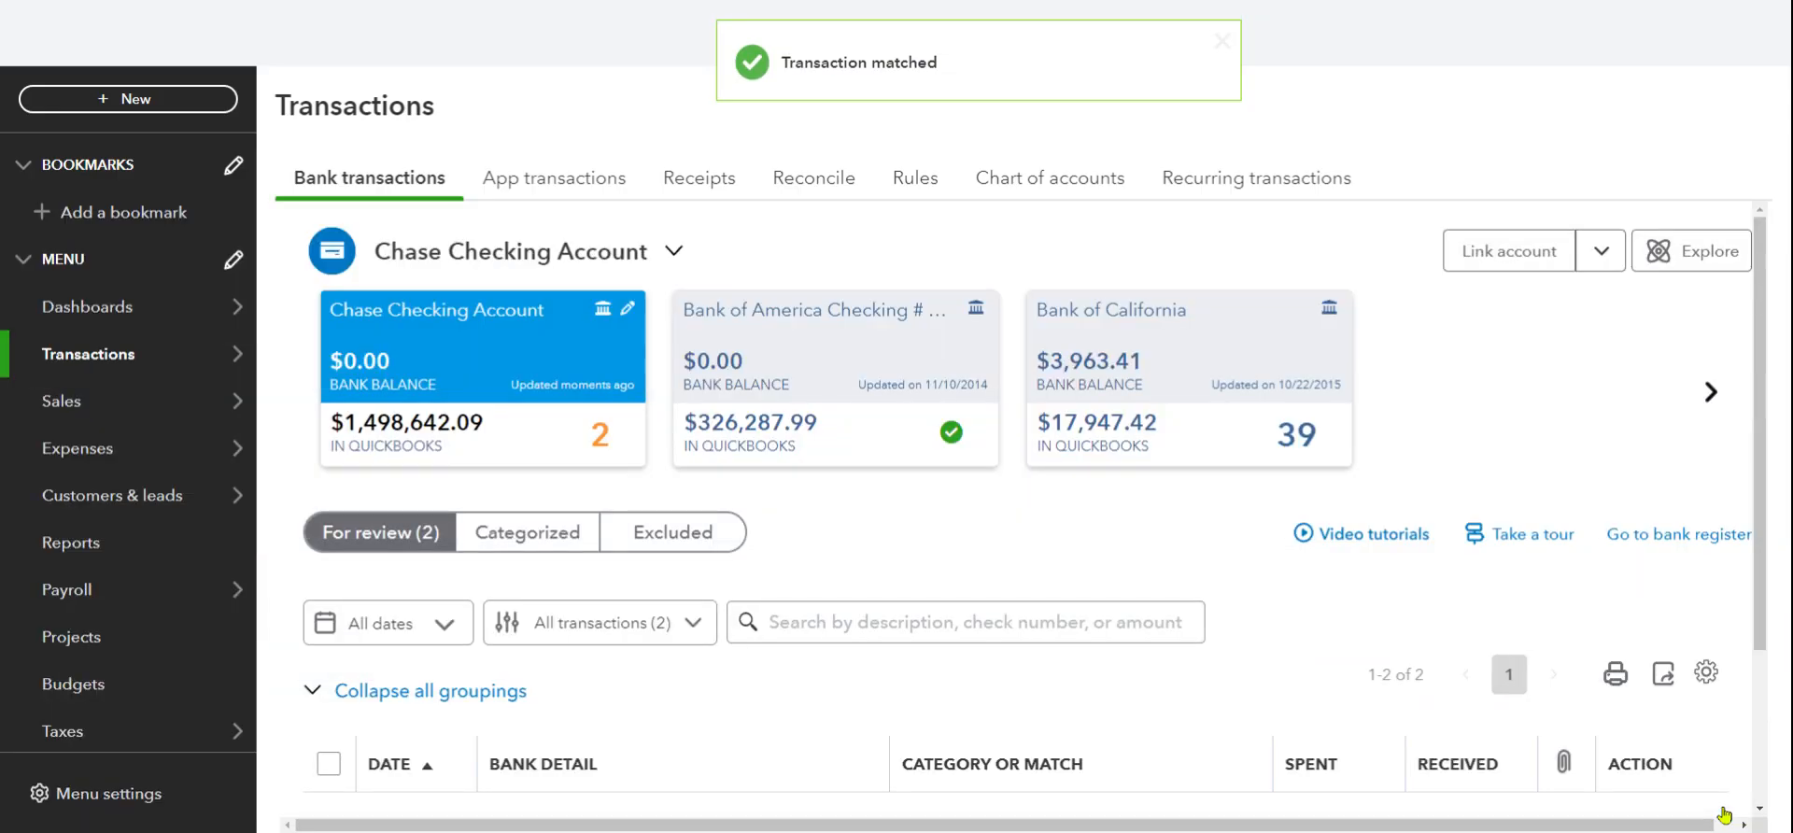
Open the 03/14/2024 "BANK MOBILE DEPOSIT PLUS ONE $100 DEPOSIT" transaction and find other matches for it.
scroll(1279, 573, "down", 2)
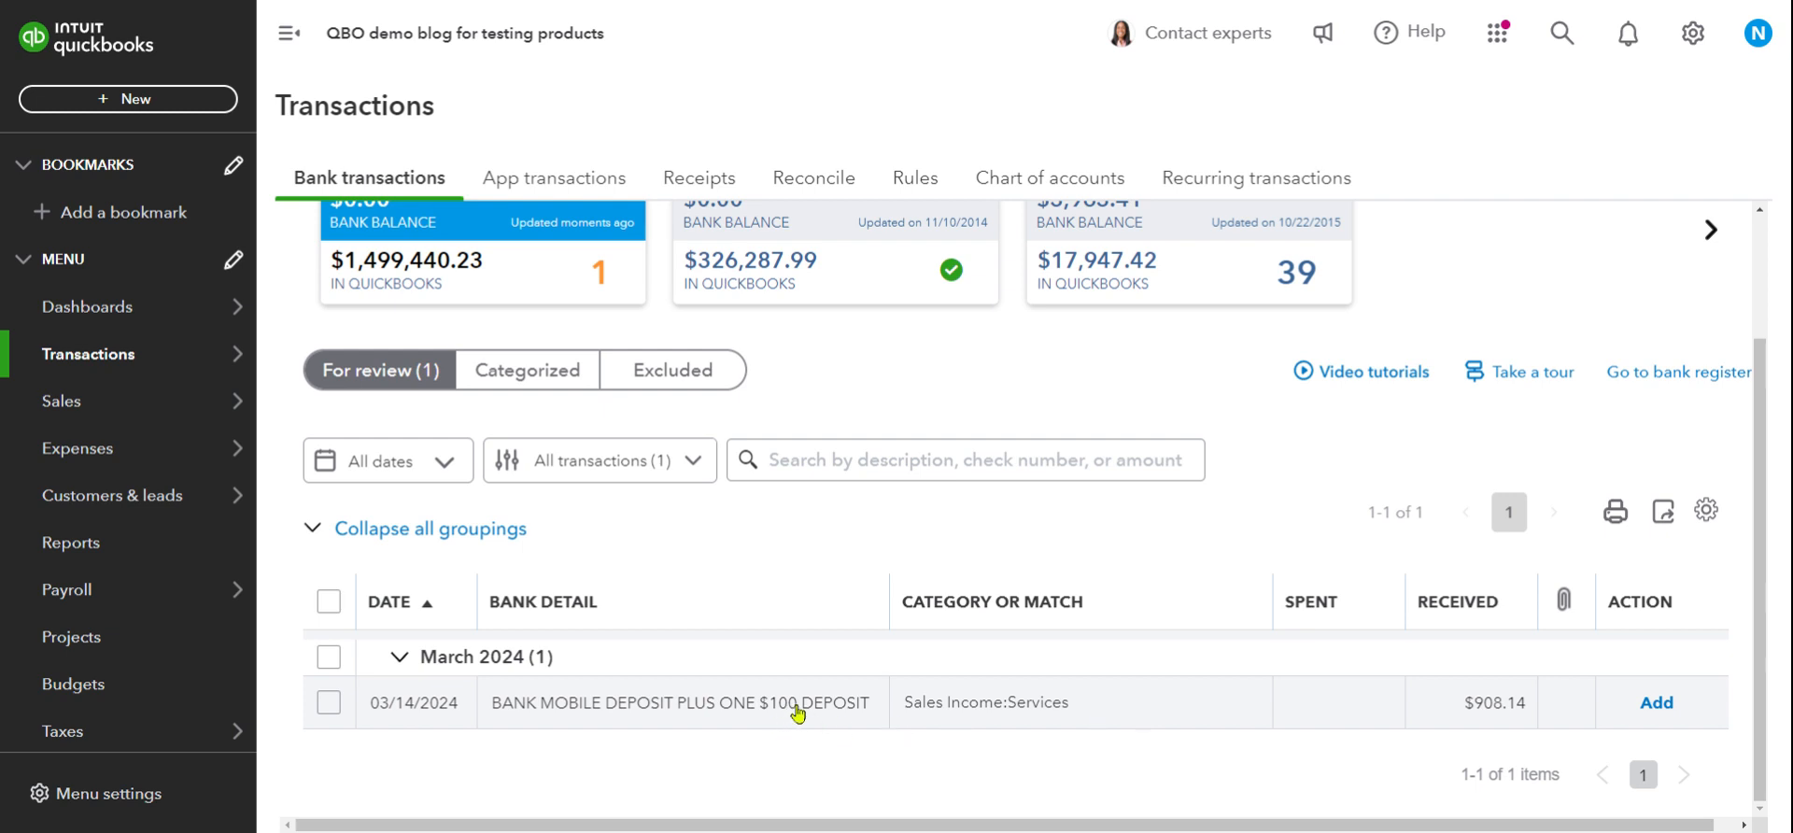
left_click(1118, 697)
scroll(934, 700, "down", 2)
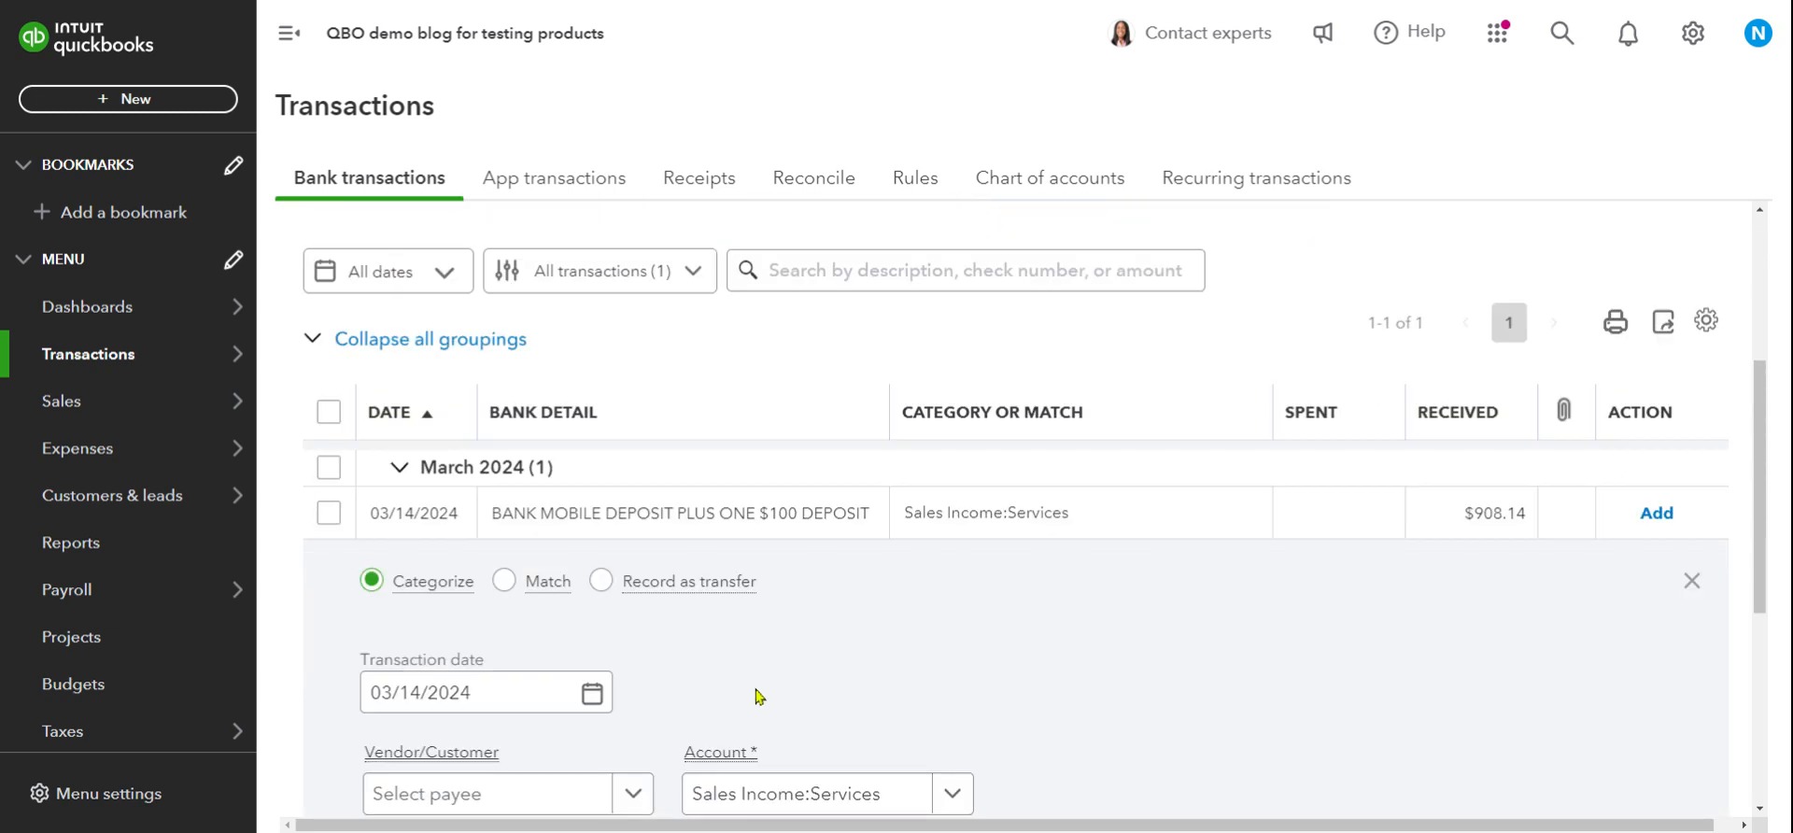
left_click(507, 584)
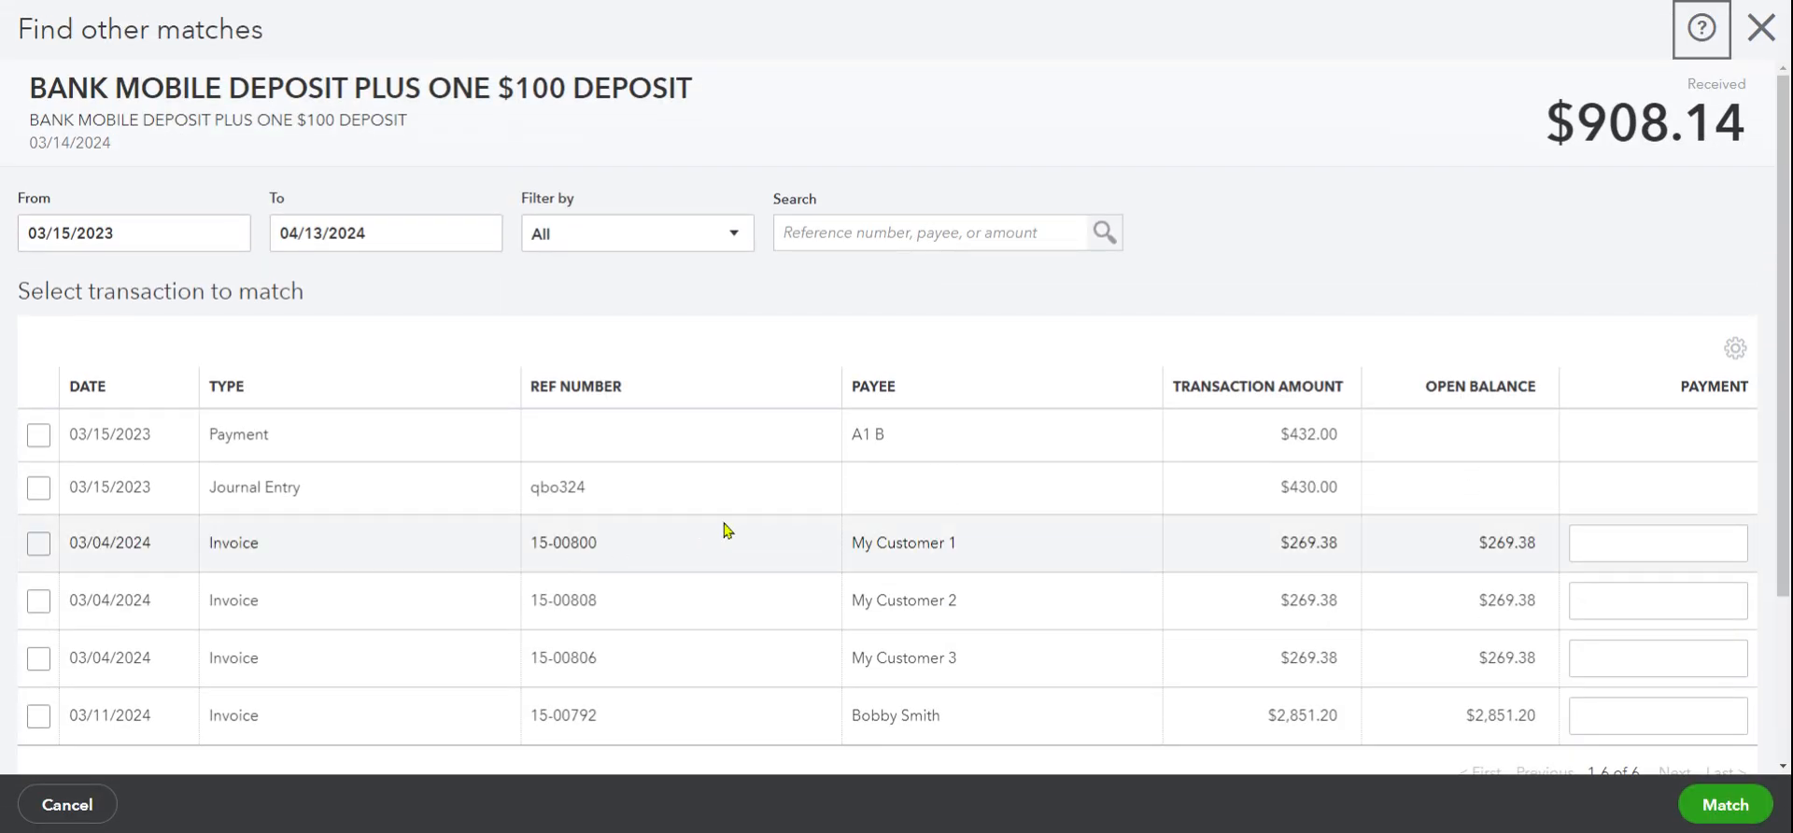
Select the three 03/04/2024 invoices of My Customer 1, My Customer 2 and My Customer 3 for this deposit.
scroll(723, 526, "down", 1)
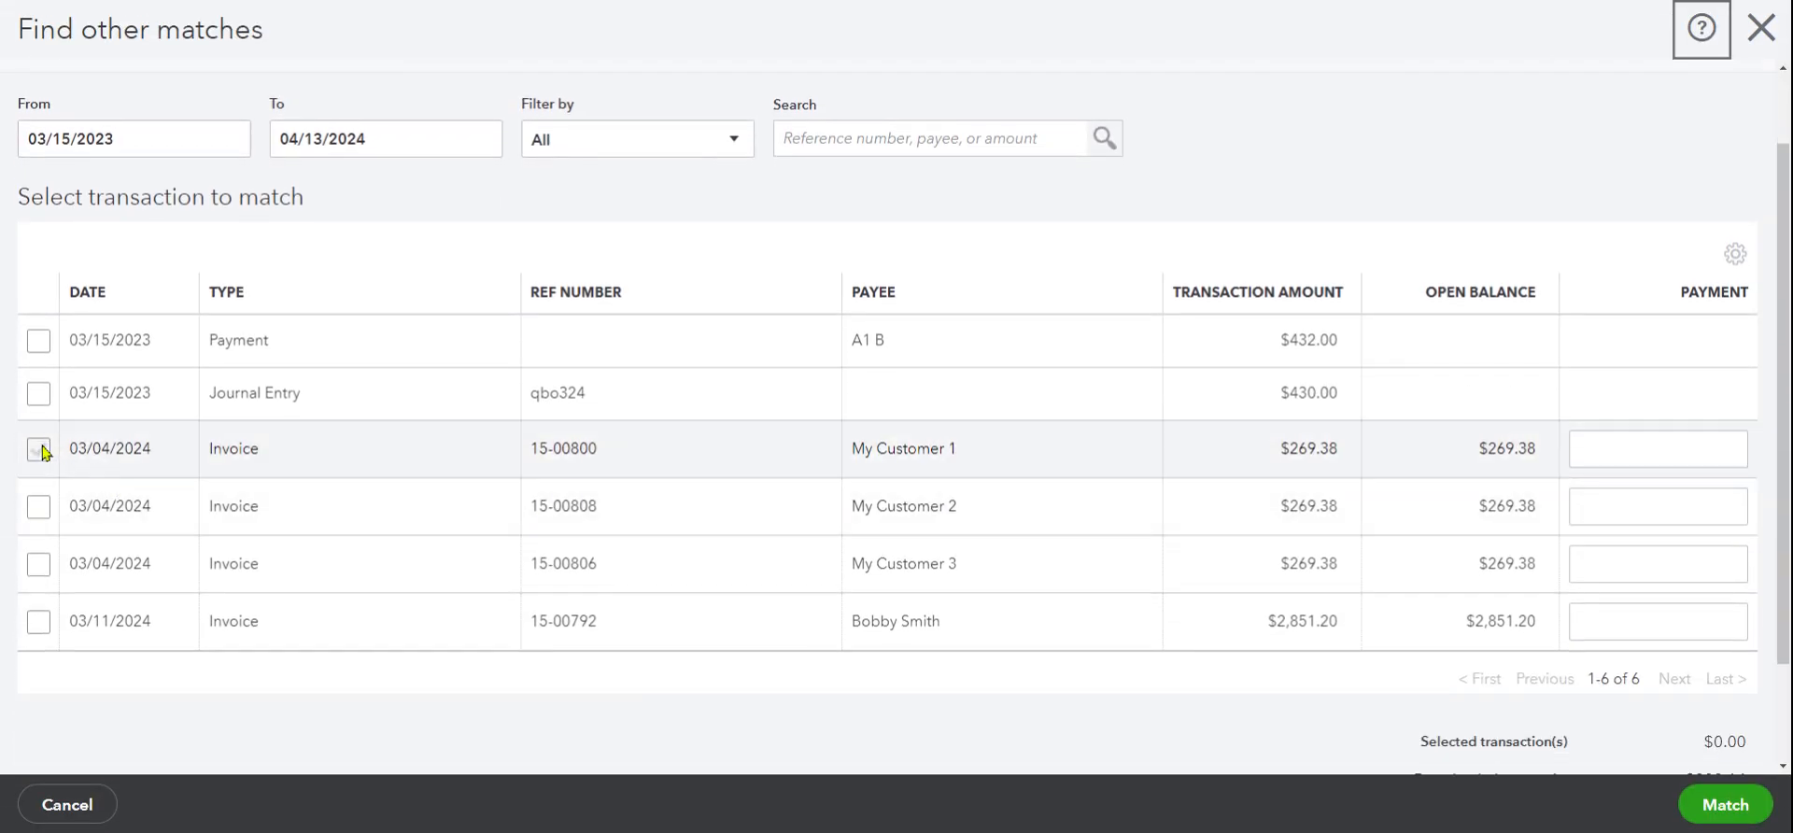
left_click(40, 450)
left_click(39, 506)
left_click(40, 565)
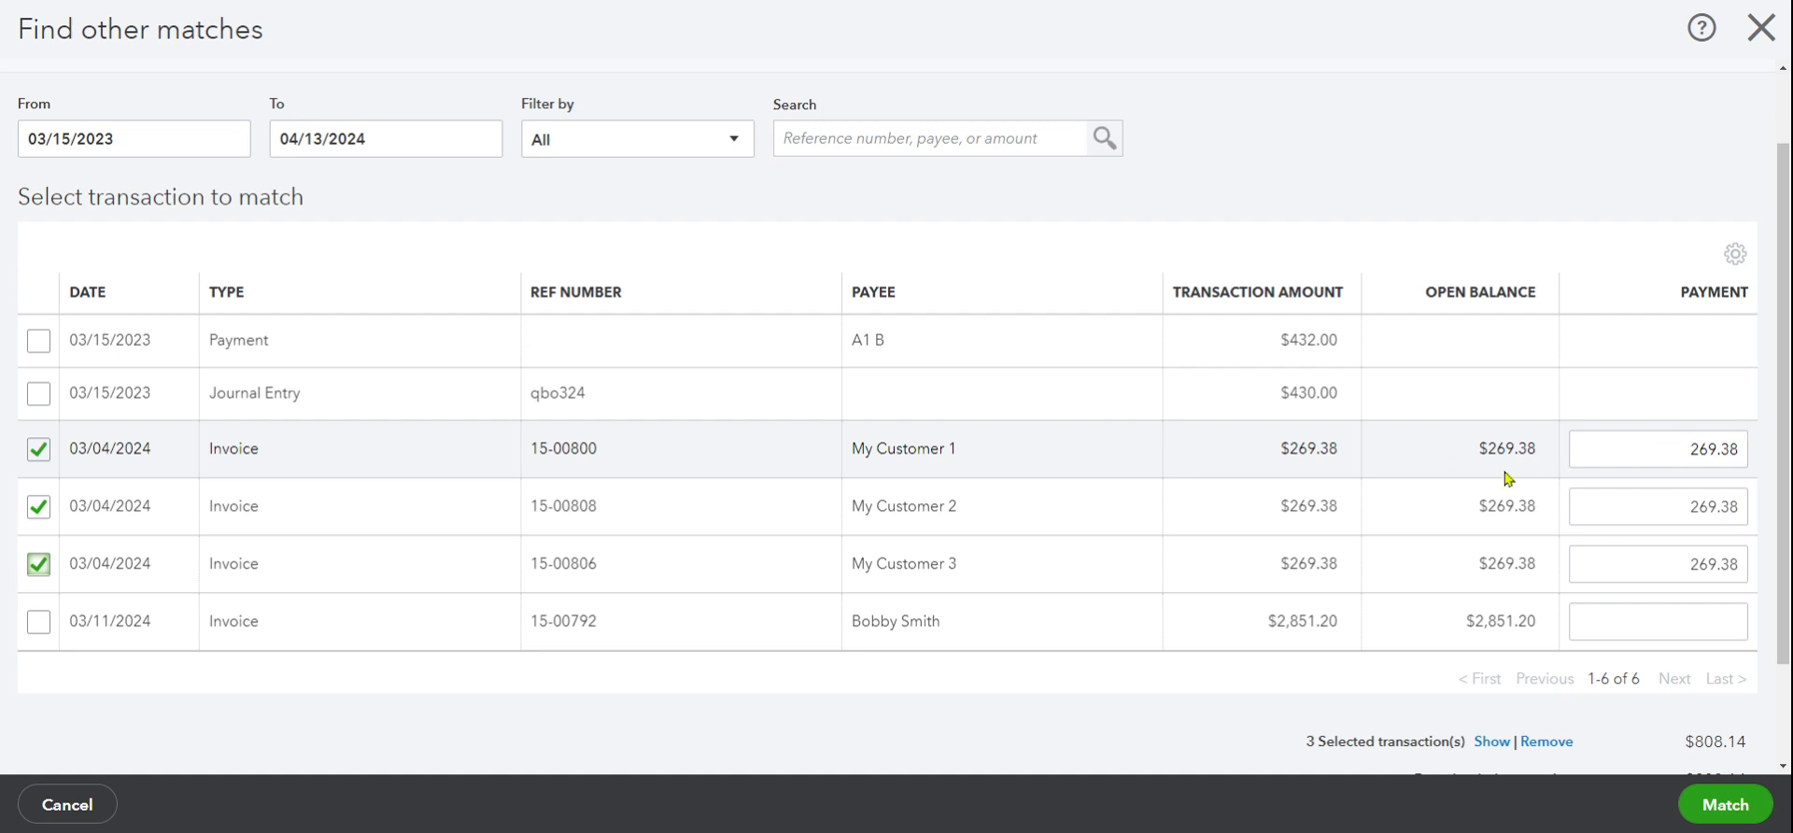
Turn on Resolve for the deposit difference and choose the consulting customer as the resolving transaction's payee.
scroll(1461, 542, "down", 2)
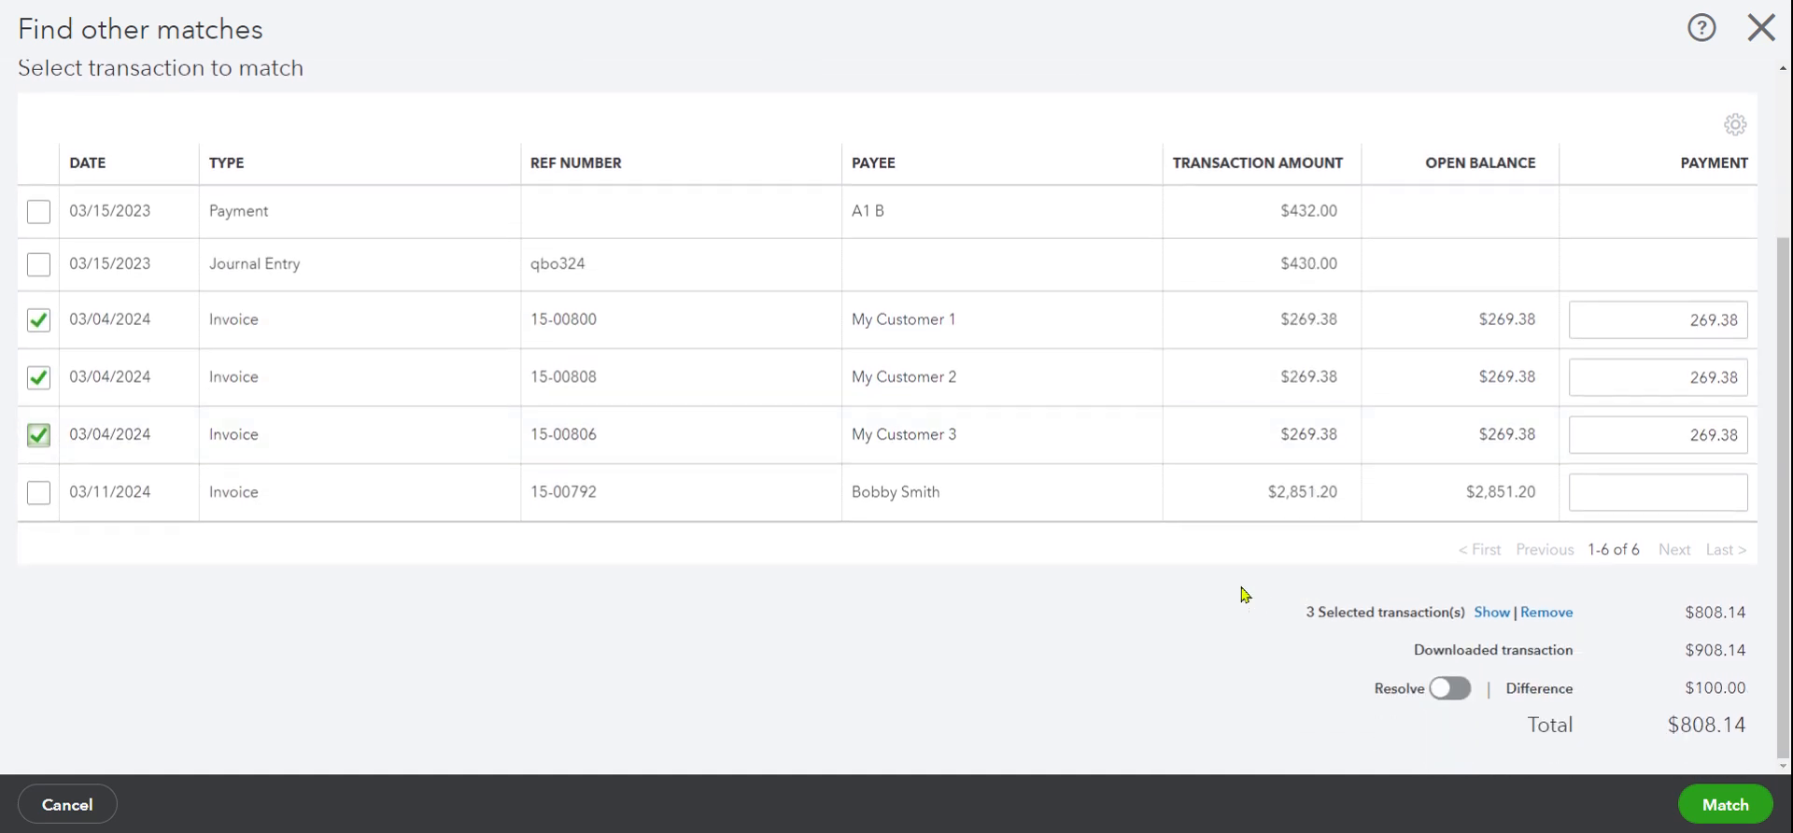
left_click(1446, 688)
scroll(1443, 688, "down", 4)
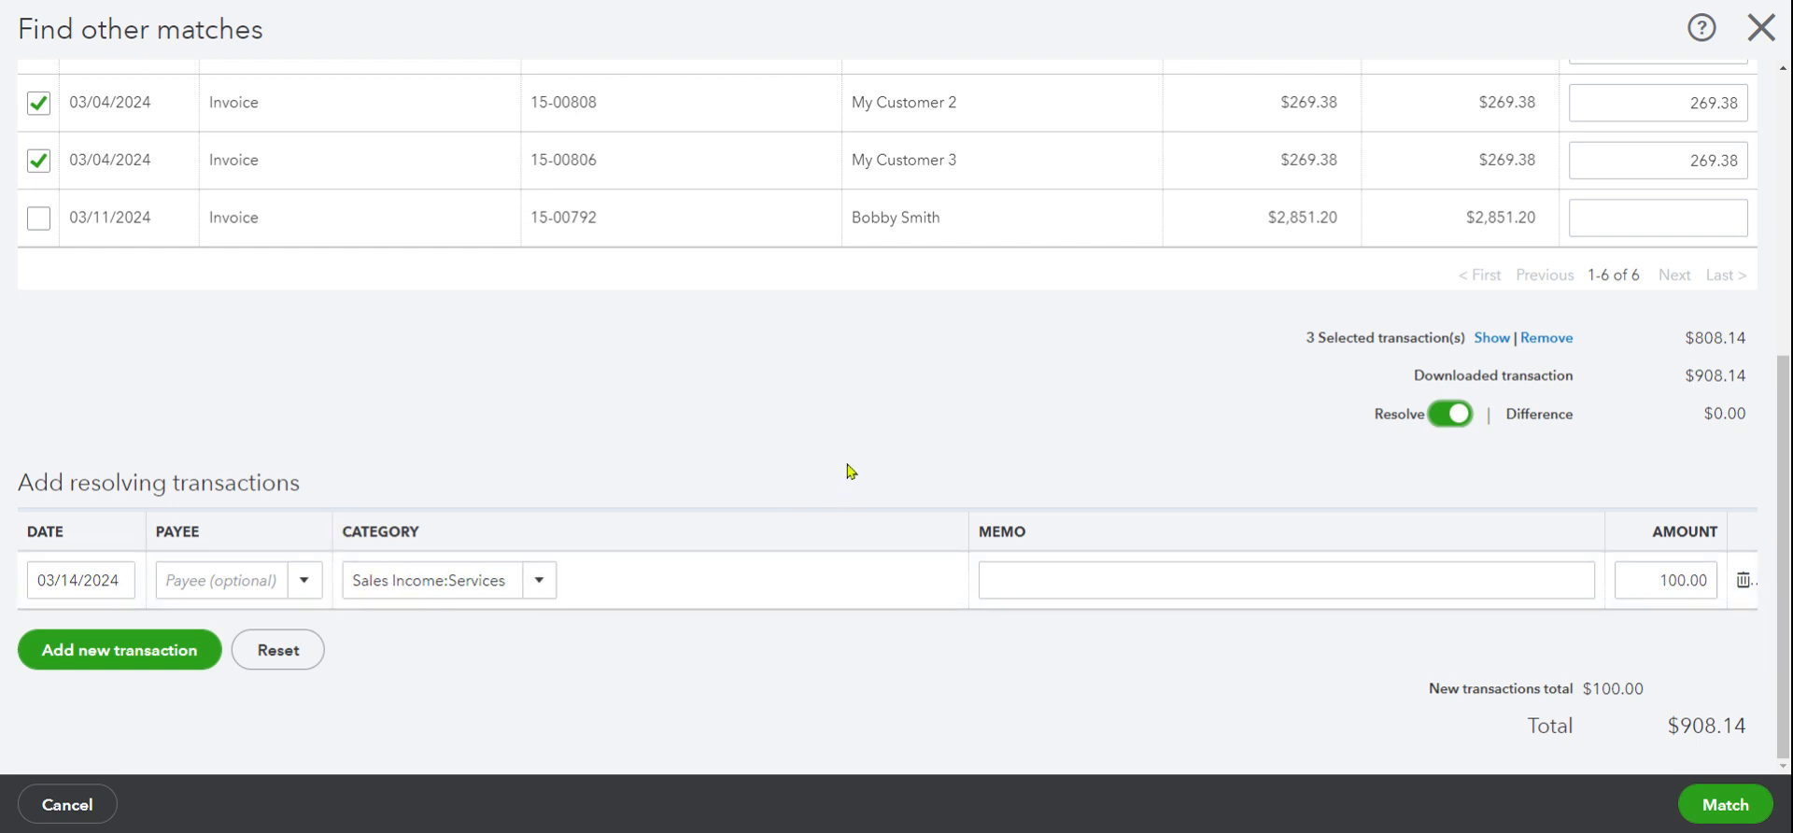
left_click(203, 579)
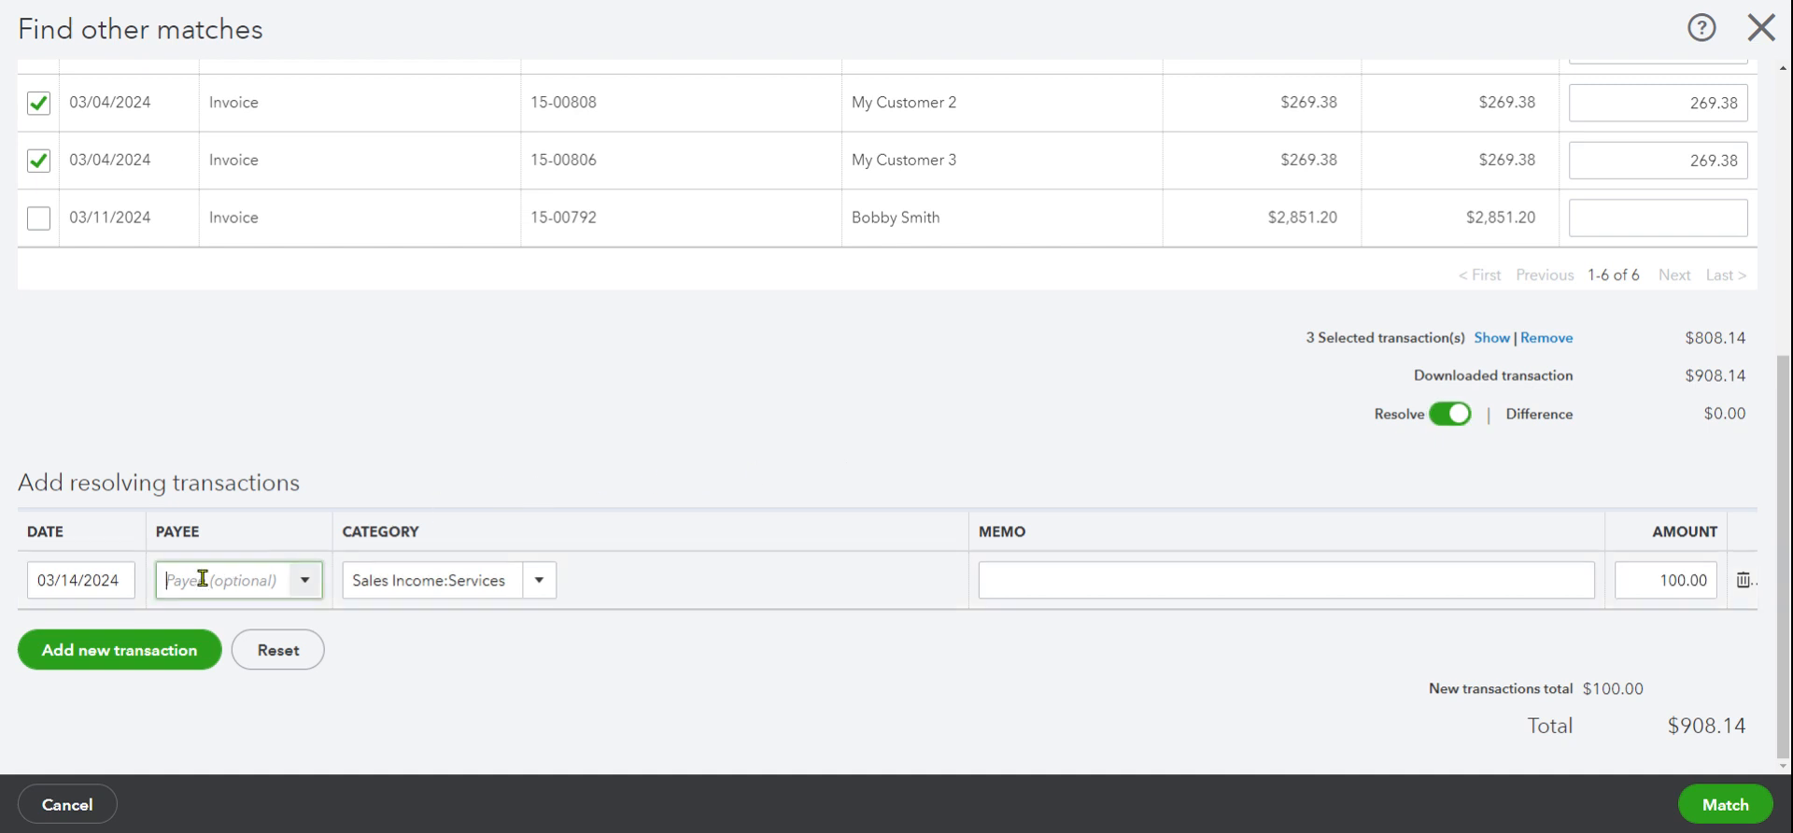
left_click(304, 580)
scroll(296, 467, "down", 8)
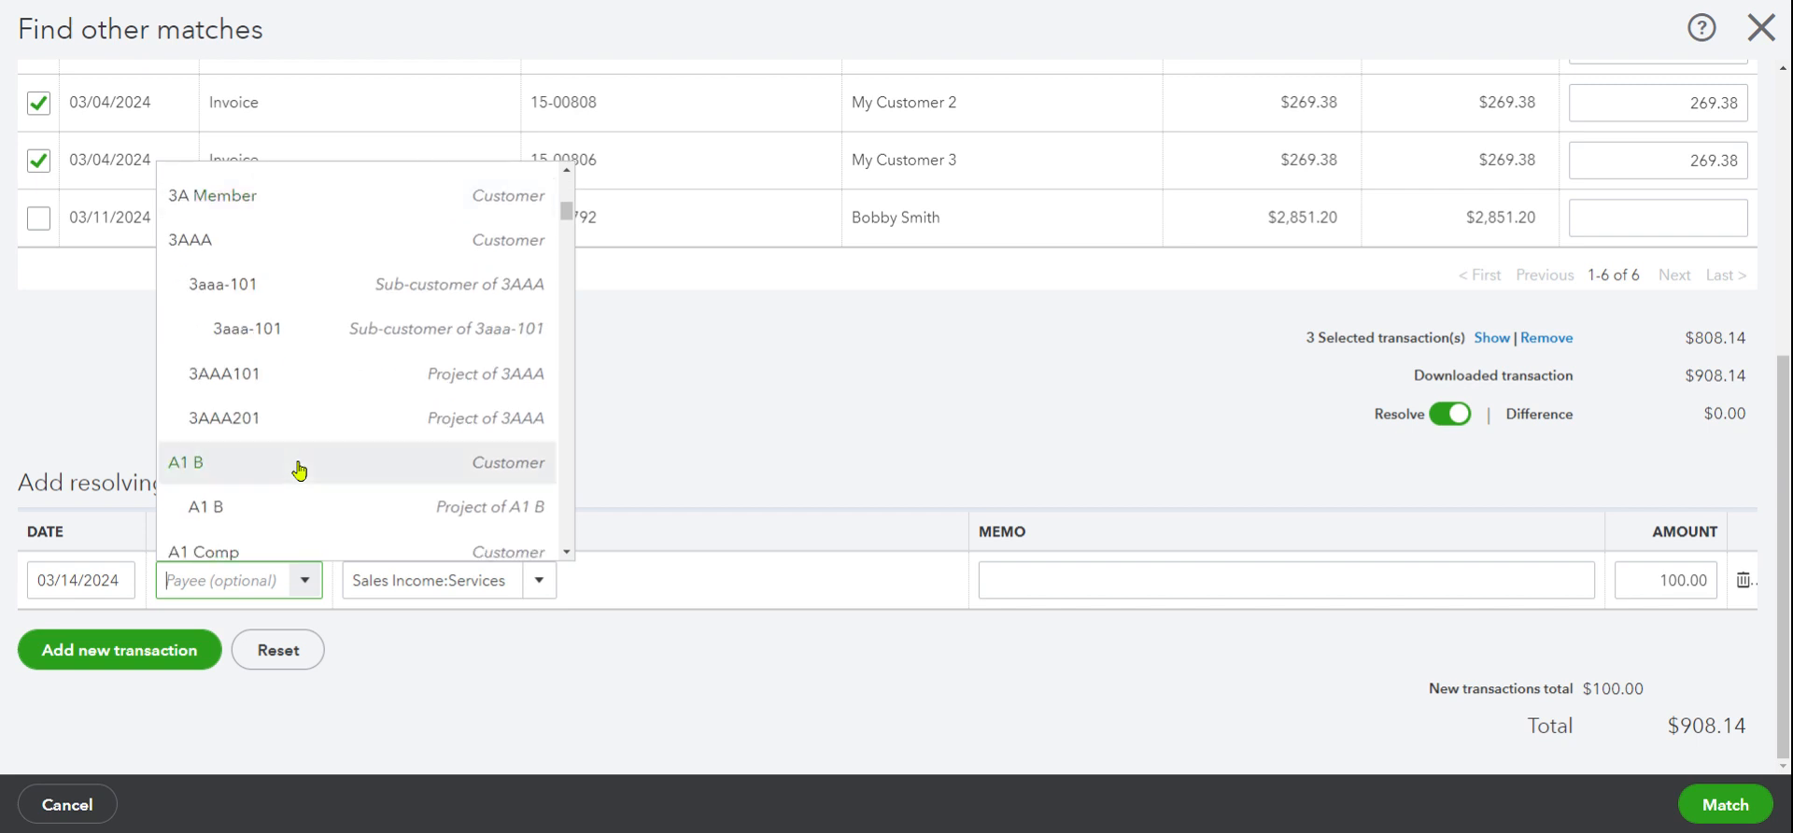
scroll(262, 523, "down", 5)
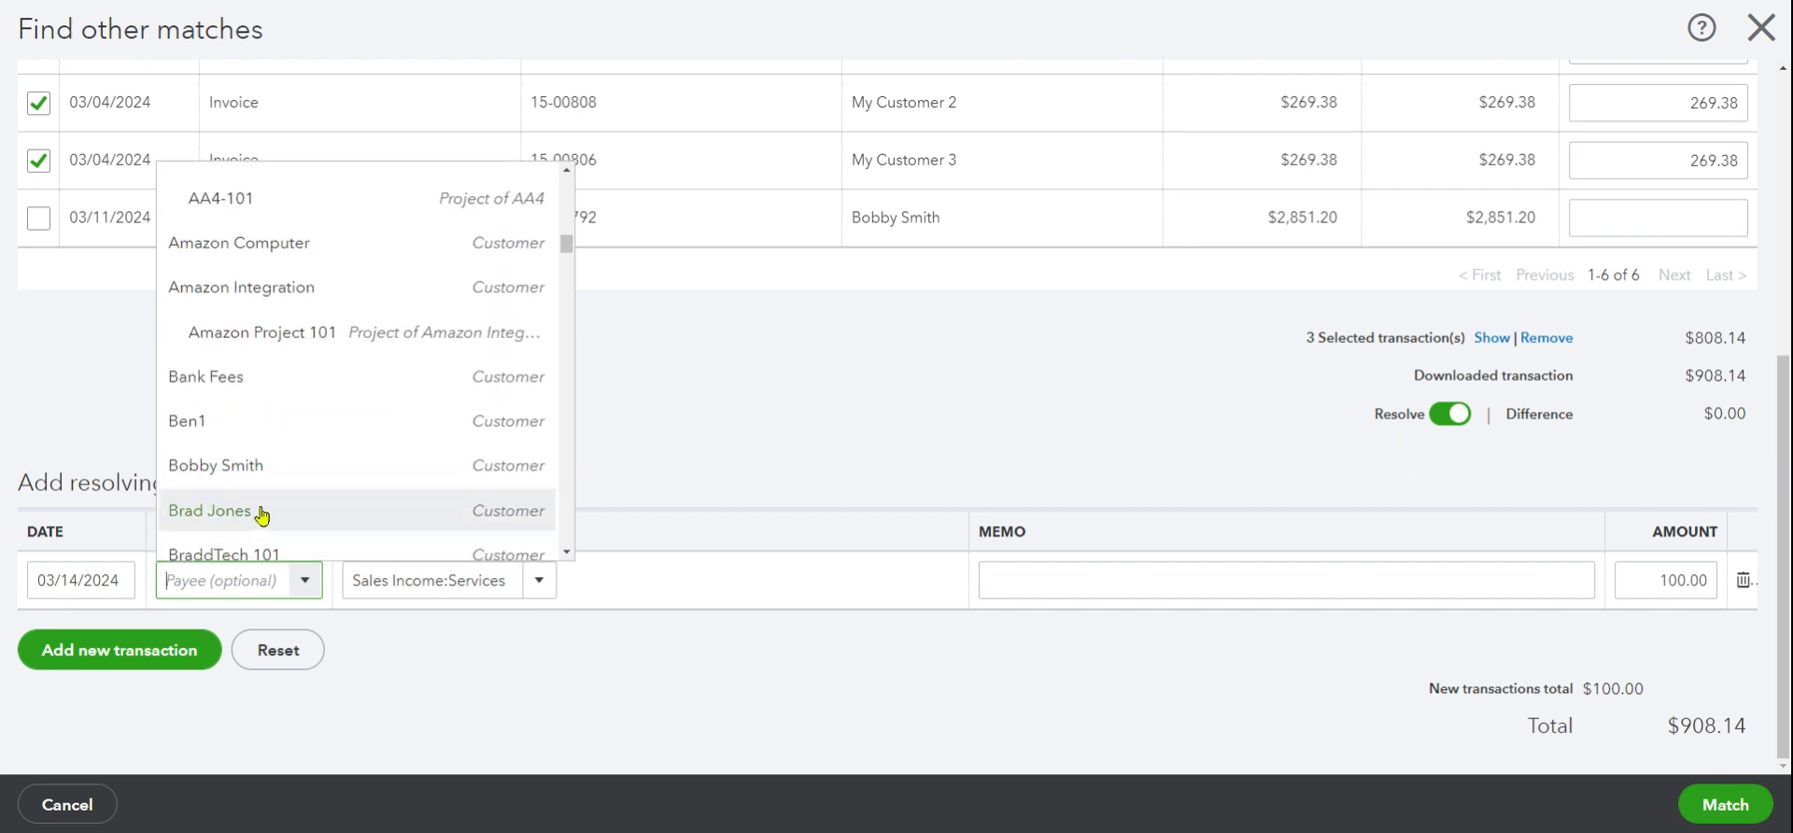
left_click(261, 512)
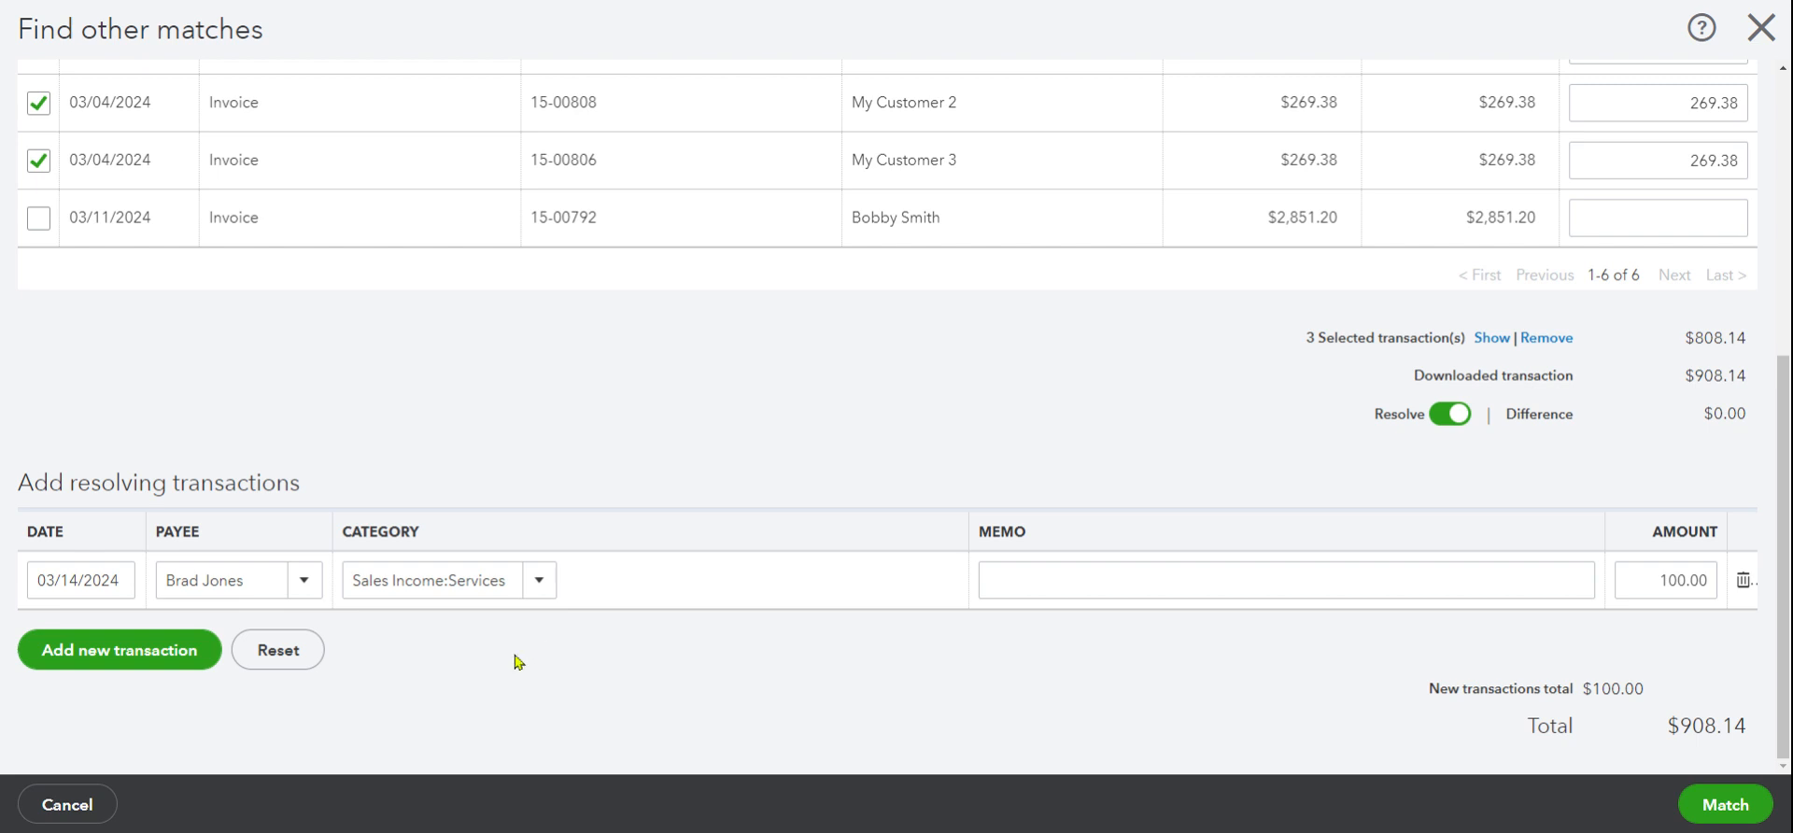
Enter a memo on the resolving transaction describing it as consulting work for the chosen customer.
left_click(1073, 580)
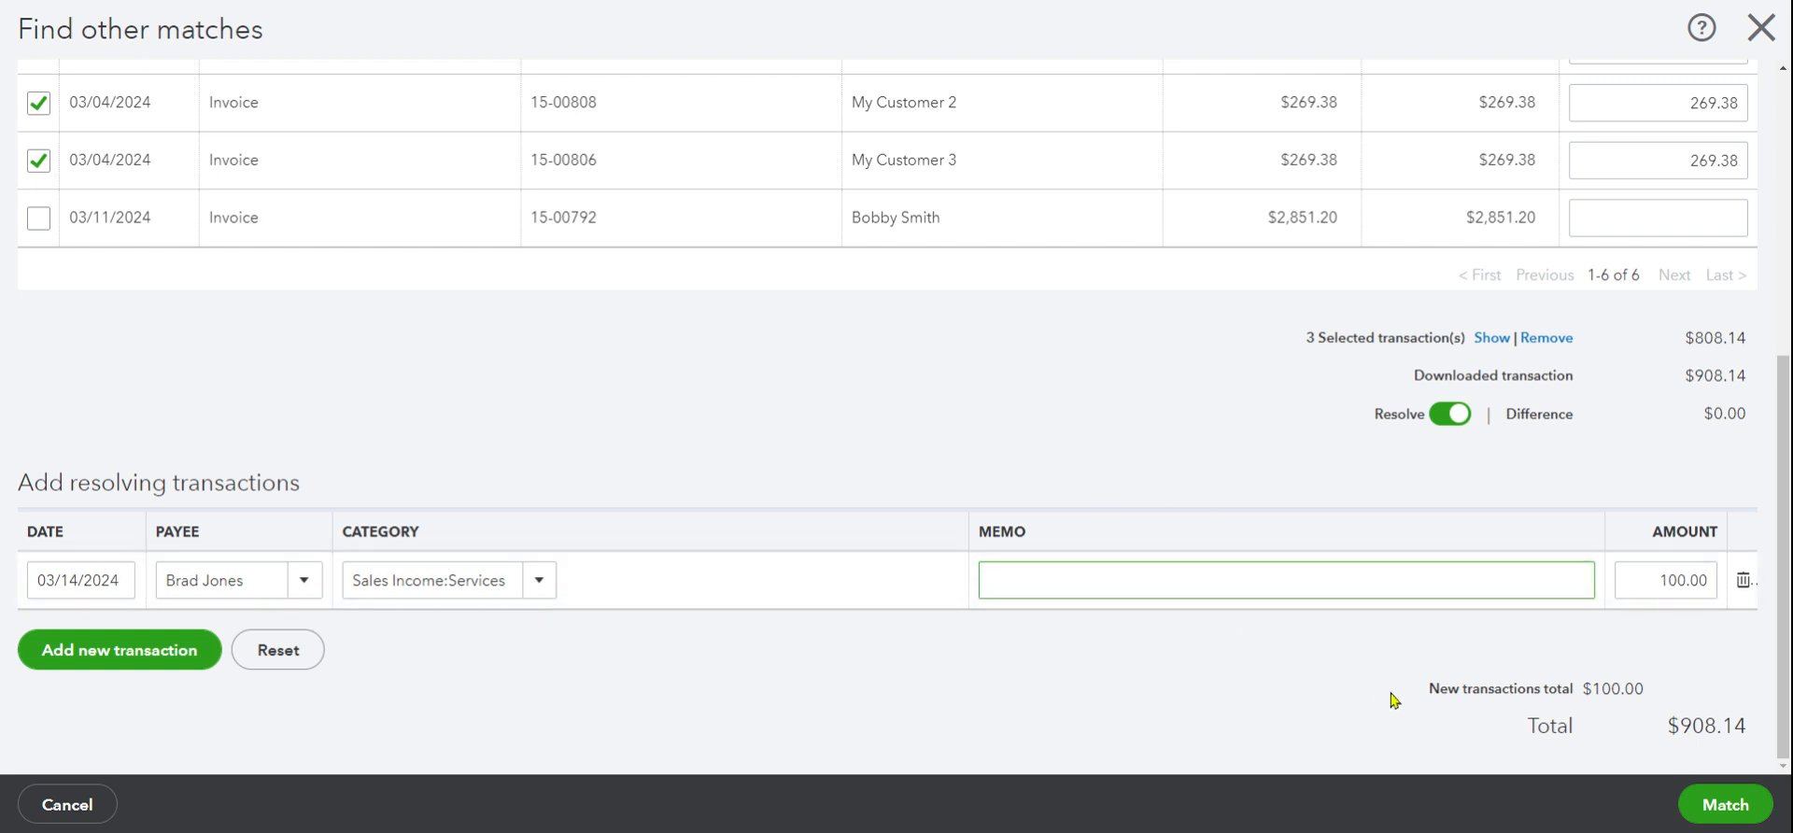
type("Consulting for Brad")
left_click(1067, 580)
type("work")
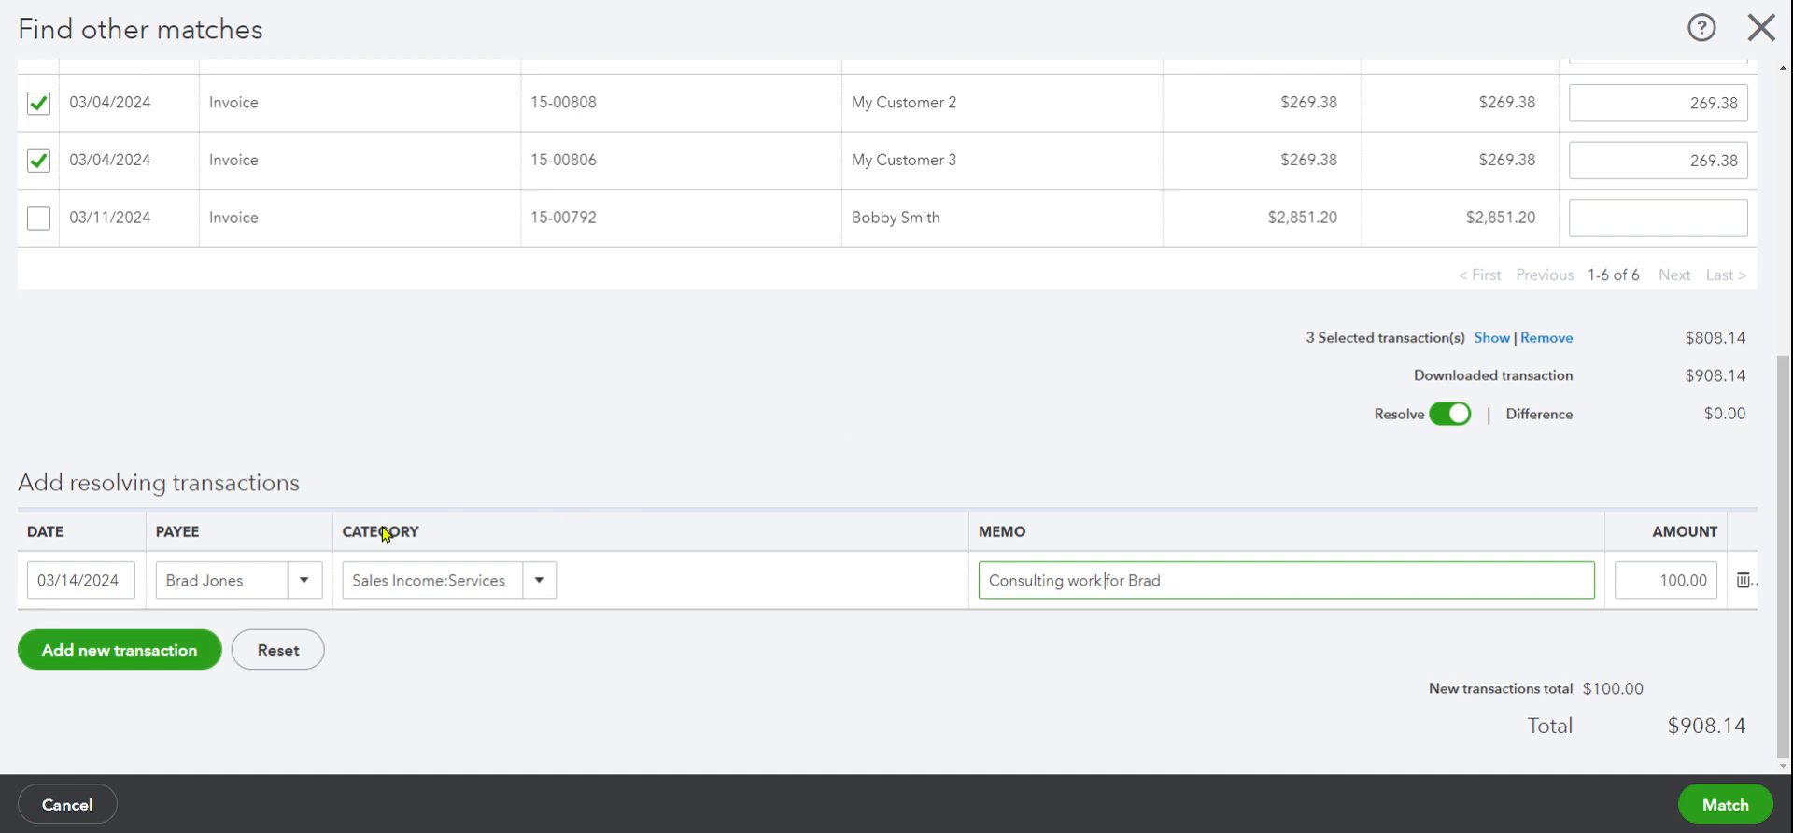
Examine the customers and vendors available as payee for the resolving transaction, keeping the current choice.
left_click(274, 576)
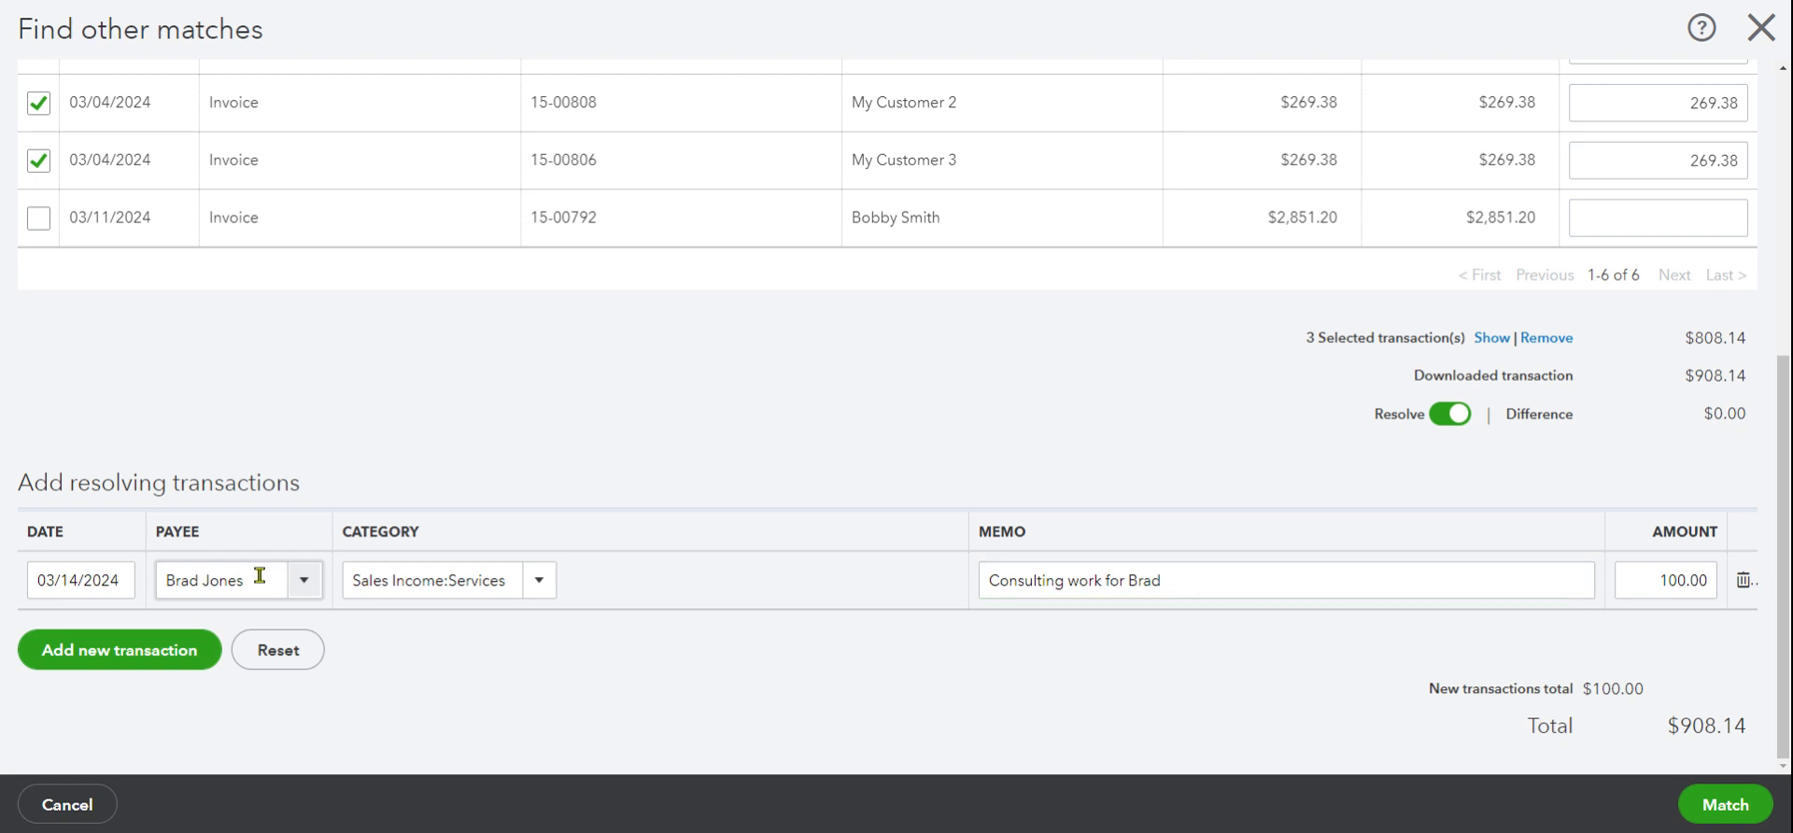
left_click(260, 575)
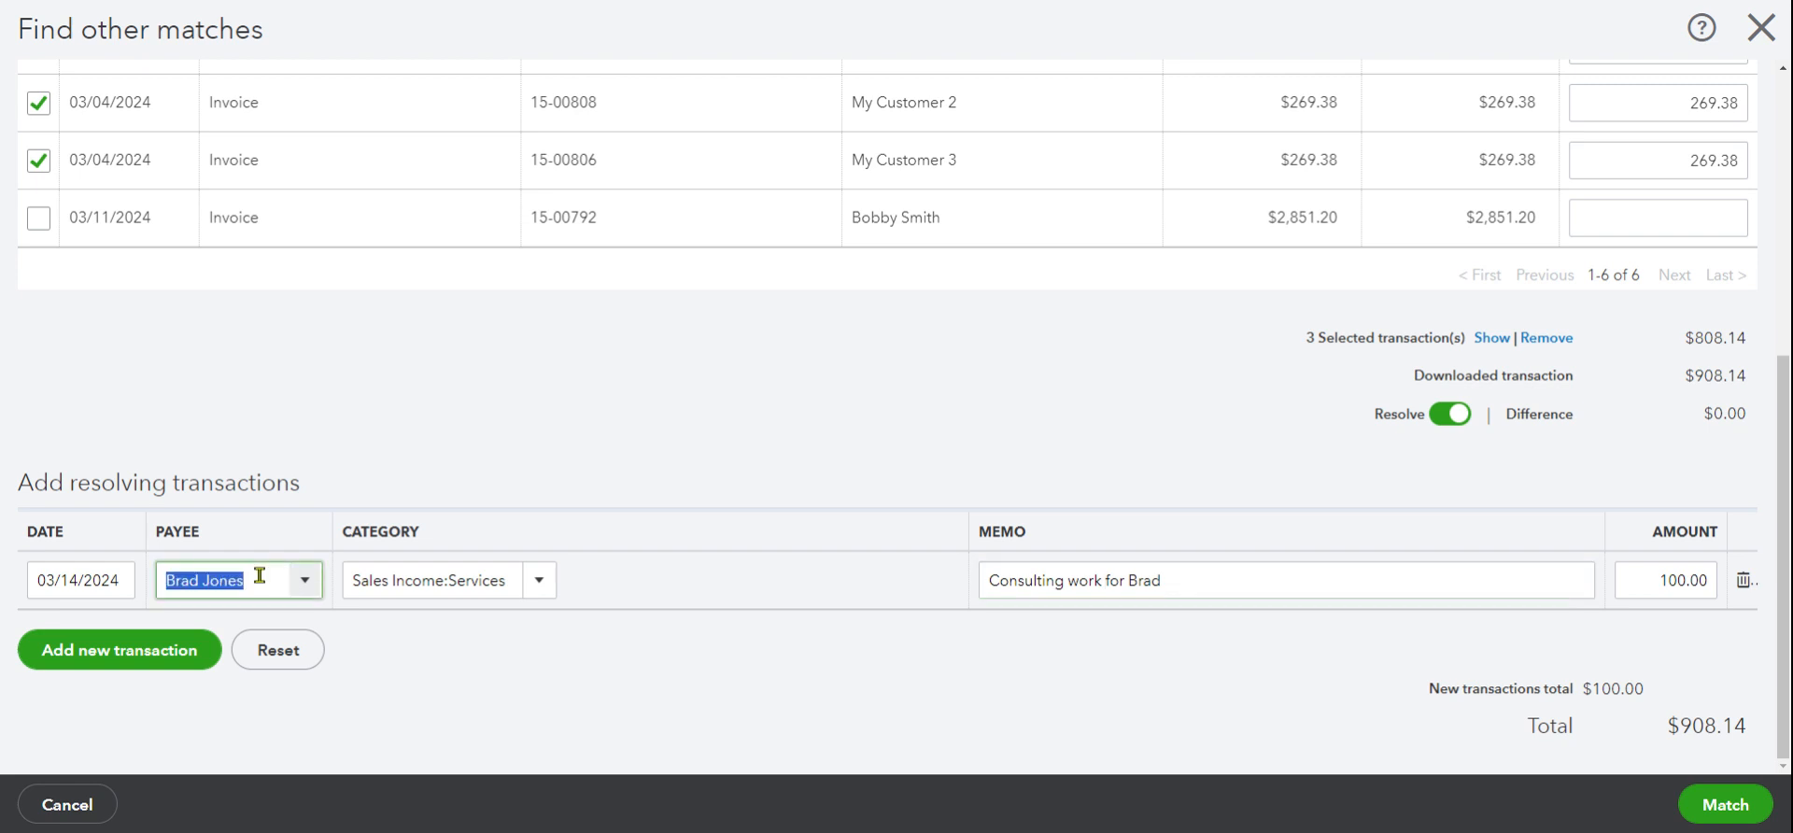
left_click(305, 580)
scroll(378, 392, "down", 4)
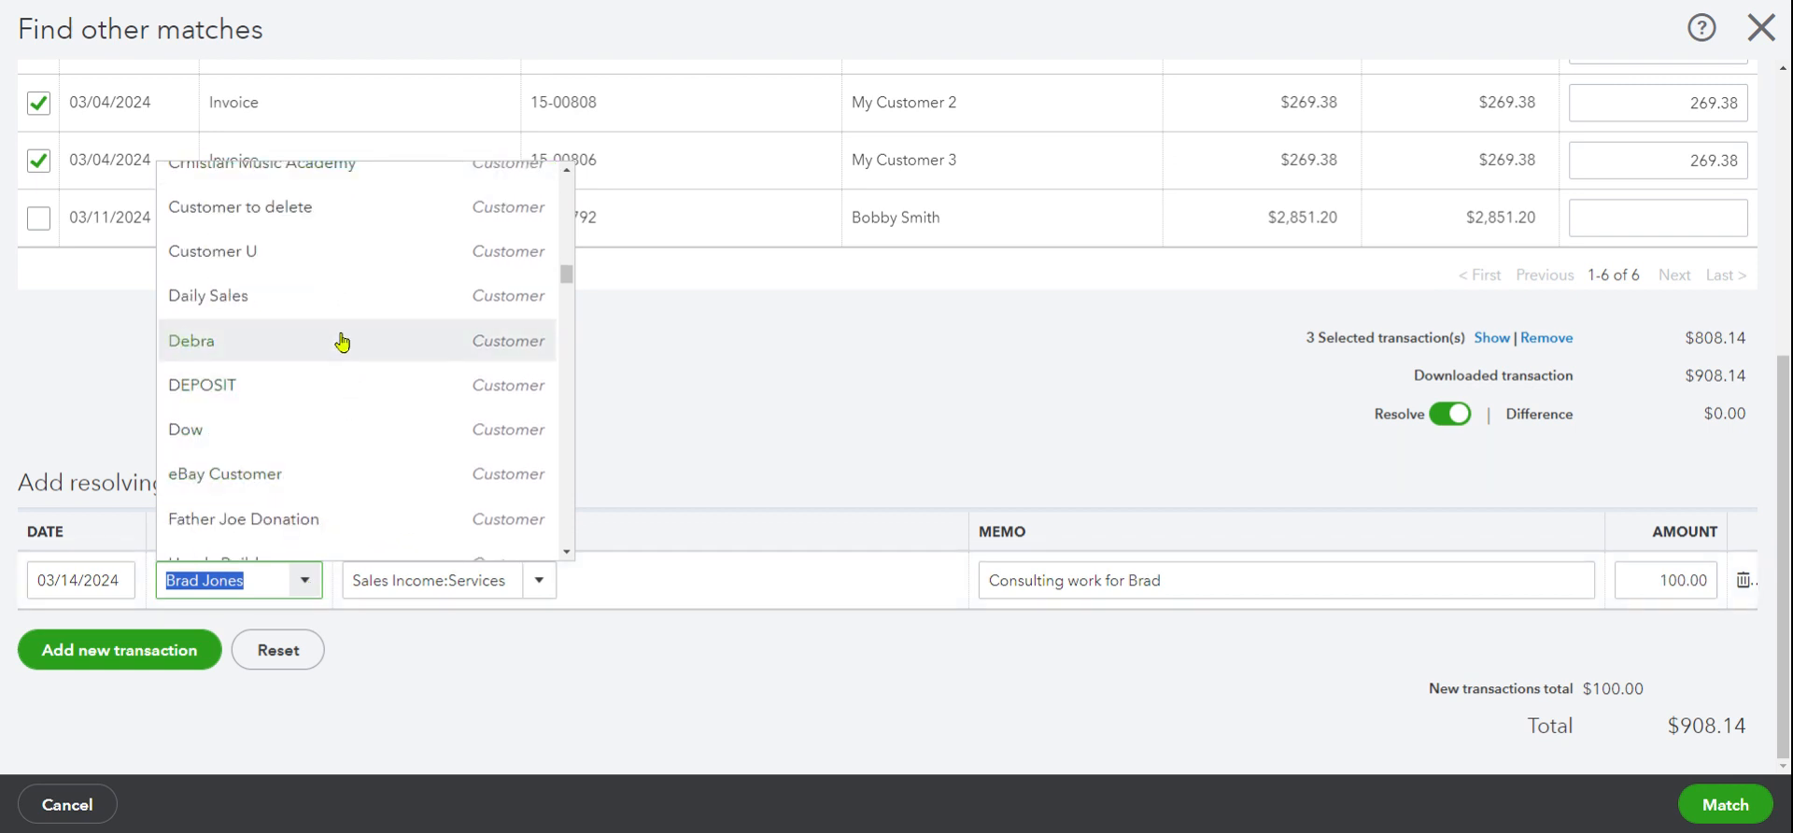
scroll(344, 342, "down", 10)
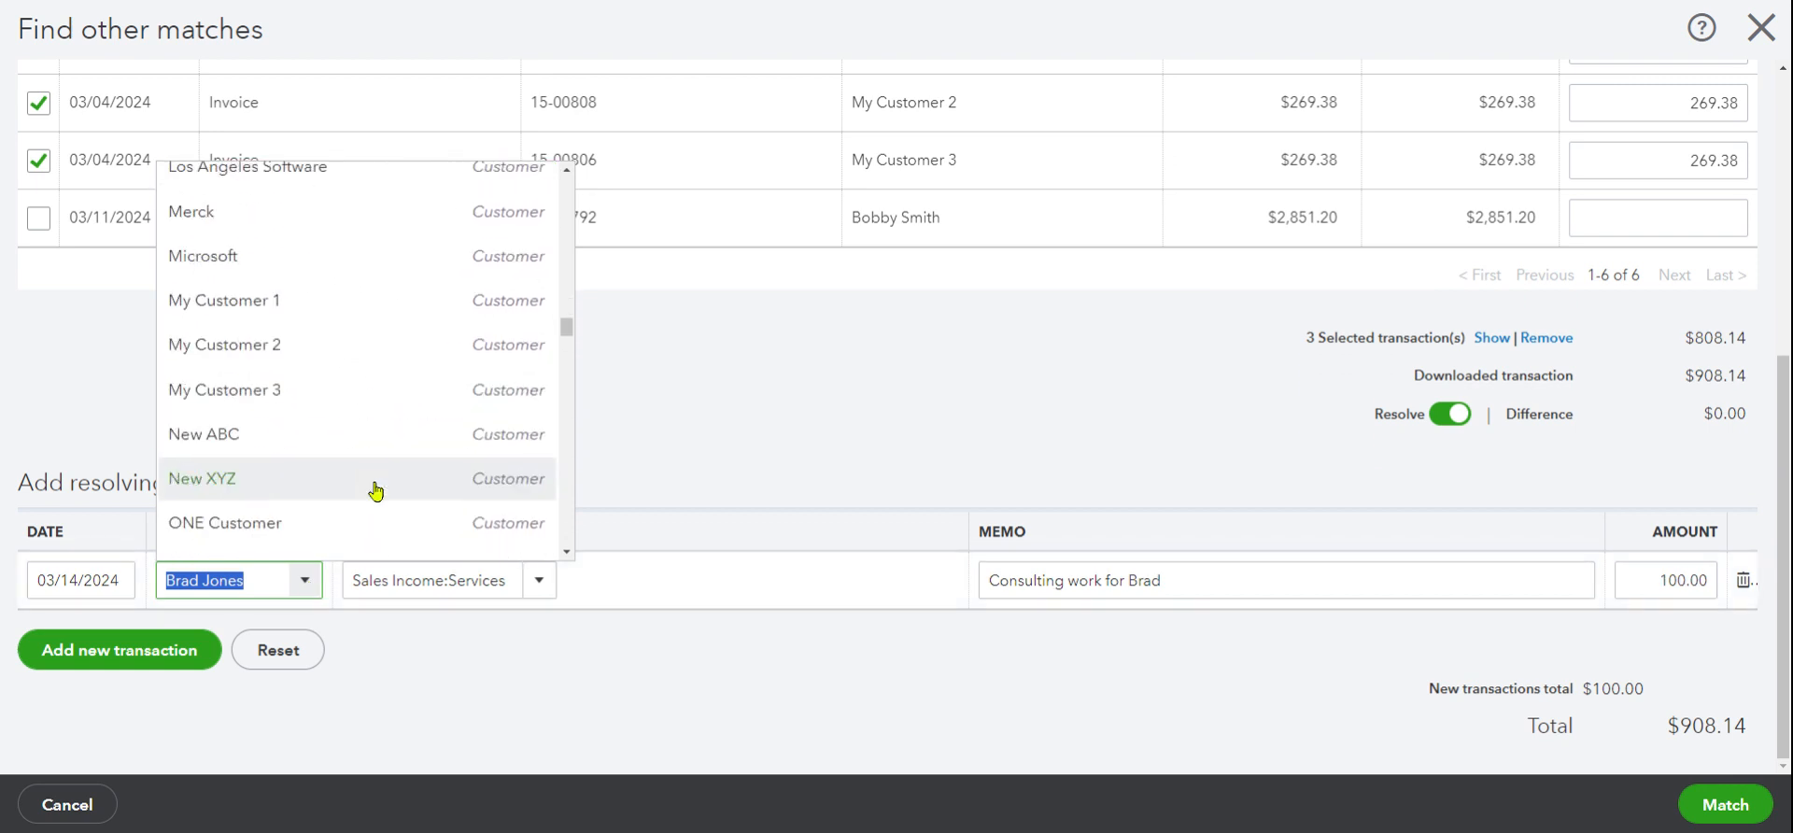
scroll(470, 293, "up", 15)
scroll(457, 378, "down", 3)
scroll(456, 401, "down", 20)
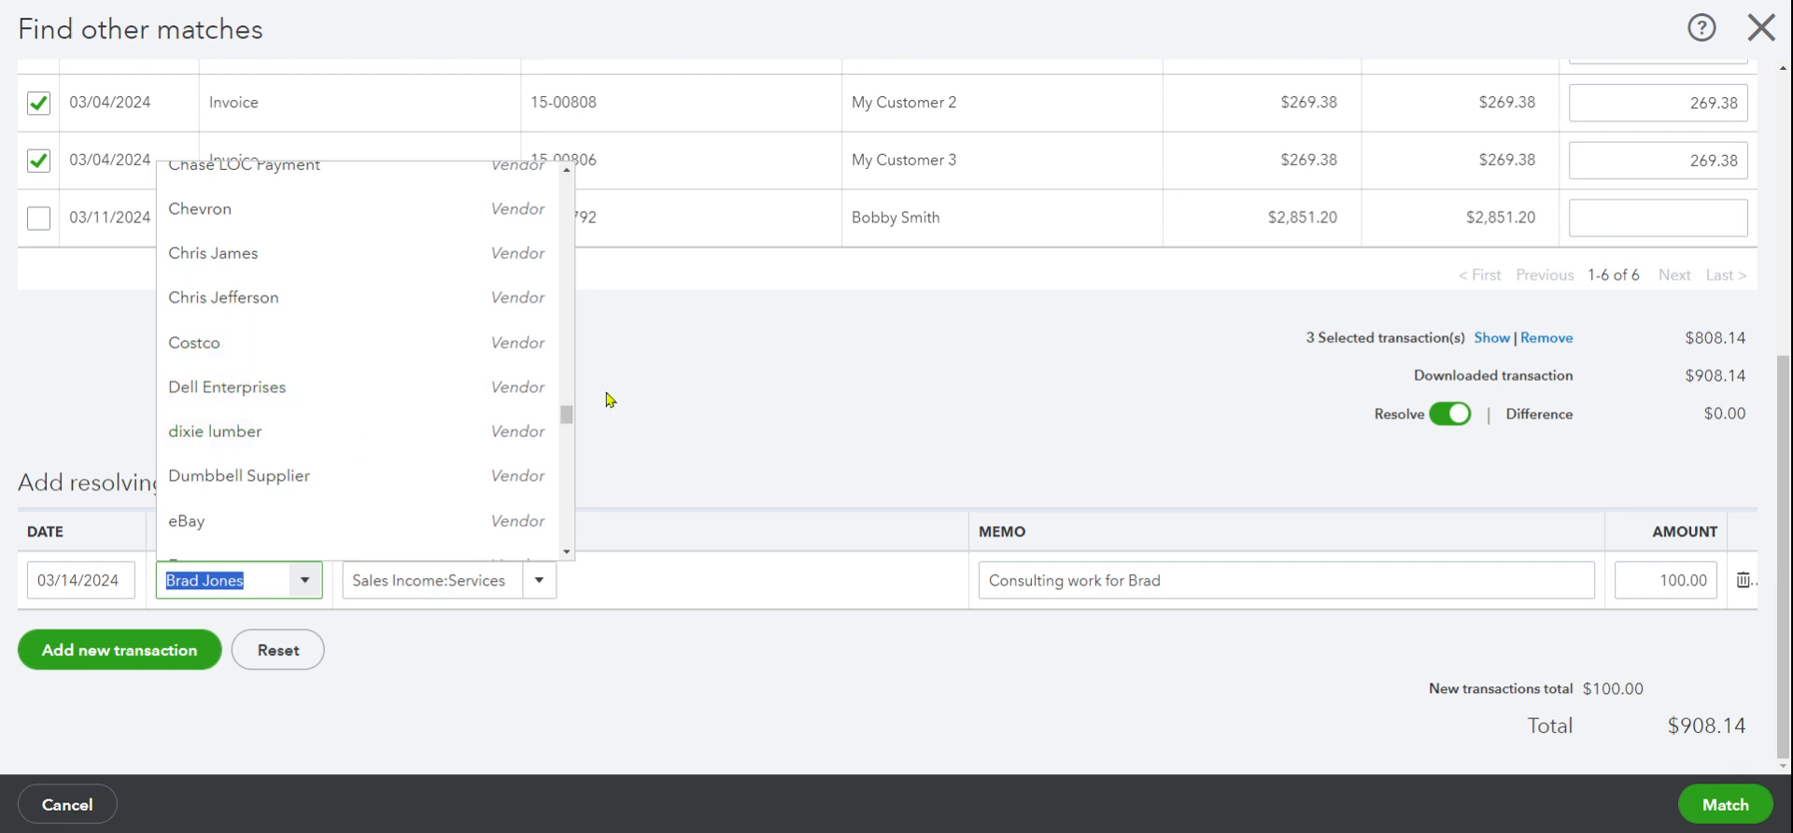
left_click(808, 393)
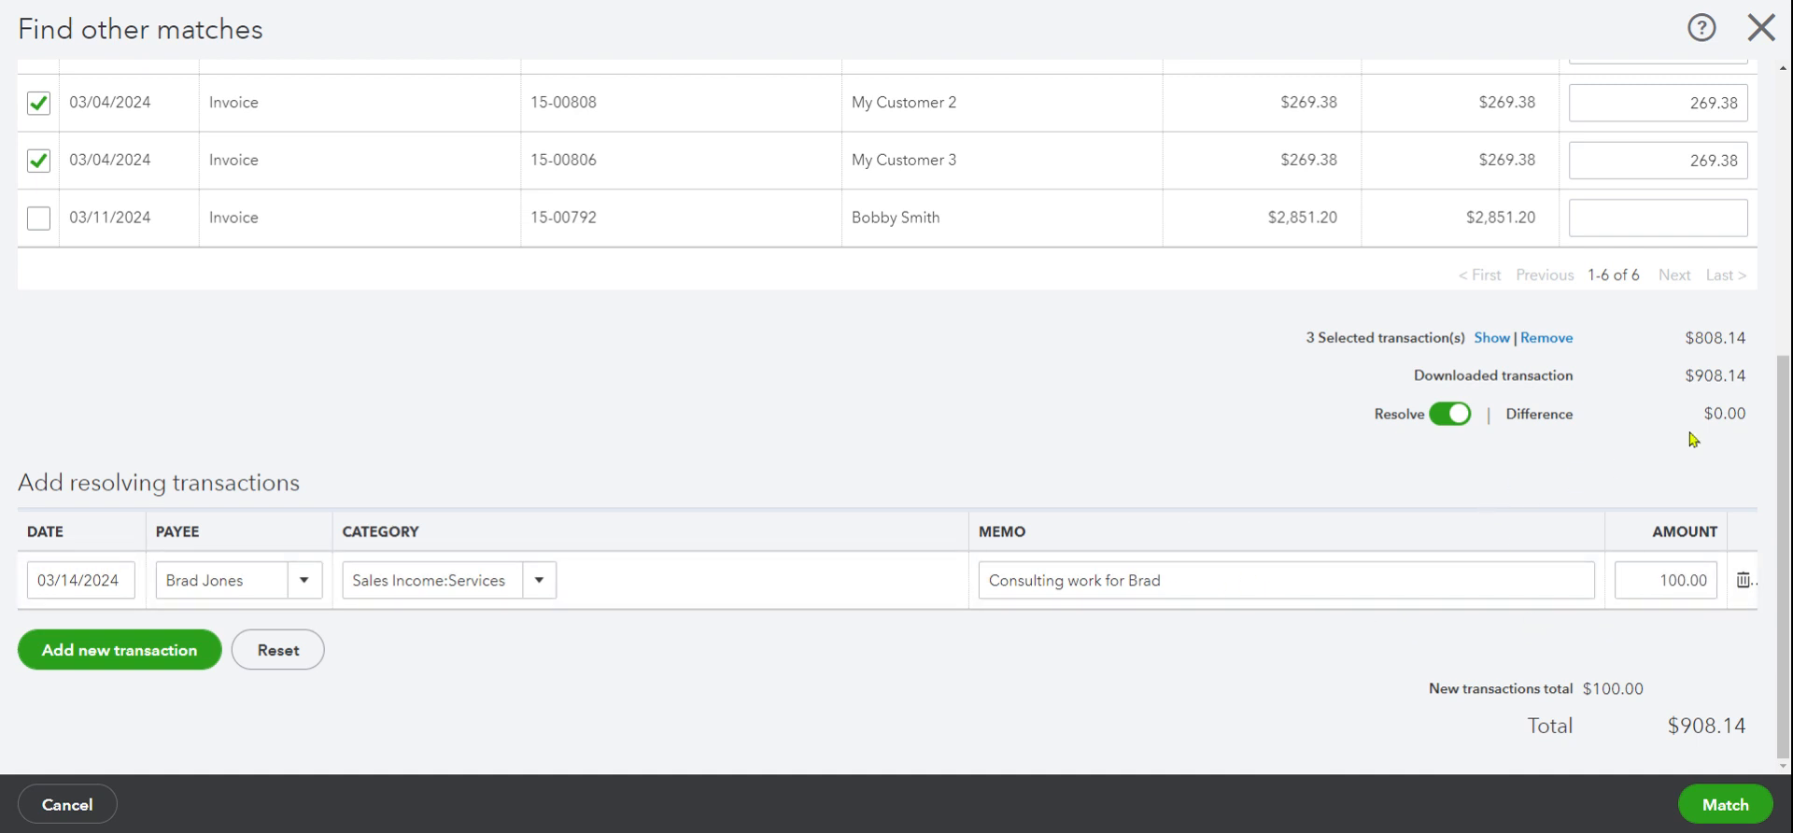
Match the 03/14/2024 deposit to the selected invoices and resolving transaction, and check the remaining review list.
left_click(1732, 812)
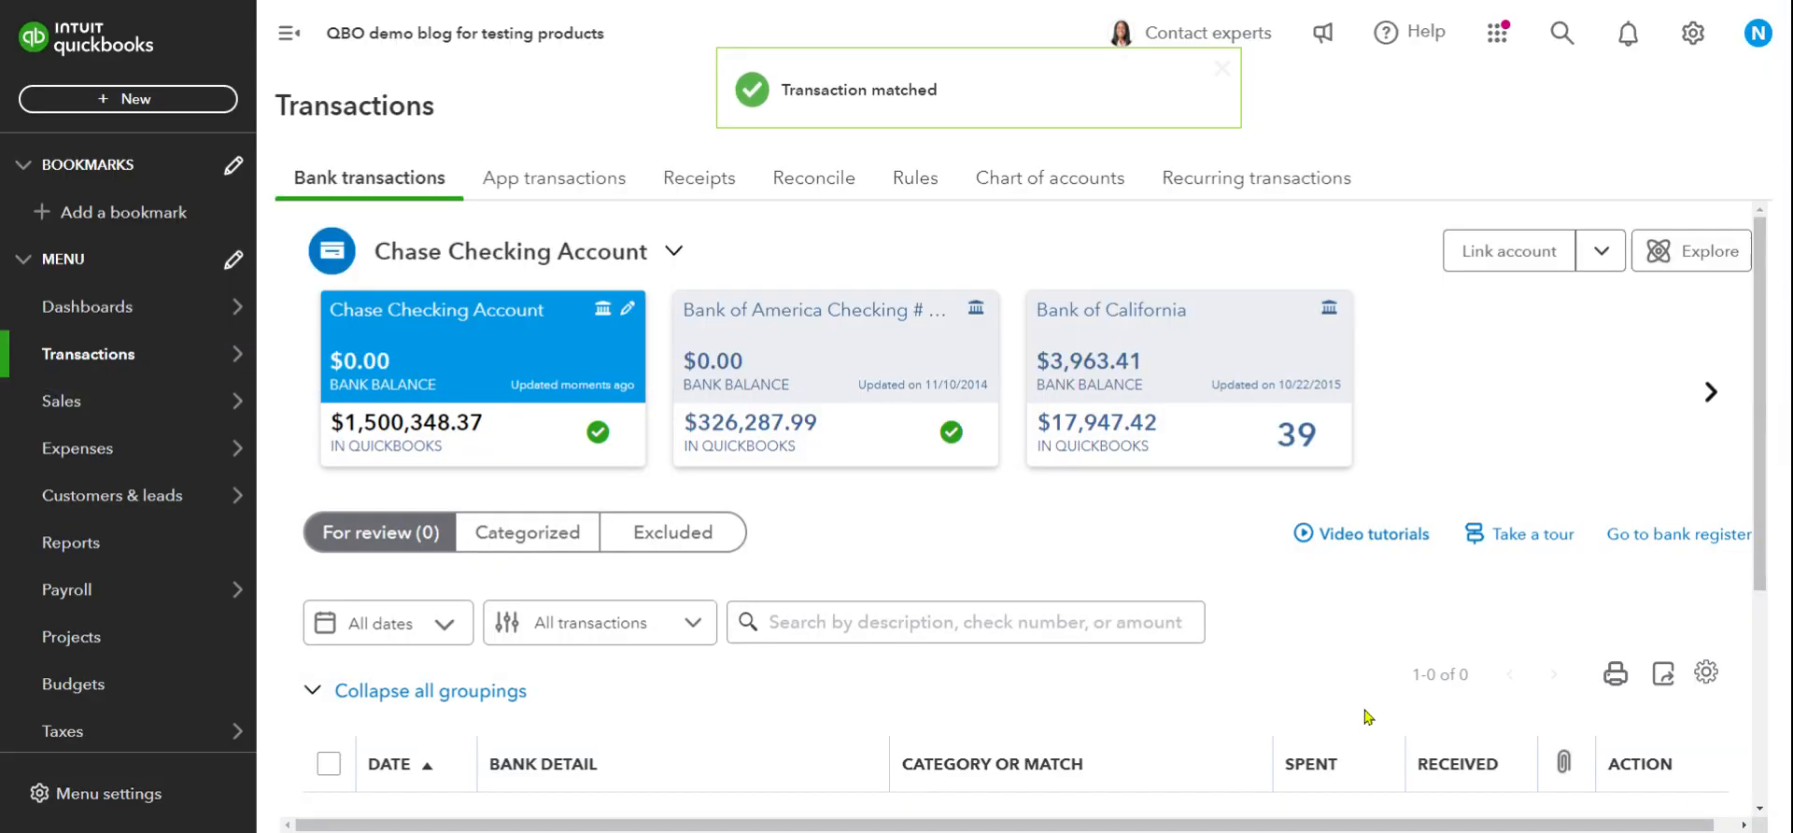
scroll(1267, 736, "down", 4)
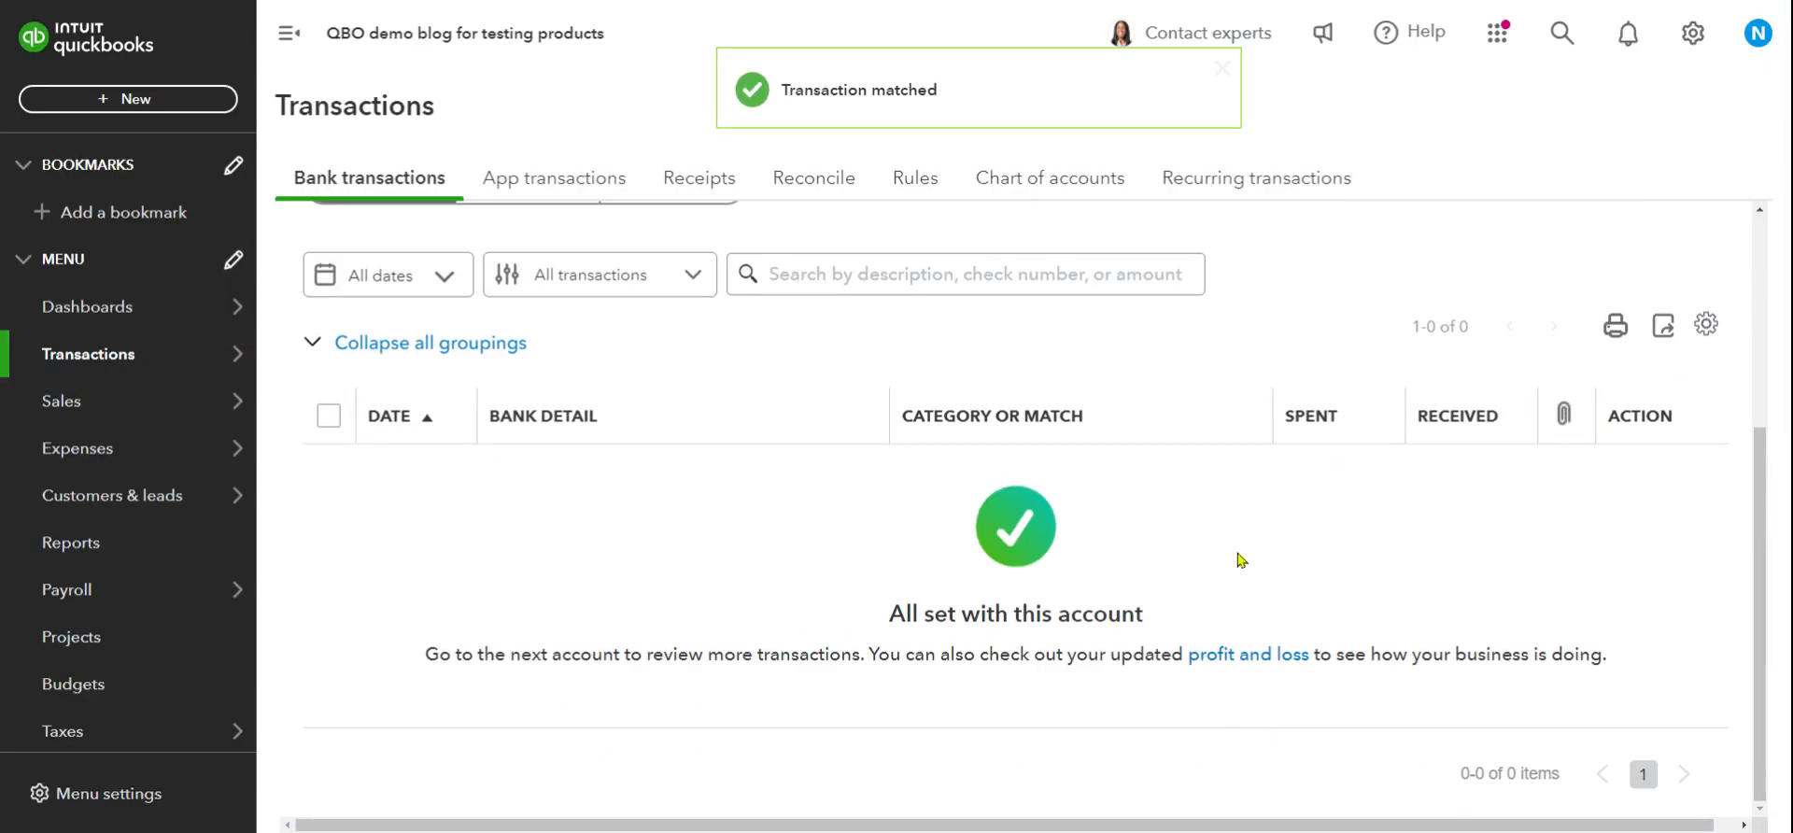